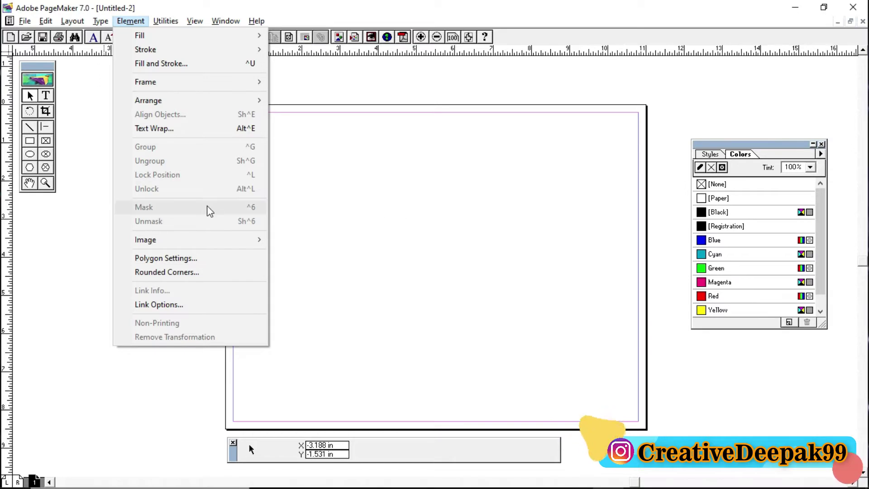
Place the JPEG image _12a2462a-af0c-11e6-b4b4-3ed39deda4e7 from the DEEPAK folder on the page at about 5.8 by 4.8 in.
left_click(381, 204)
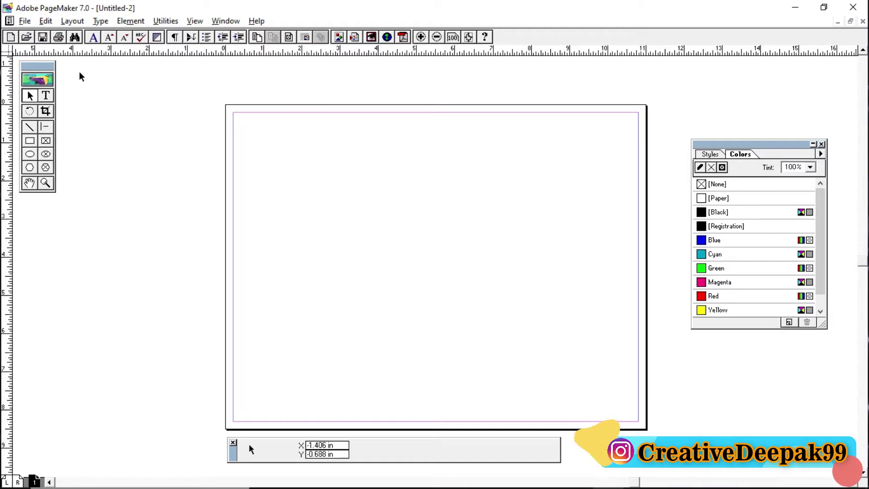
left_click(22, 23)
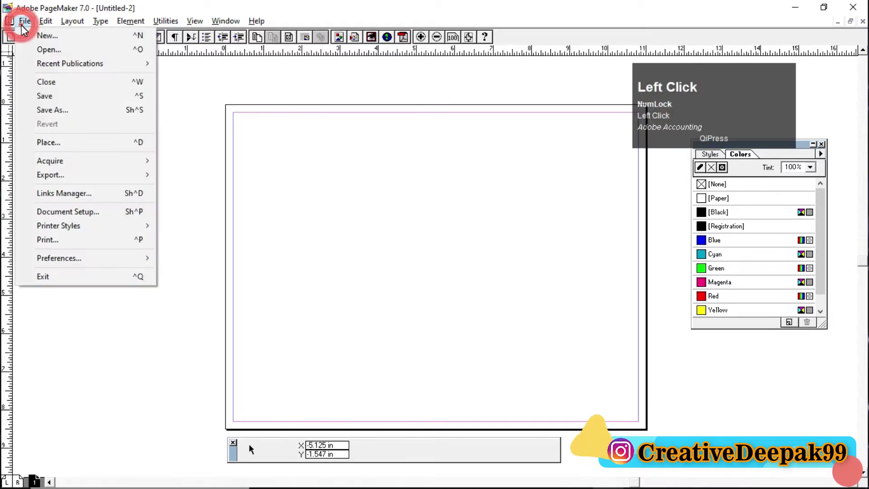
left_click(54, 145)
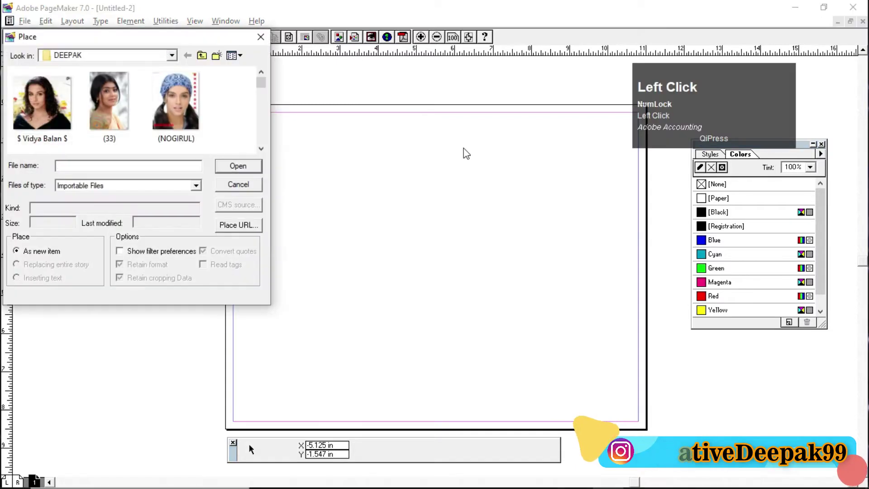
left_click(261, 149)
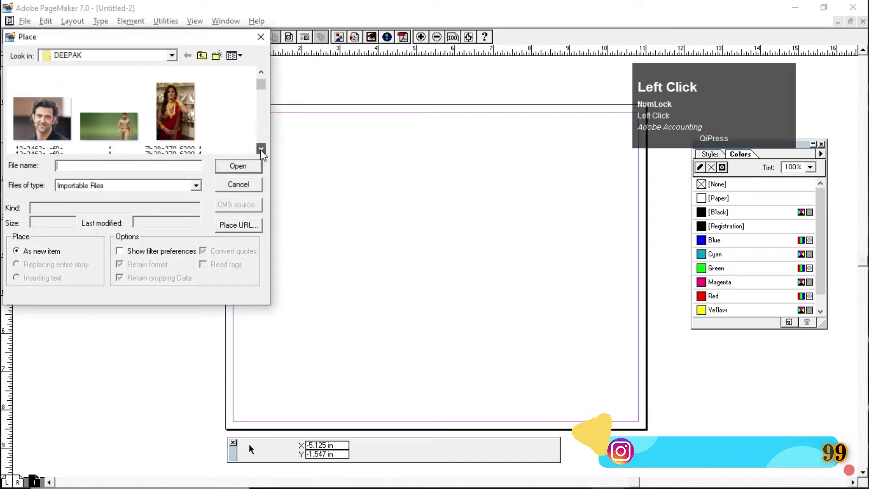
left_click(261, 148)
left_click(52, 123)
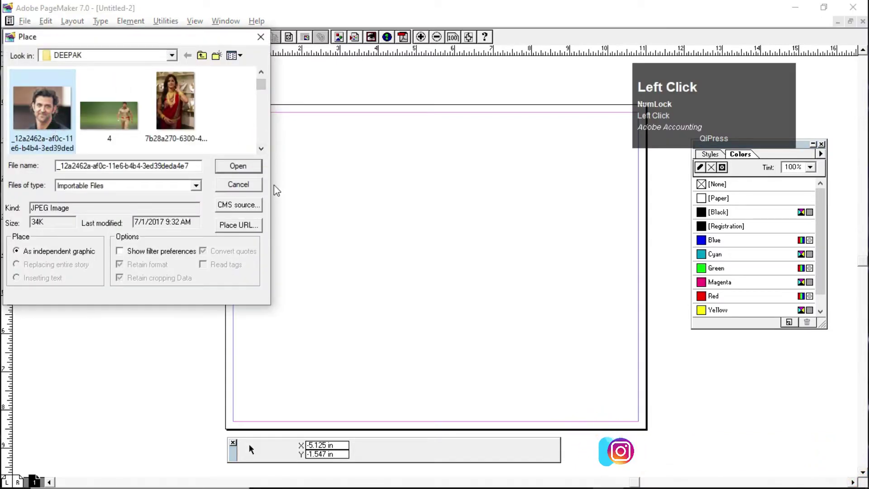
left_click(237, 166)
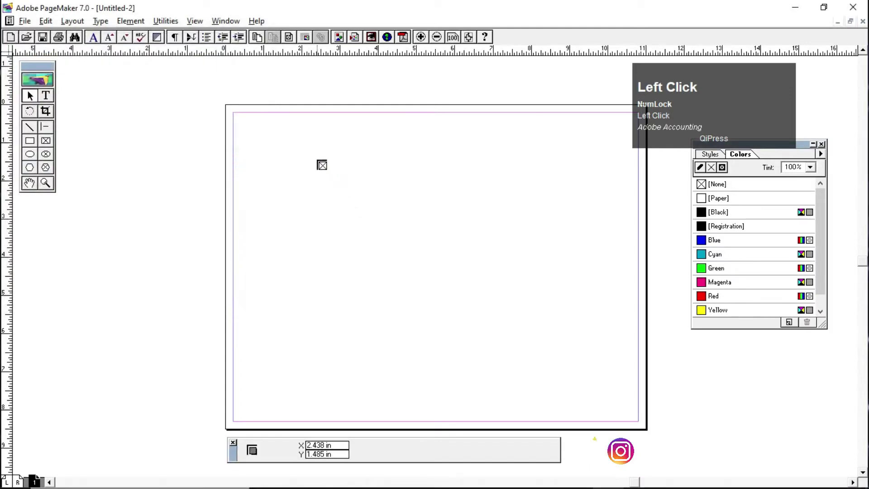
left_click_drag(317, 159, 497, 327)
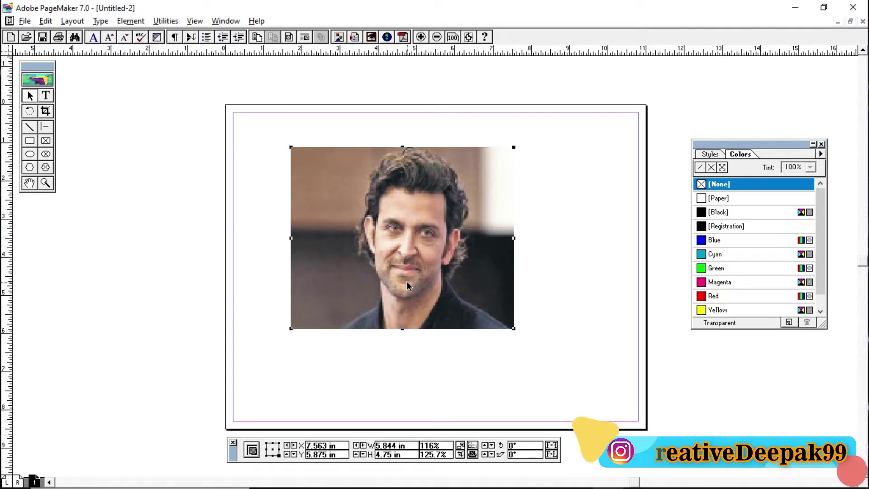
Draw a trial hexagon about 2 by 1.7 in on the pasteboard beside the page with the Polygon tool and delete it.
left_click(30, 168)
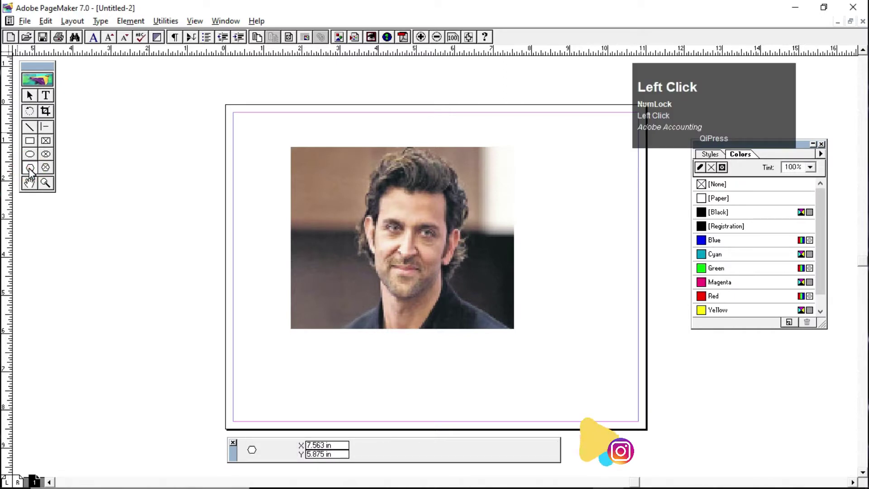
key("ctrl+2")
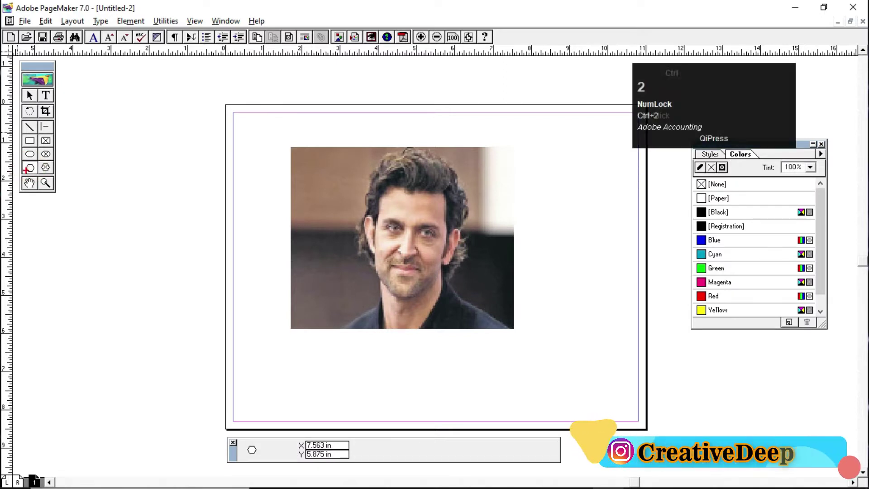
left_click(30, 168, "ctrl")
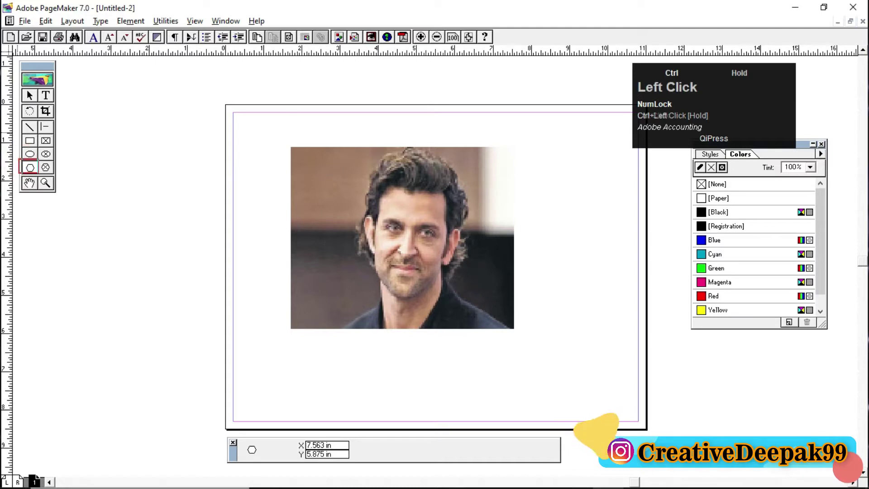
scroll(30, 168, "up", 1)
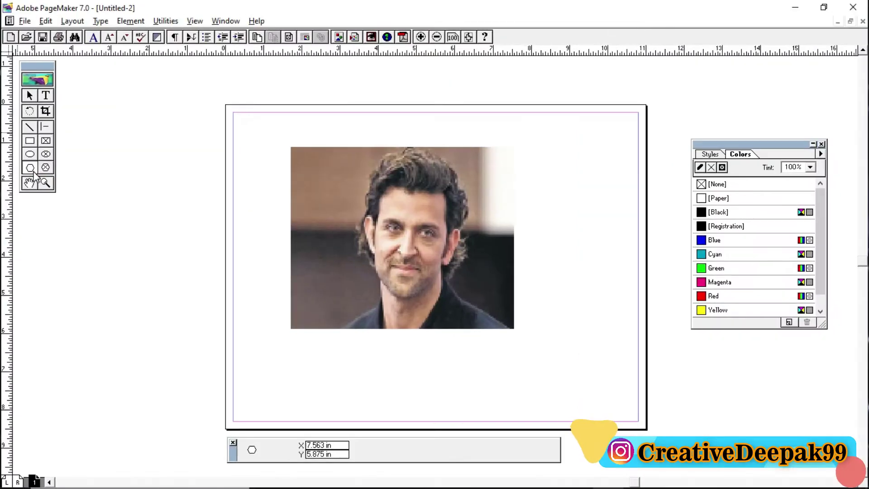
left_click(59, 167)
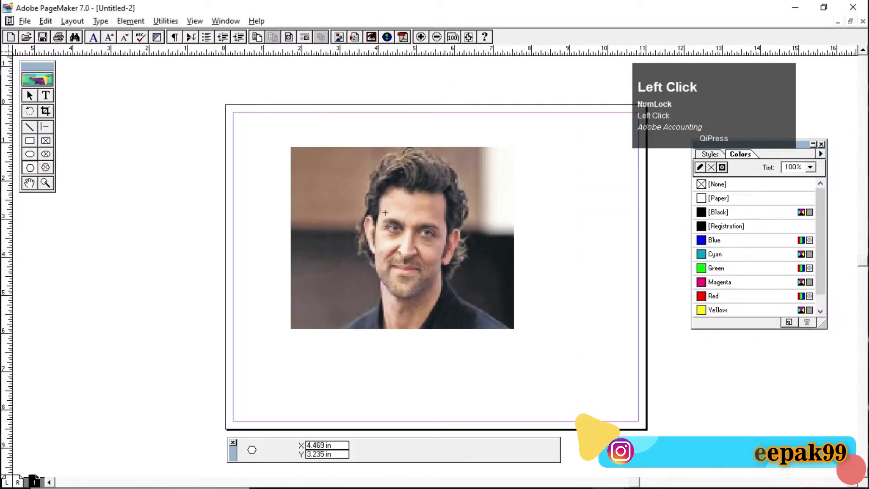
left_click_drag(107, 163, 183, 226)
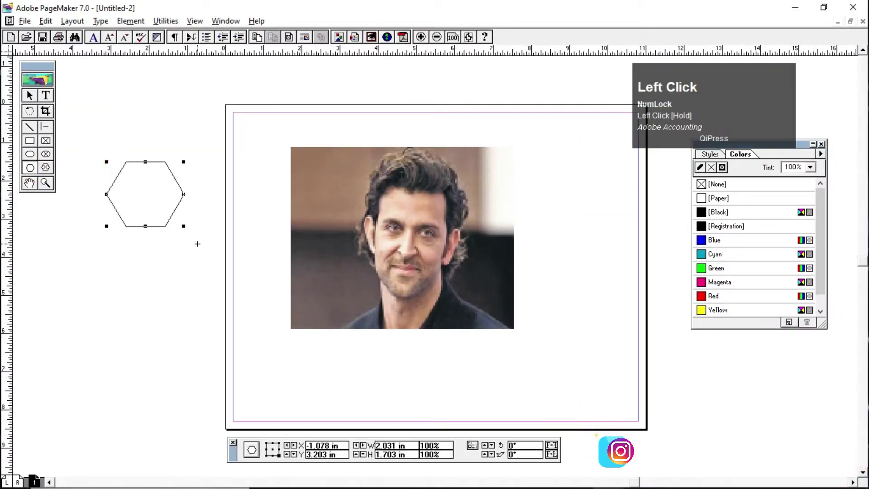
key("Delete")
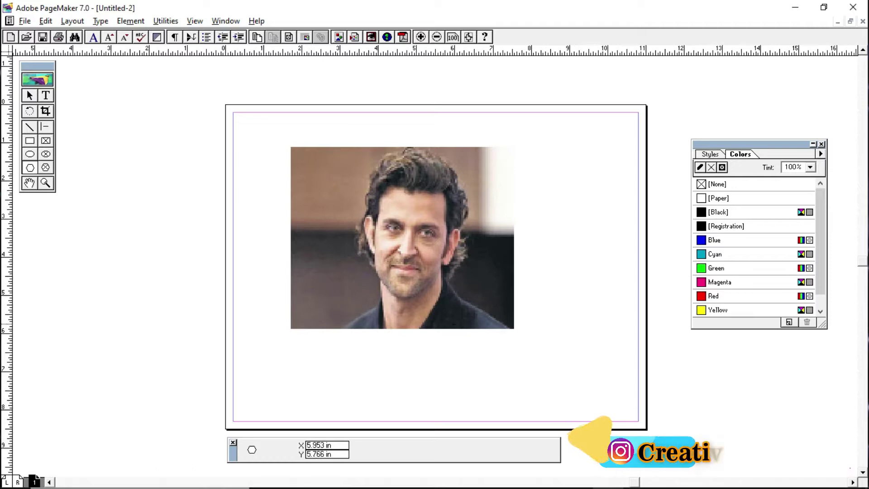
Try tracing a small polygon over the photo from the man's left-hand shoulder up to his jaw.
left_click(339, 328)
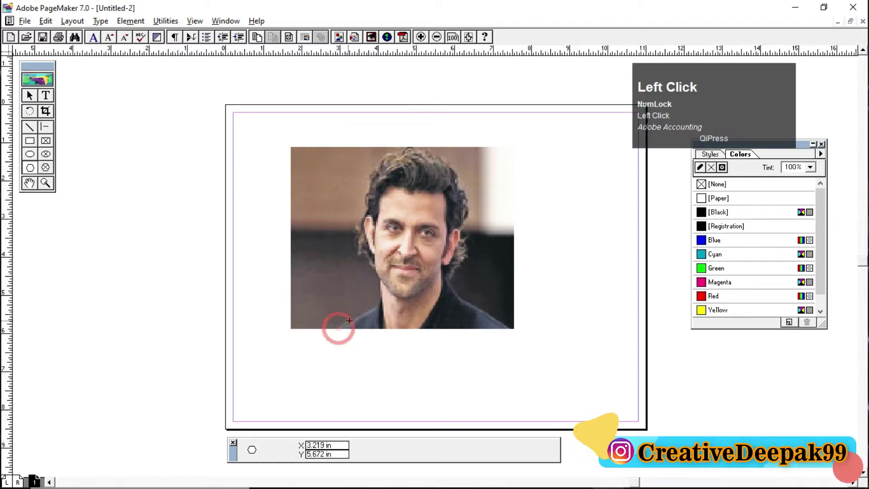
left_click(376, 302)
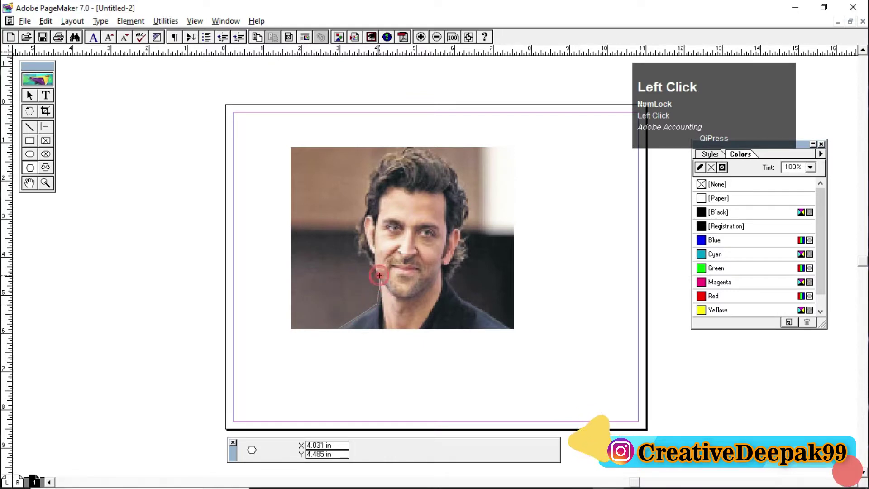
key("Return")
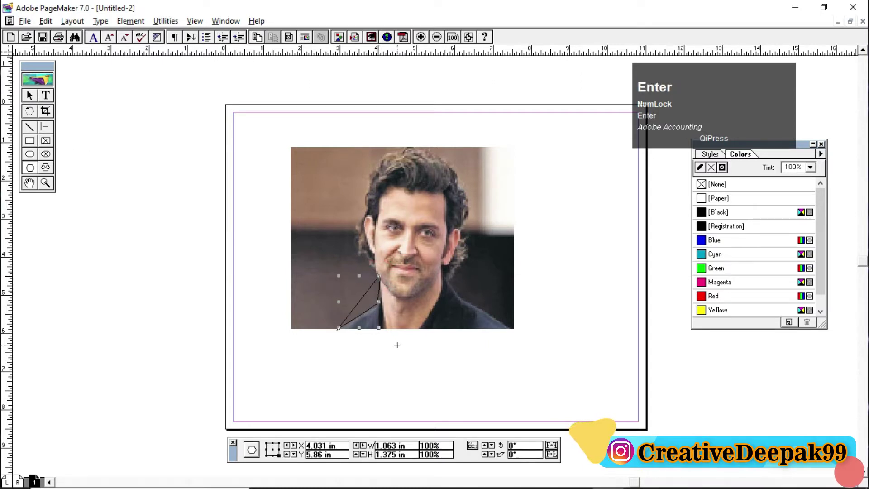
Move the photo toward the page's upper-left corner and enlarge it to about 9.1 by 7.3 in.
left_click(29, 95)
left_click(421, 236)
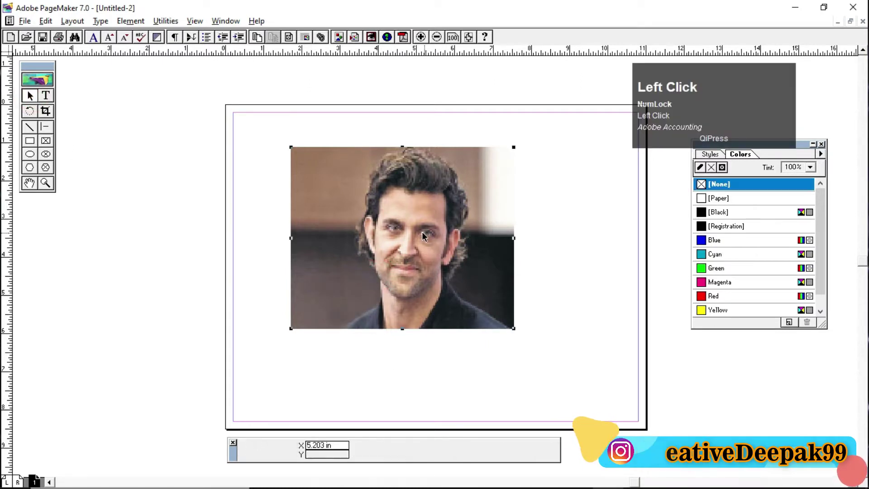
left_click_drag(422, 236, 271, 188)
left_click_drag(359, 280, 482, 376)
mouse_move(434, 297)
left_mouse_down()
mouse_move(456, 306)
mouse_move(440, 290)
left_mouse_up()
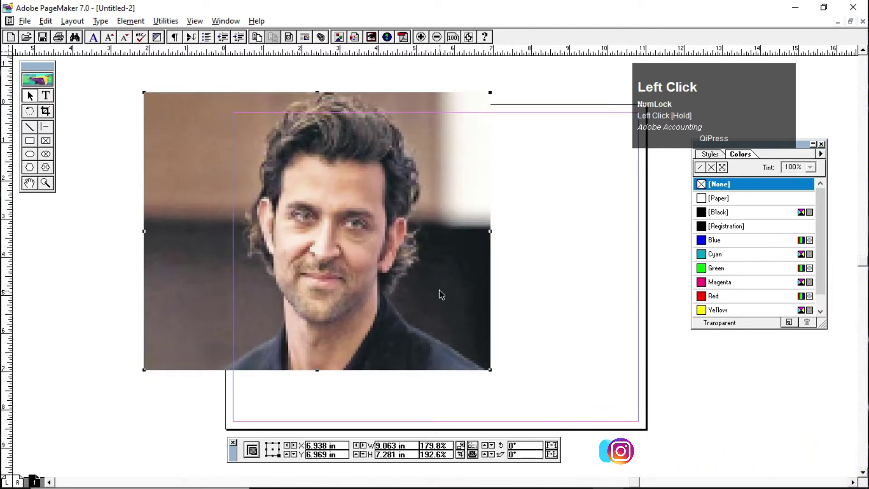
Start a polygon at the photo's bottom edge, tracing up the left-hand shoulder, neck and jaw and around the hair below the ear.
left_click(30, 168)
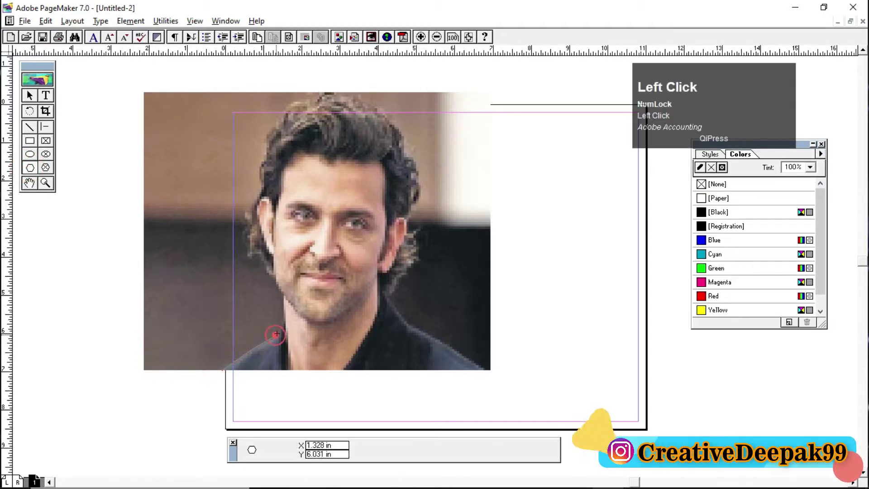
left_click(283, 311)
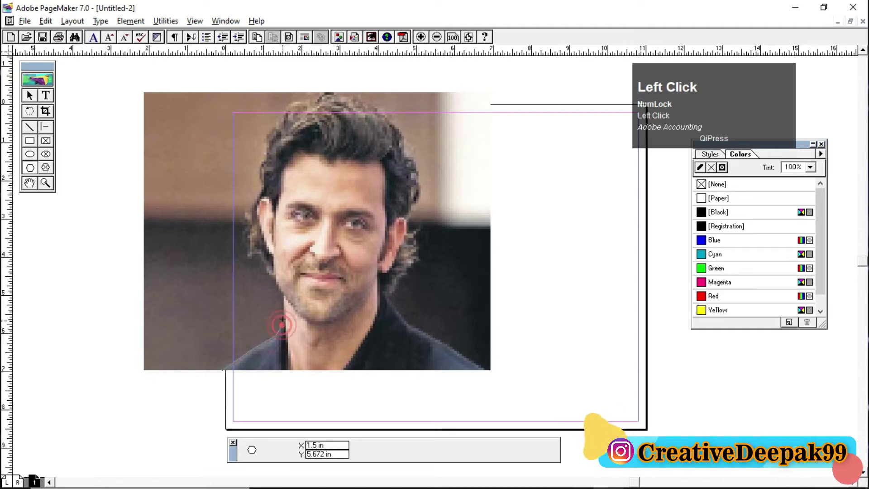
left_click(282, 291)
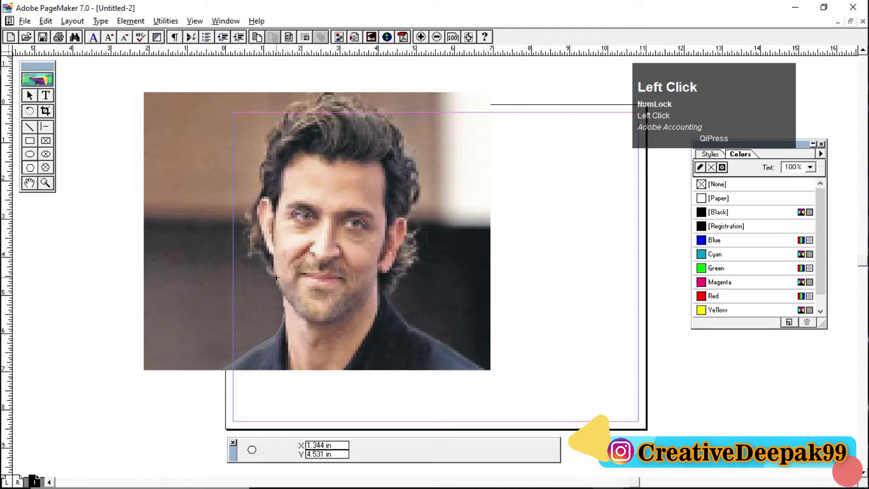
left_click(260, 254)
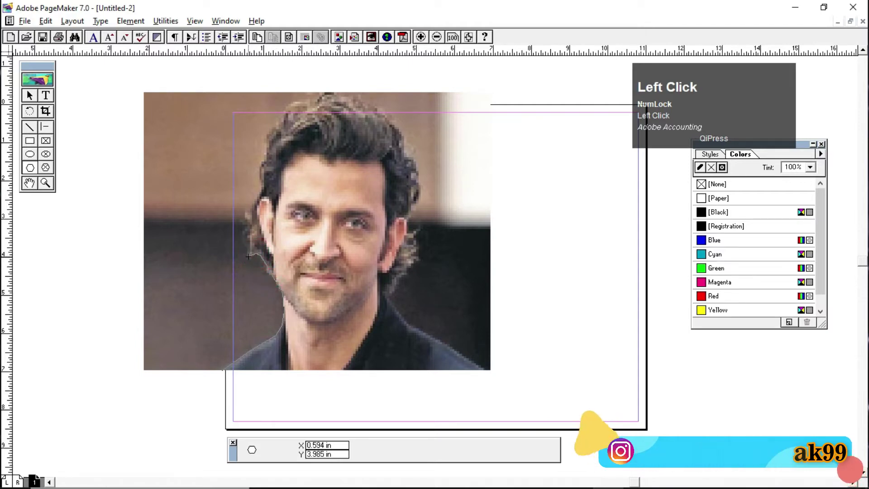
left_click(249, 257)
left_click(243, 232)
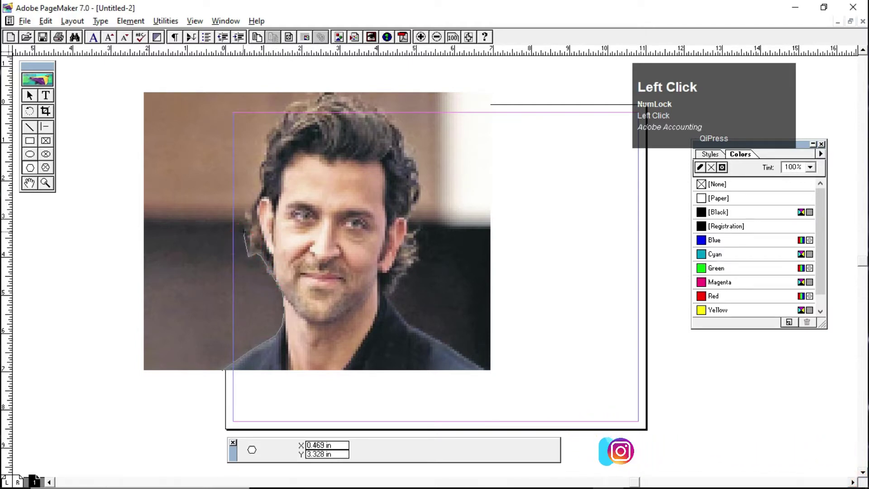
left_click(244, 219)
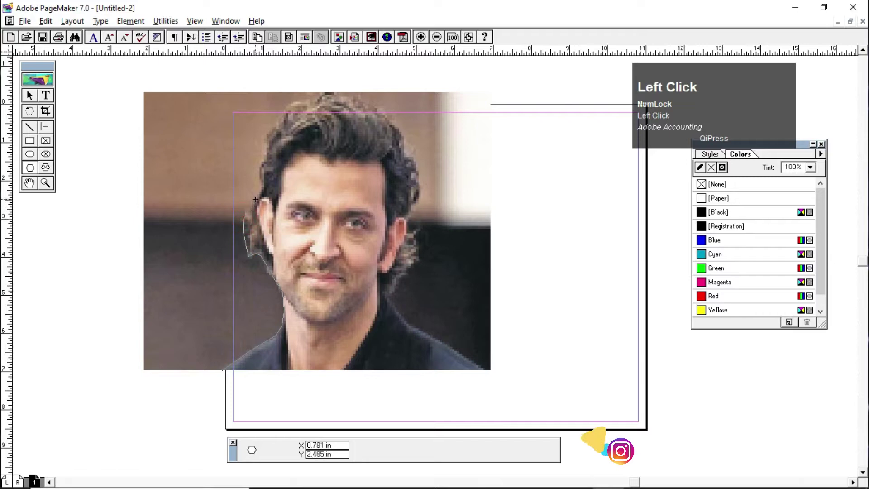
Continue the polygon outline up the left-hand side of the hair, over the top of the head and down to the opposite temple.
left_click(259, 183)
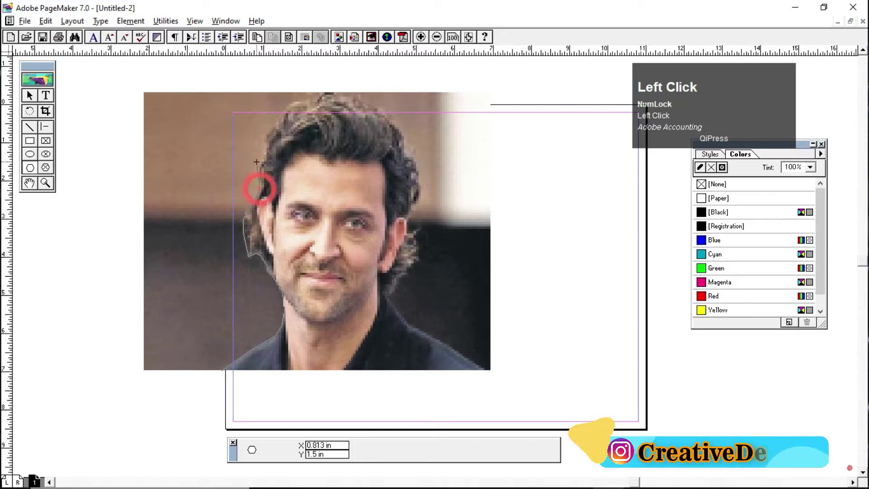
left_click(260, 164)
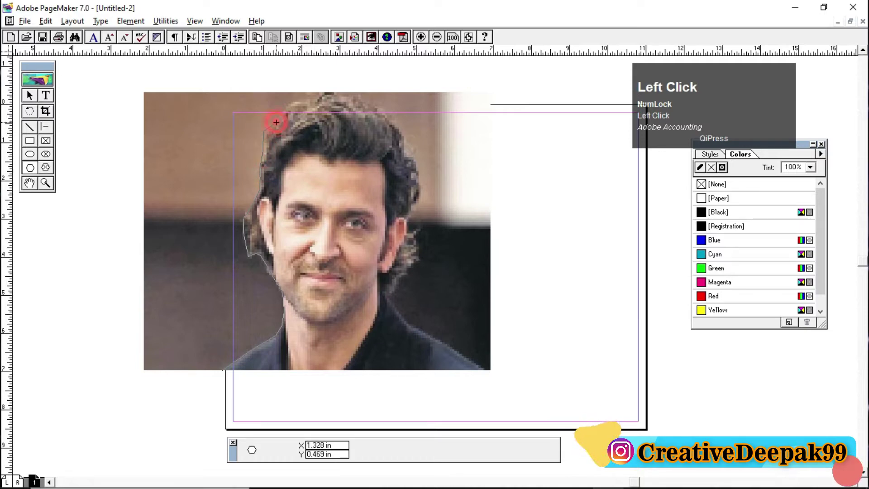
left_click(302, 92)
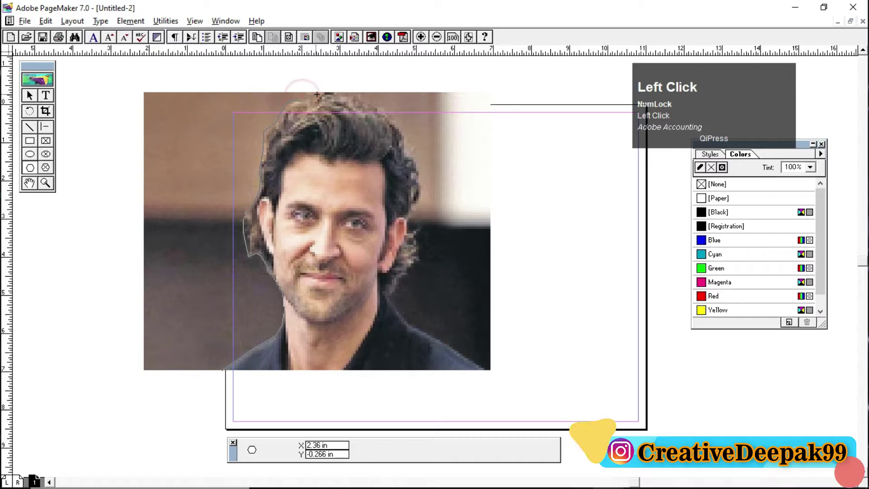
left_click(340, 88)
left_click(358, 94)
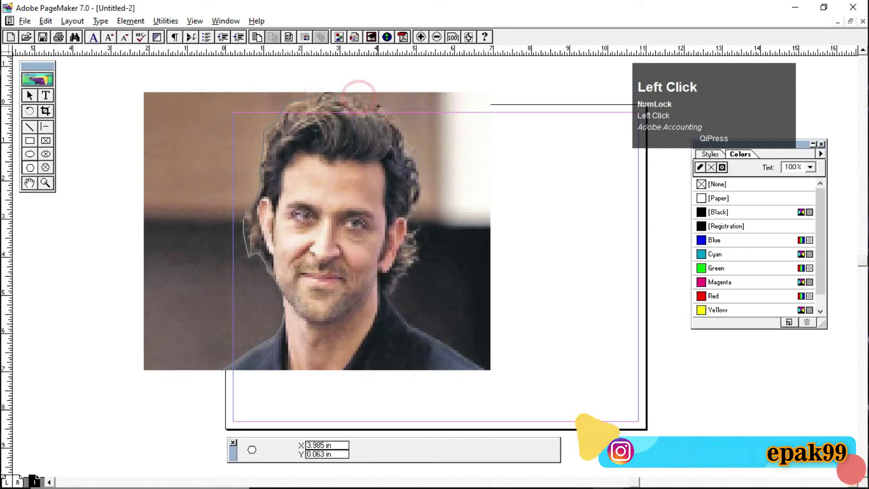
left_click(378, 107)
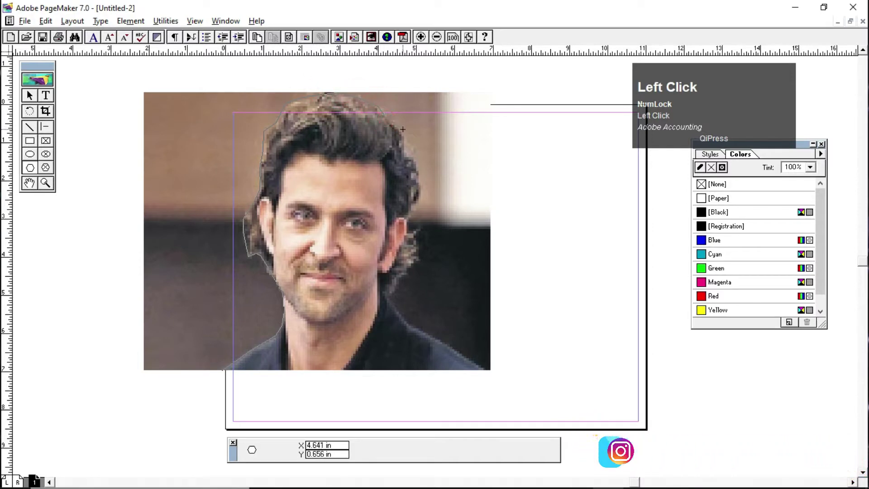
left_click(402, 150)
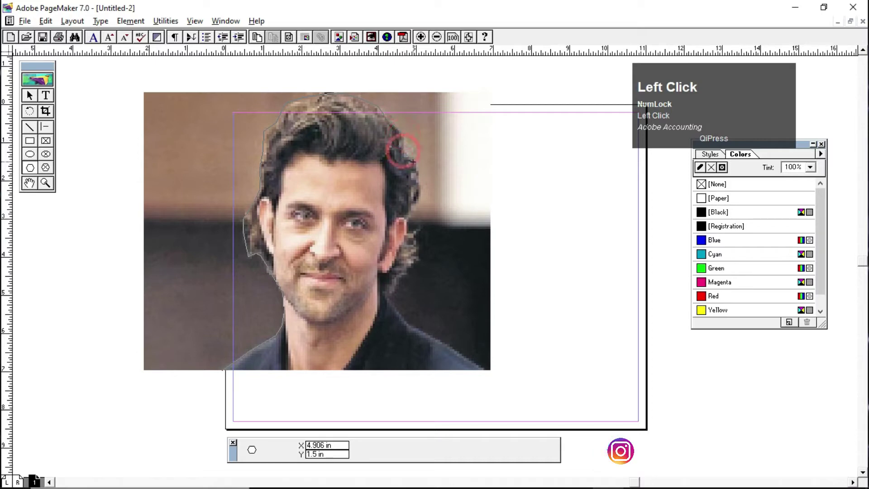
left_click(416, 172)
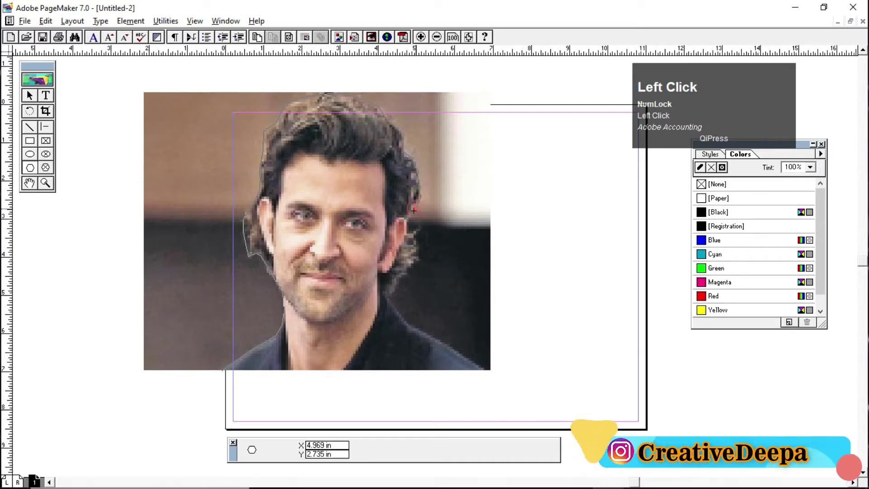
Continue the polygon past the right-hand ear, around the hair behind it and down the neck to the jacket collar.
left_click(407, 223)
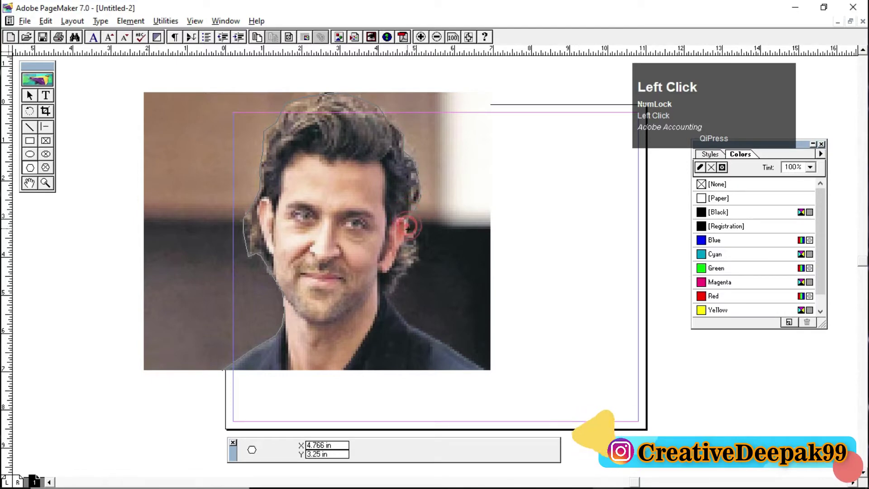
left_click(408, 228)
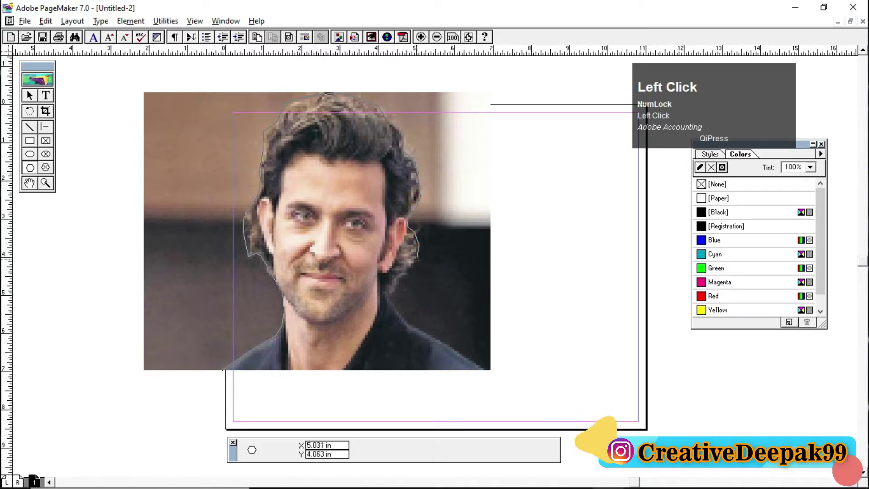
left_click(417, 259)
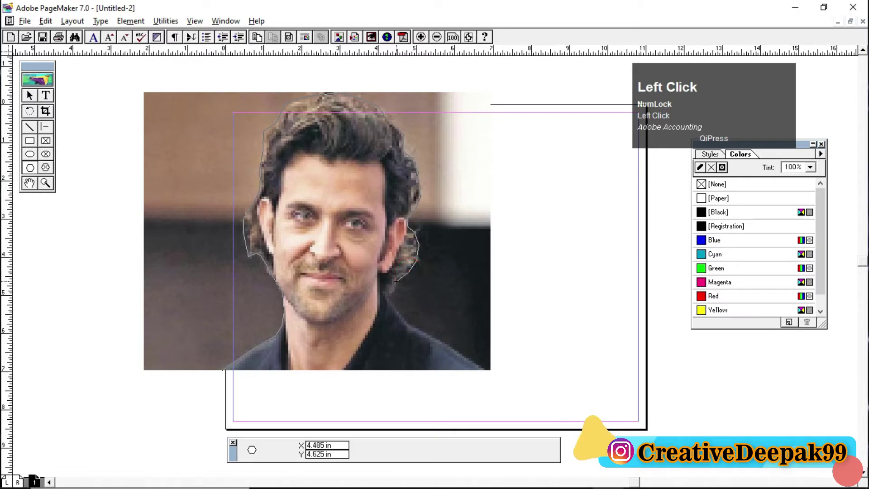
left_click(396, 280)
left_click(389, 294)
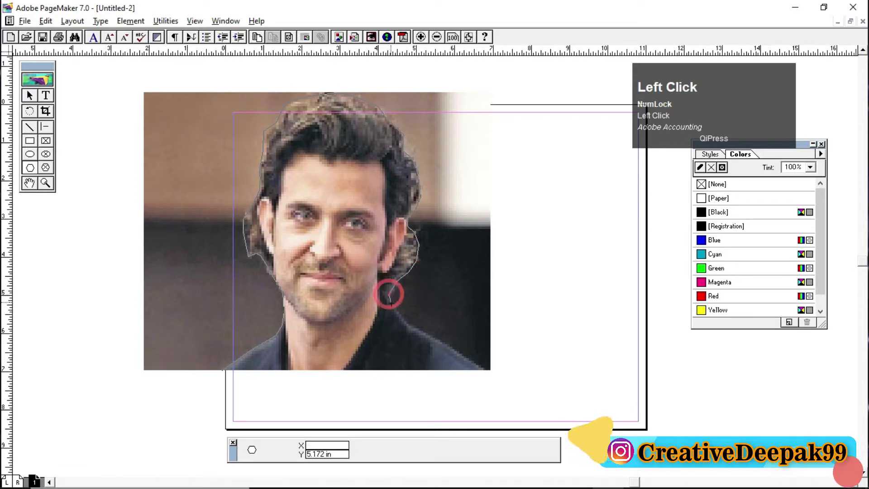
left_click(394, 304)
left_click(406, 322)
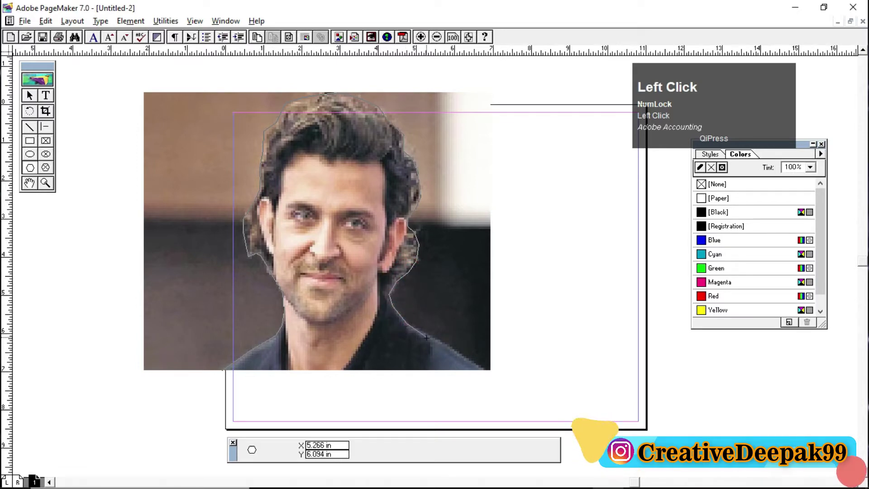
Trace down the right-hand shoulder and close the polygon along the photo's bottom edge, making the outline about 6.9 by 7.3 in.
left_click(433, 337)
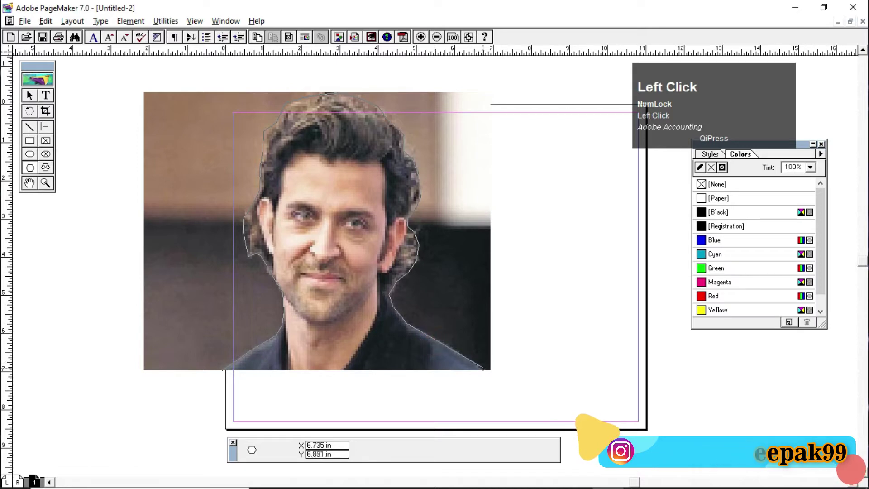
left_click(485, 370)
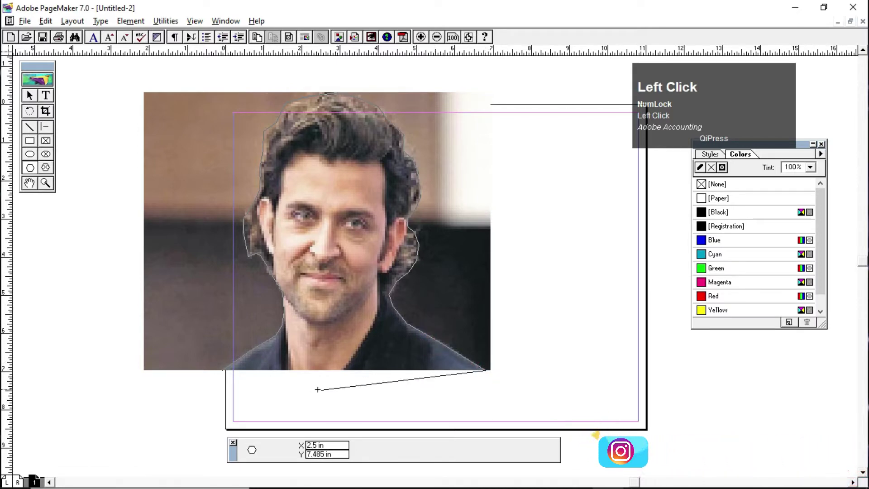
left_click(221, 370)
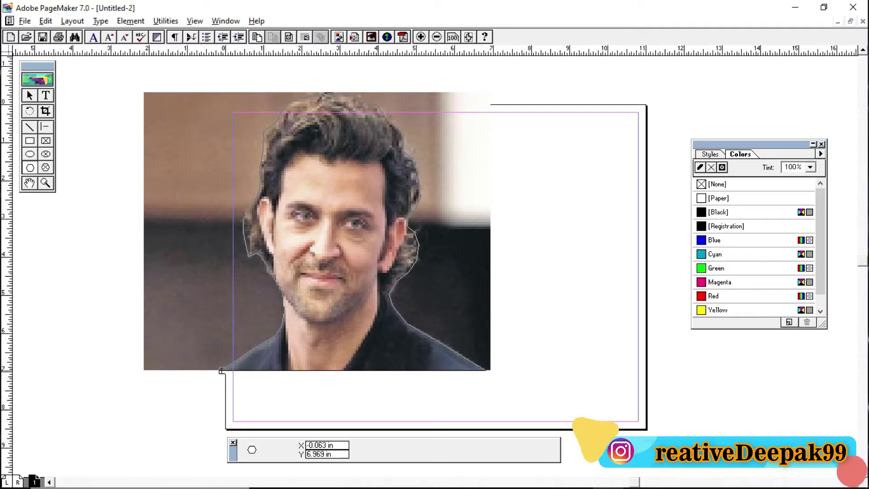
left_click(221, 370)
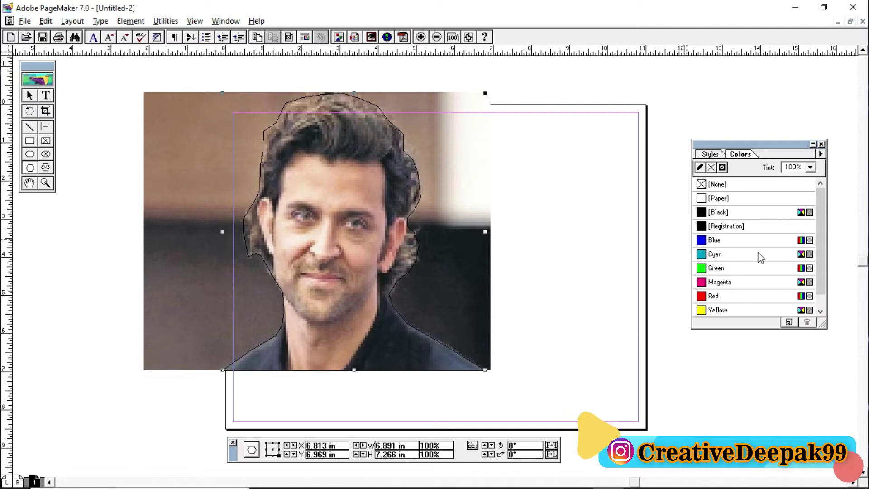
Set the traced polygon's stroke color to [Paper] and switch to the Pointer tool.
left_click(700, 167)
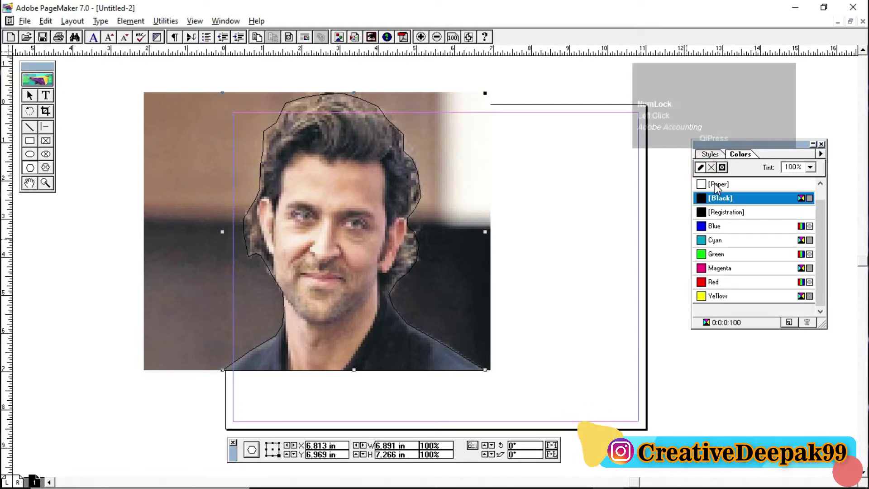
left_click(715, 184)
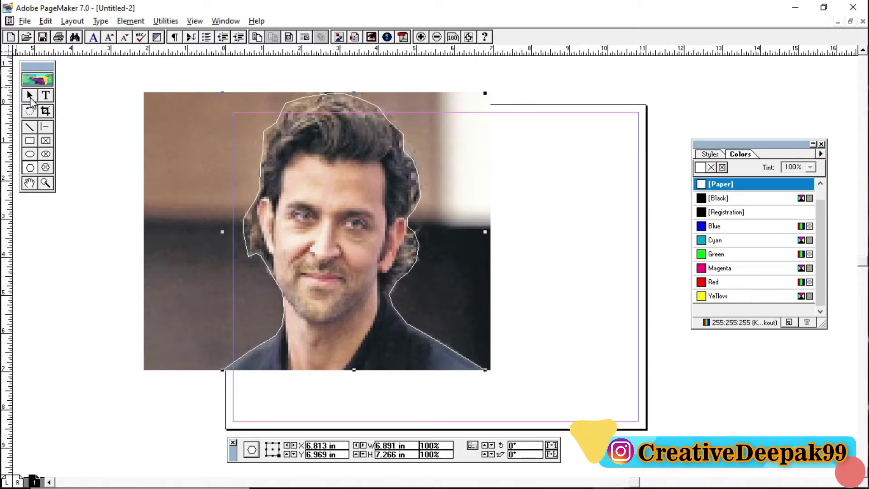
left_click(30, 96)
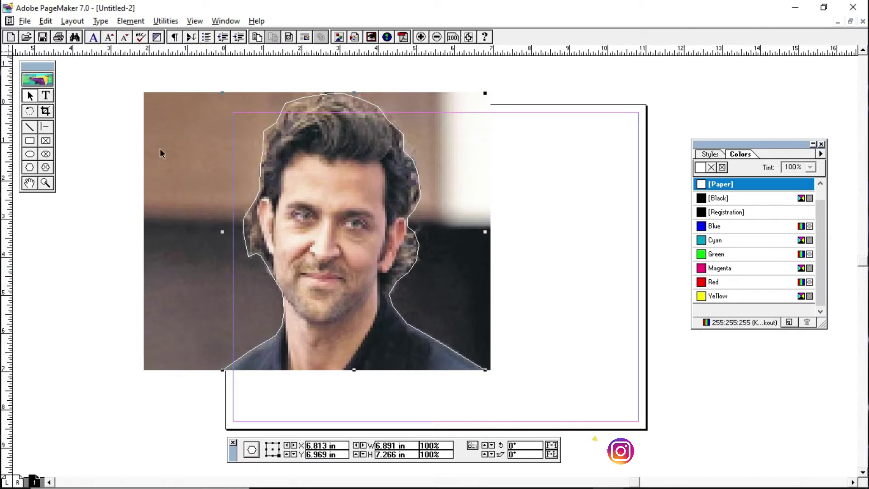
left_click_drag(91, 69, 553, 400)
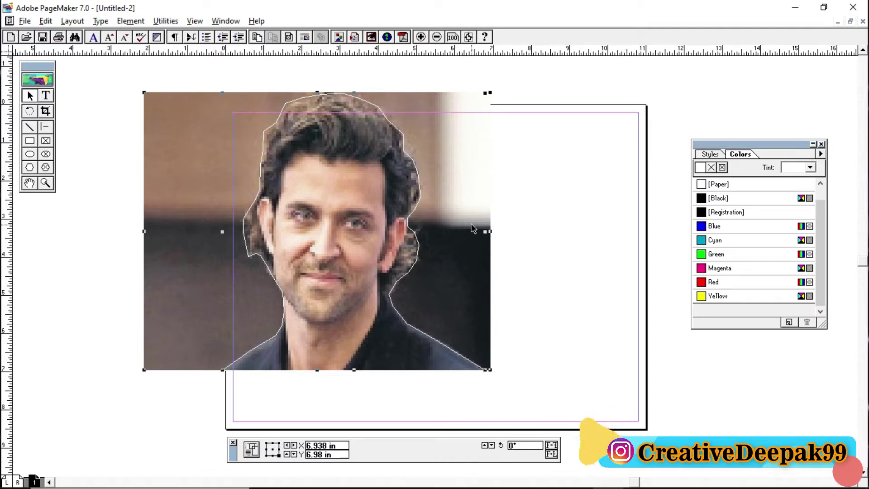
left_click(612, 268)
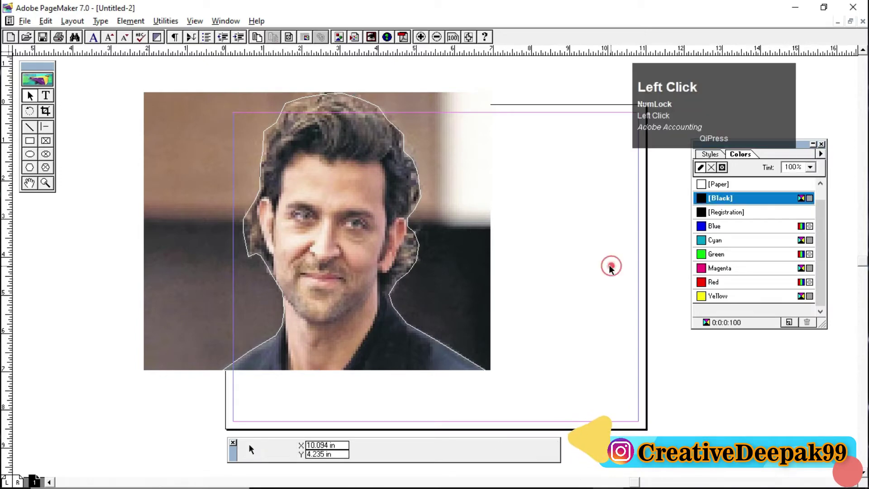
left_click(575, 239)
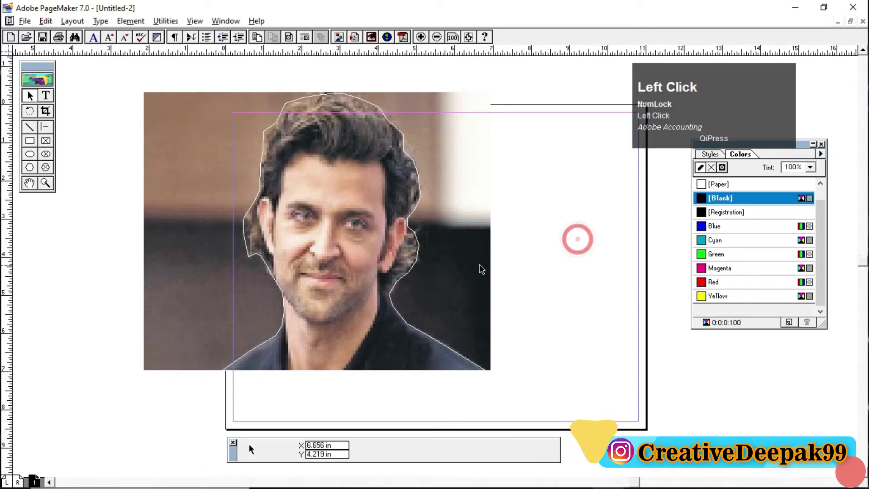
left_click(413, 234)
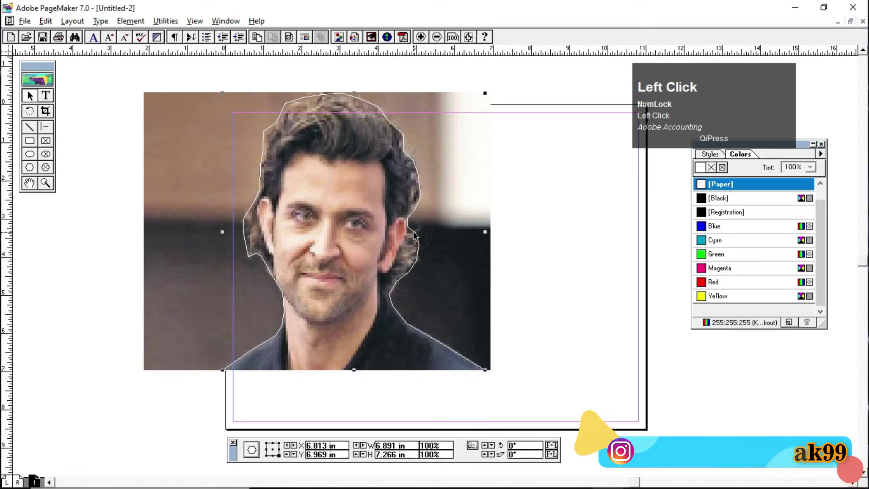
left_click(130, 20)
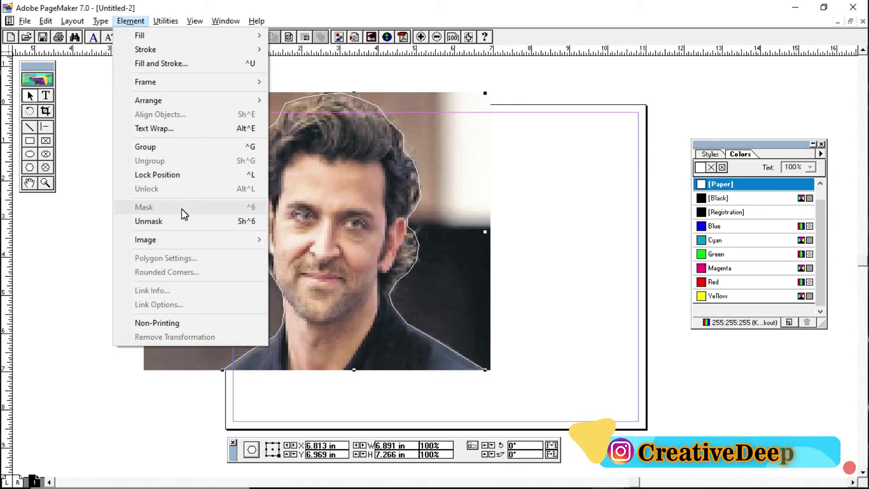
left_click(74, 222)
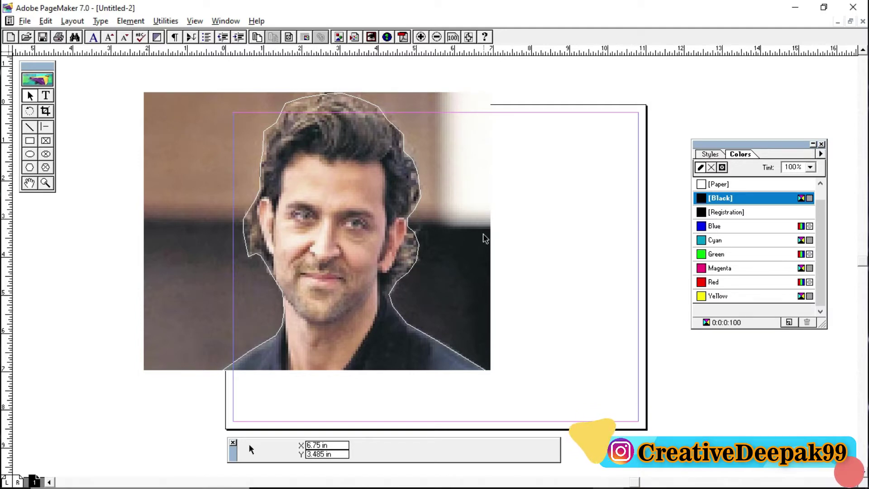
Select the photo and the traced polygon together and mask the photo to the man's outline.
left_click_drag(104, 74, 527, 399)
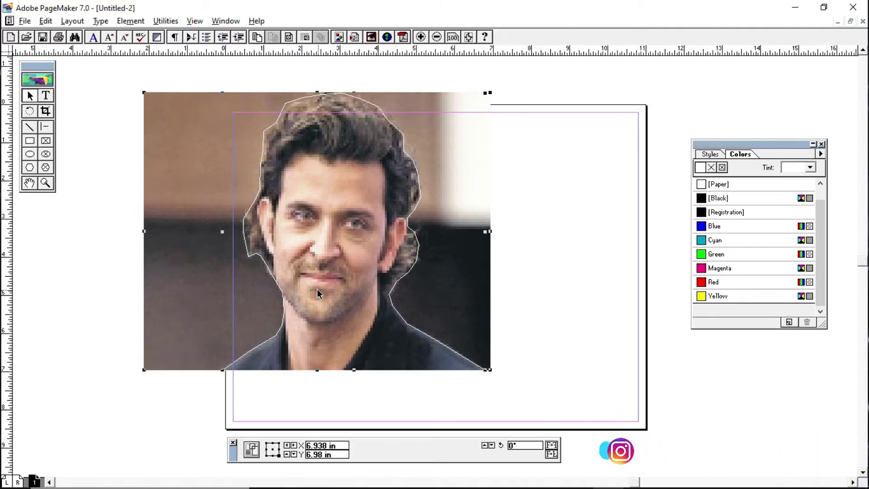
left_click(130, 21)
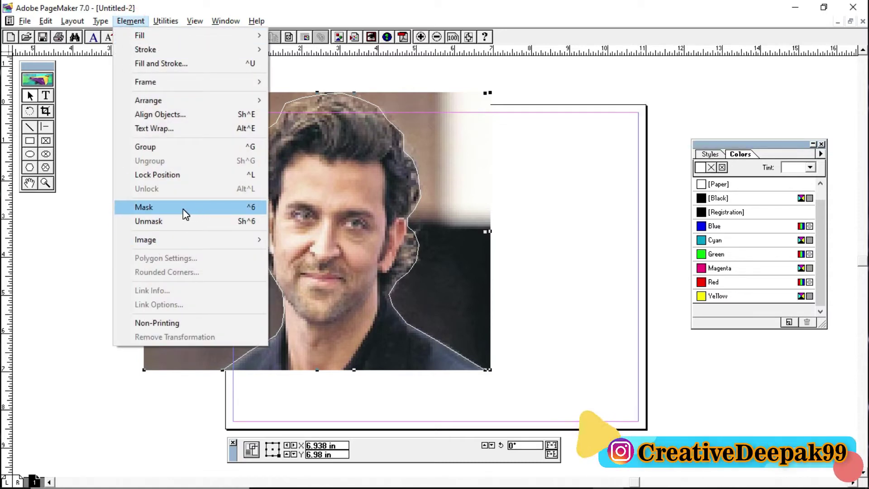
left_click(183, 213)
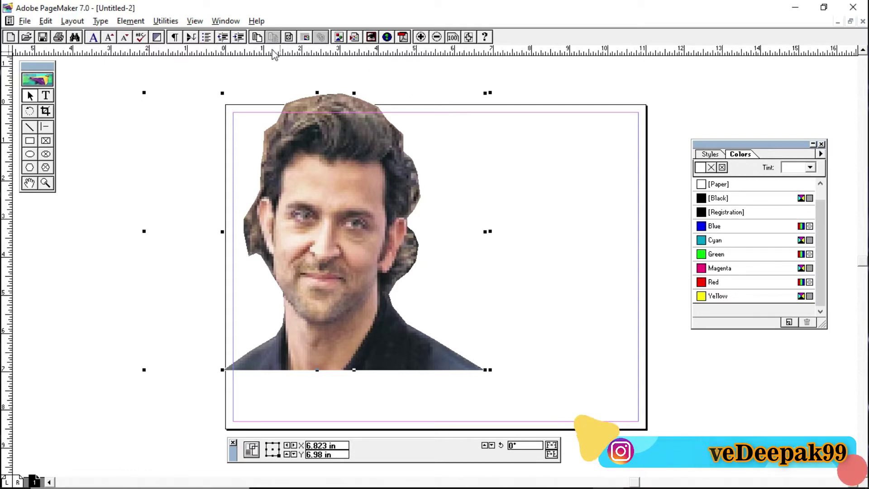
Group the masked photo with its polygon outline and move the group slightly up and to the right on the page.
left_click(130, 21)
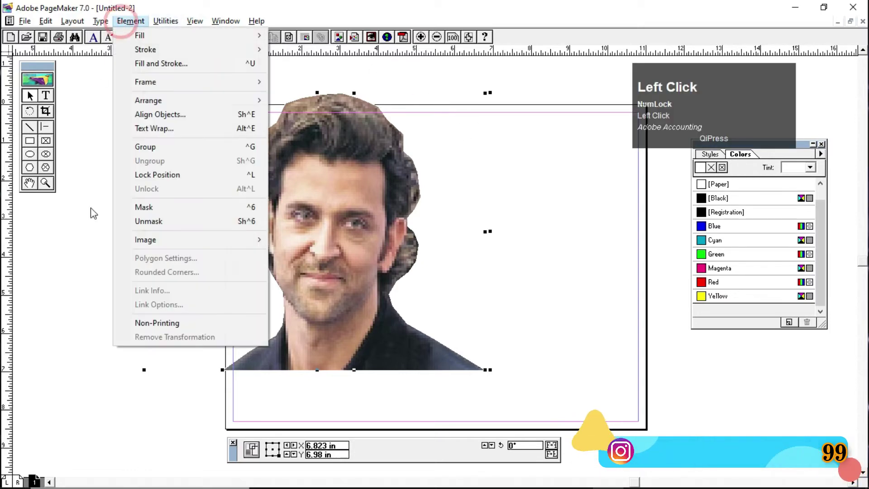
left_click(143, 150)
left_click(124, 267)
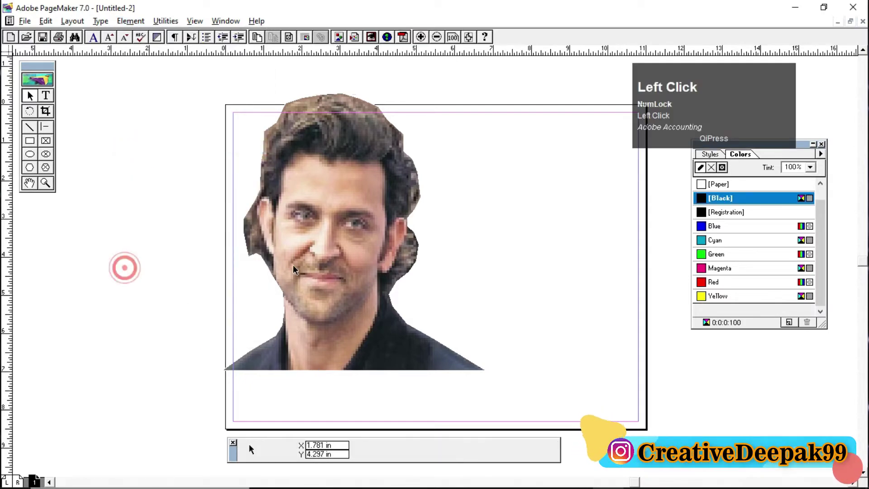
left_click(304, 257)
left_click_drag(373, 288, 412, 273)
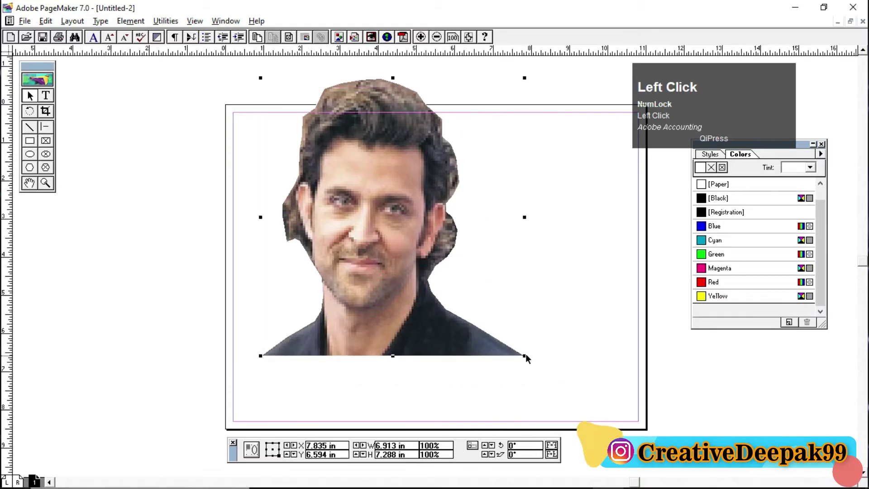
Shrink the grouped cutout to about 2.7 by 2.8 in and move it onto the pasteboard left of the page.
left_click_drag(523, 355, 391, 235)
left_click_drag(320, 192, 403, 309)
left_click_drag(473, 194, 460, 237)
left_click_drag(439, 269, 519, 178)
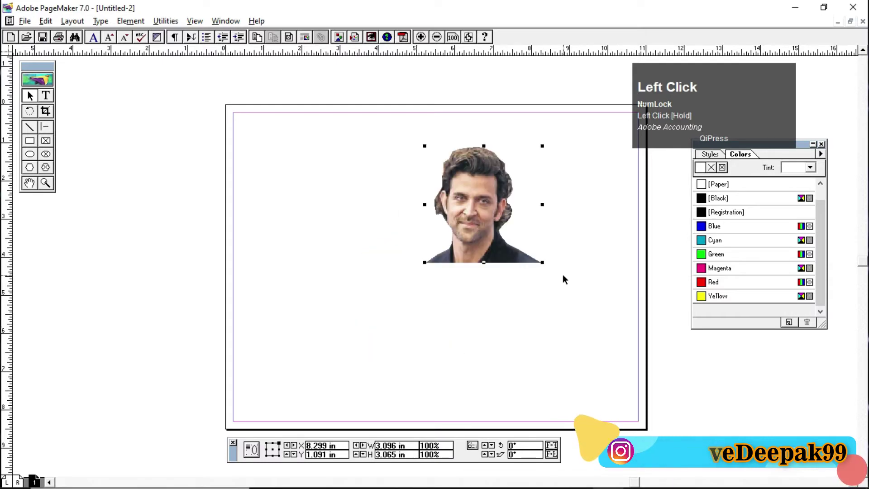
left_click_drag(544, 264, 528, 251)
left_click_drag(446, 226, 170, 334)
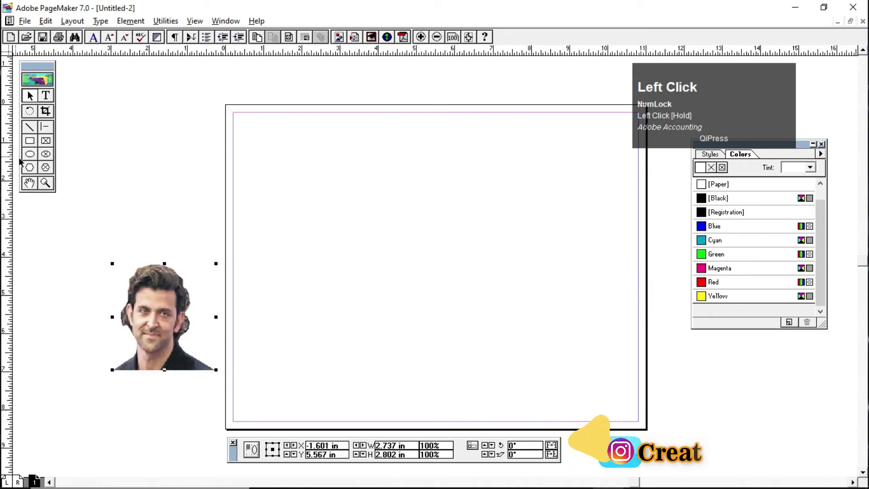
Draw a rectangle about 8.2 by 4.9 in in the middle of the page and set its stroke color to Cyan.
left_click(30, 141)
mouse_move(274, 171)
left_mouse_down()
mouse_move(555, 306)
mouse_move(586, 357)
left_mouse_up()
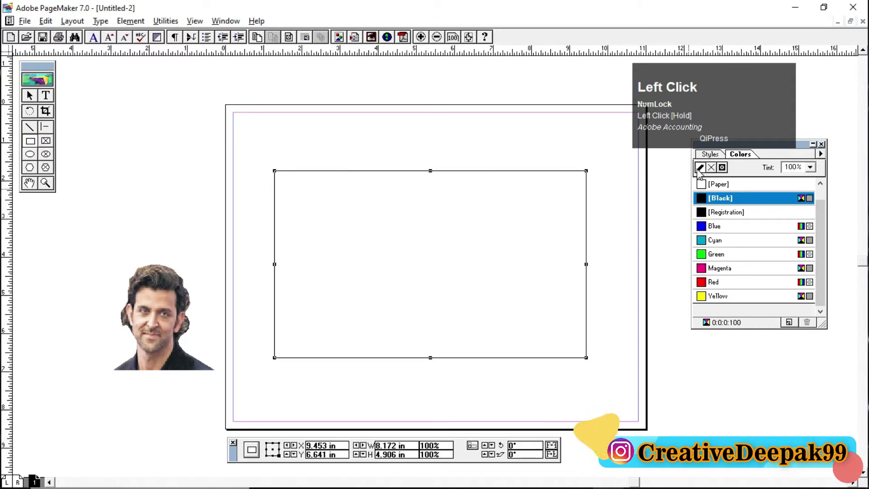
left_click(733, 240)
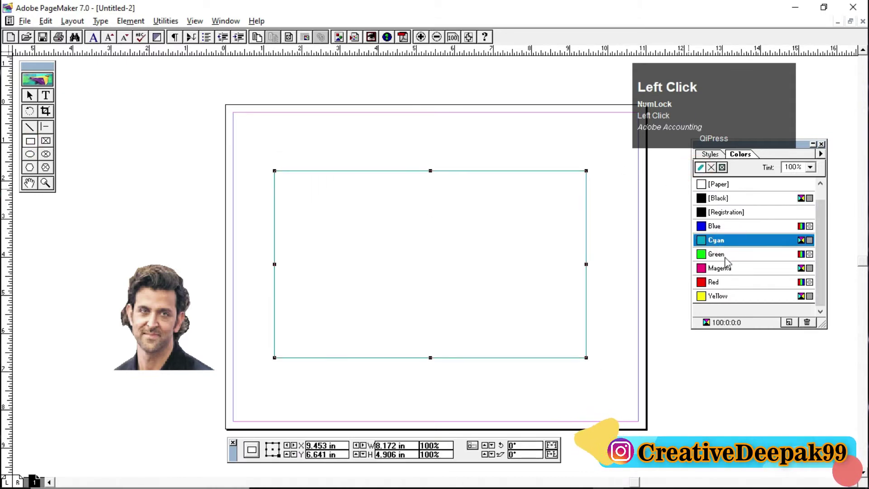
Select the rectangle and set both its stroke and its fill color to Red.
left_click(29, 96)
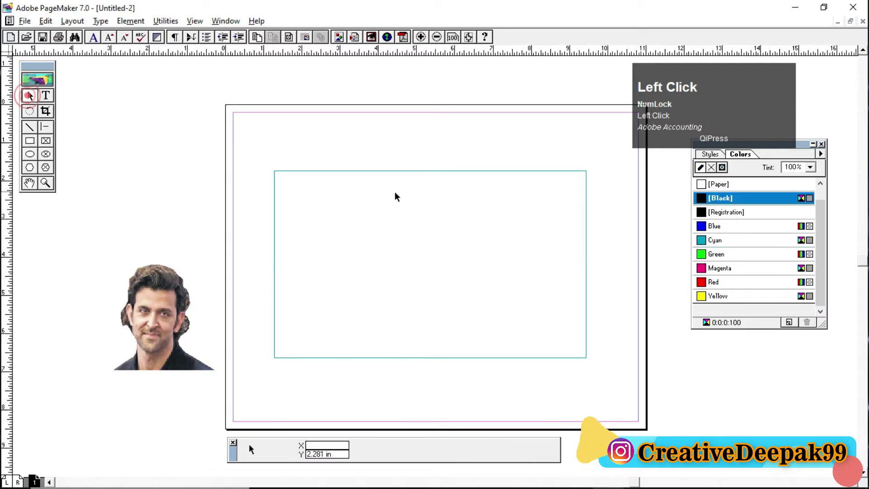
left_click(419, 170)
left_click(739, 282)
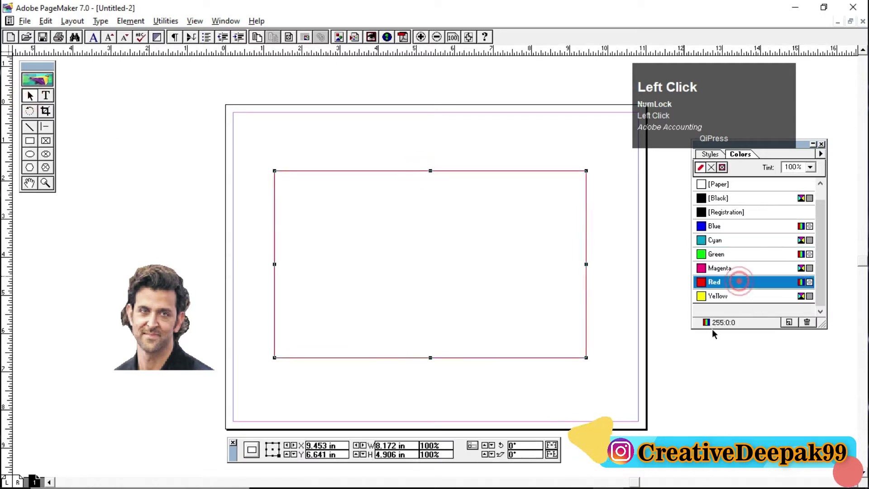
left_click(722, 167)
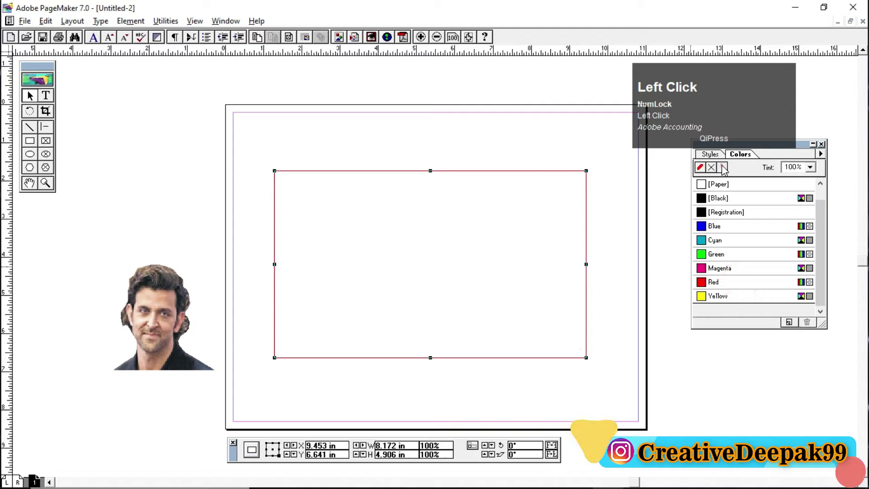
left_click(727, 282)
Move the grouped cutout over the red rectangle's left edge and bring it to the front.
left_click_drag(109, 331, 357, 257)
left_click_drag(414, 257, 265, 263)
left_click(130, 21)
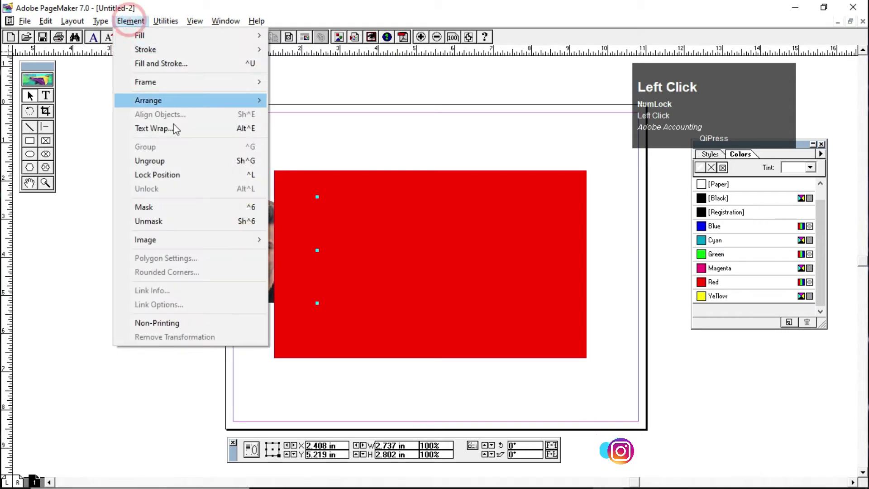
mouse_move(180, 100)
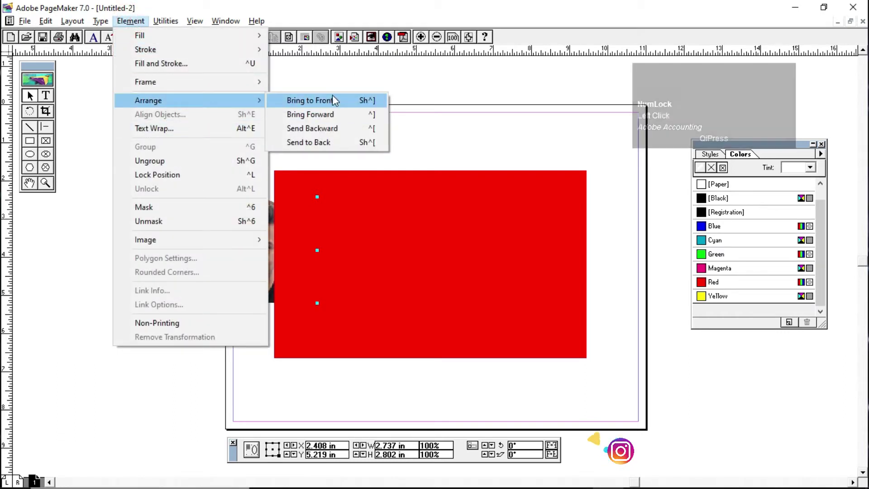
left_click(335, 100)
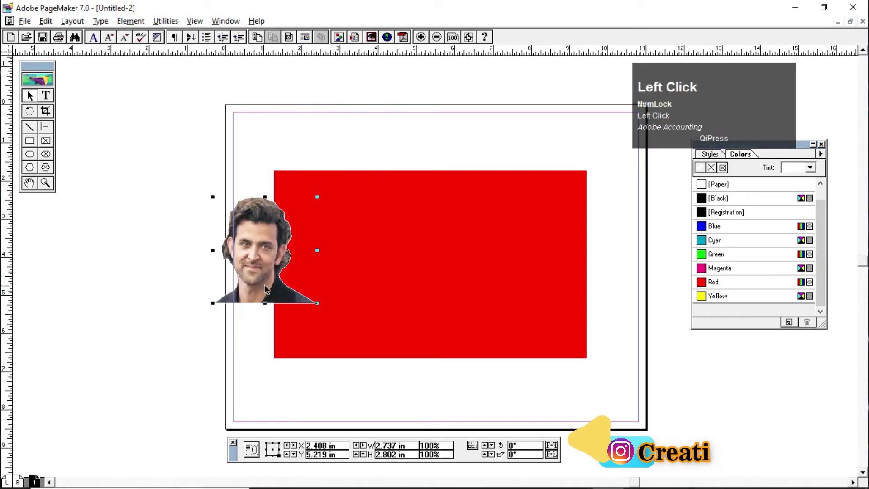
Center the cutout inside the red rectangle, enlarged to about 4.3 by 4.4 in, and set its stroke color to [None].
left_click_drag(269, 290, 432, 281)
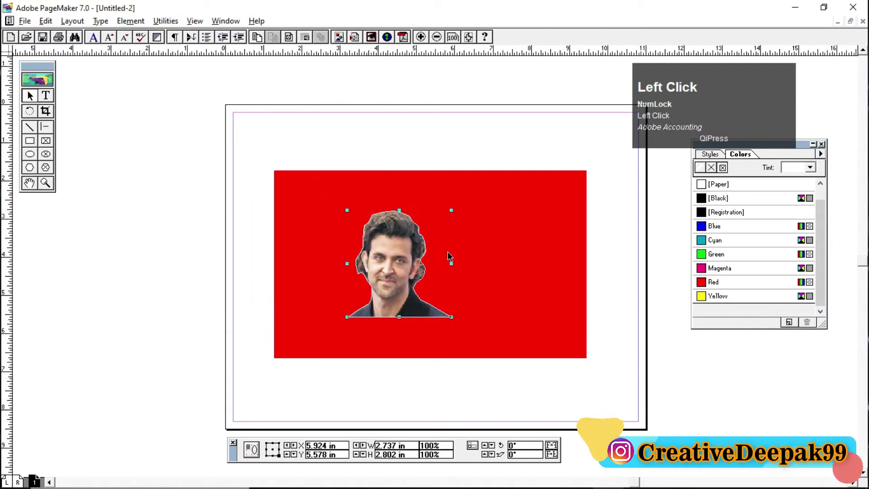
left_click_drag(451, 316, 512, 378)
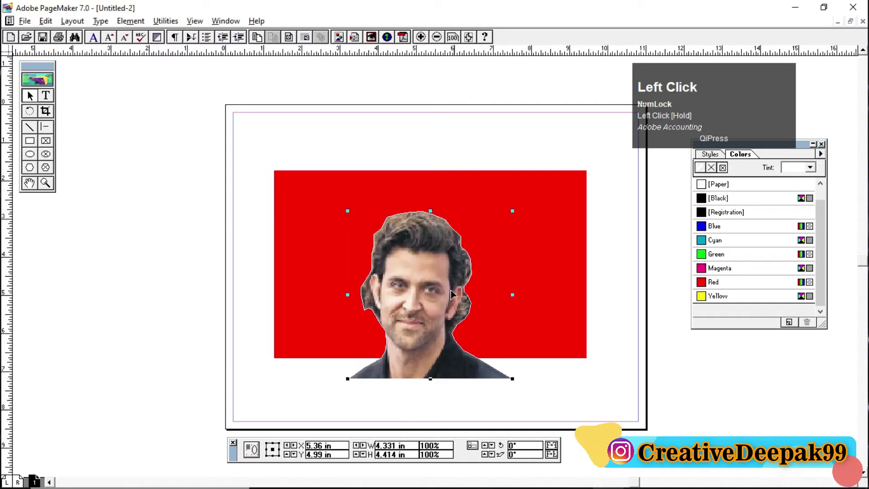
left_click_drag(375, 258, 378, 230)
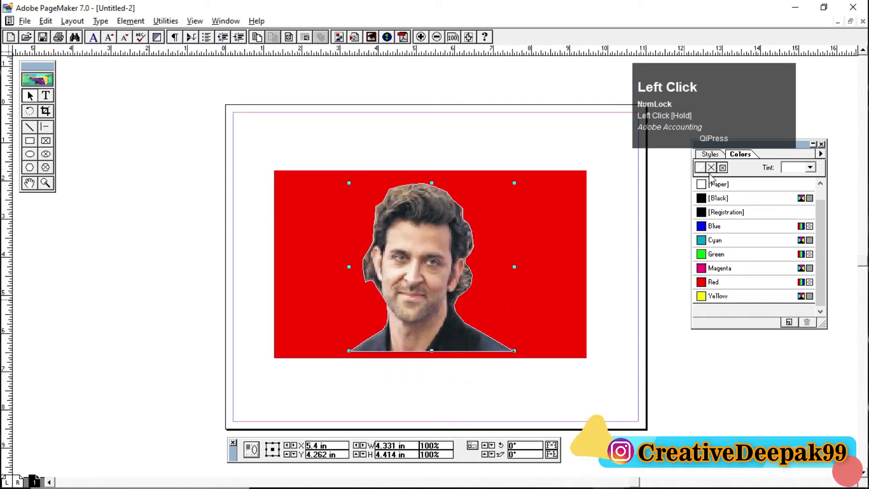
left_click_drag(816, 236, 708, 191)
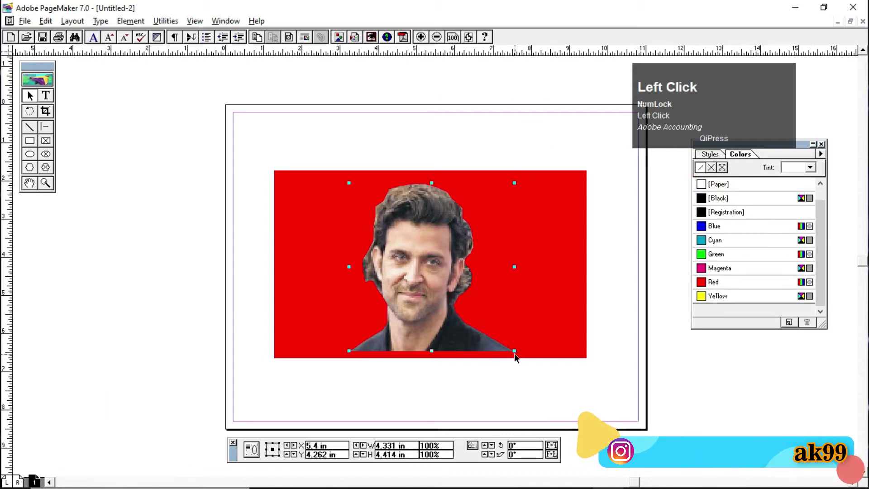
Move the cutout up to overlap the red rectangle's top edge and resize it to about 4.2 by 4.3 in.
left_click_drag(514, 350, 485, 307)
left_click_drag(458, 282, 418, 239)
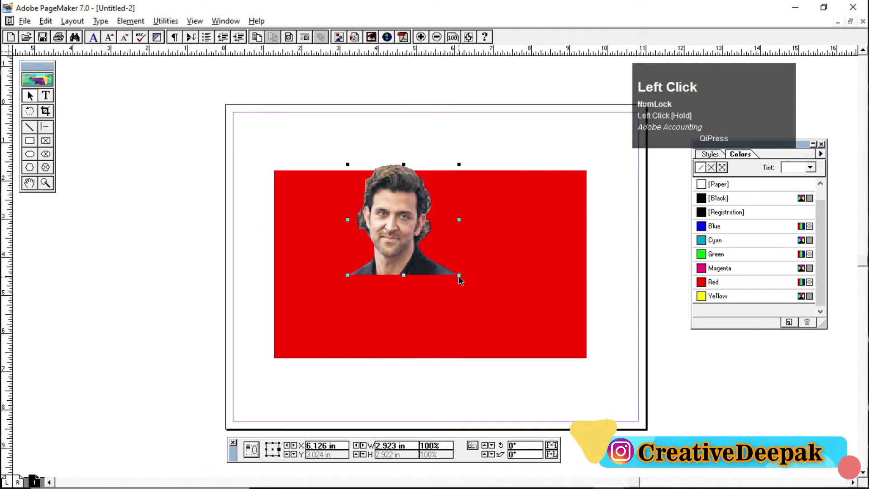
left_click_drag(459, 275, 509, 328)
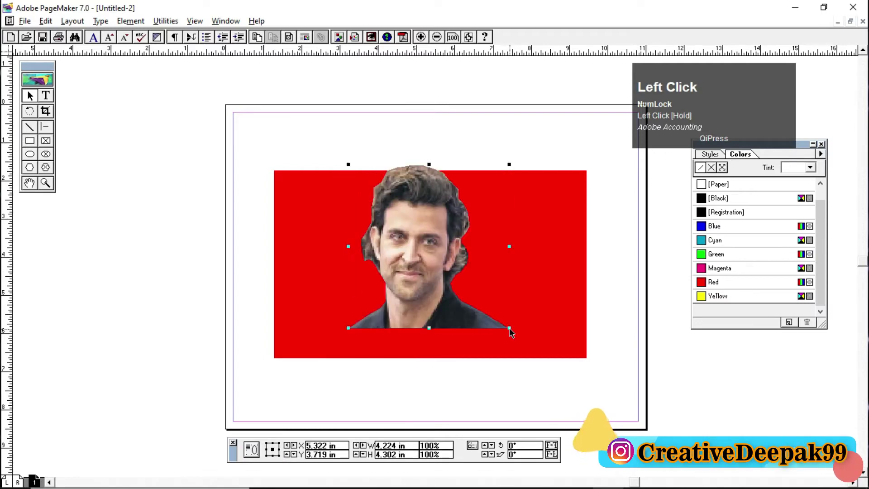
Ungroup the cutout, unmask the photo from the polygon and deselect everything.
left_click(130, 21)
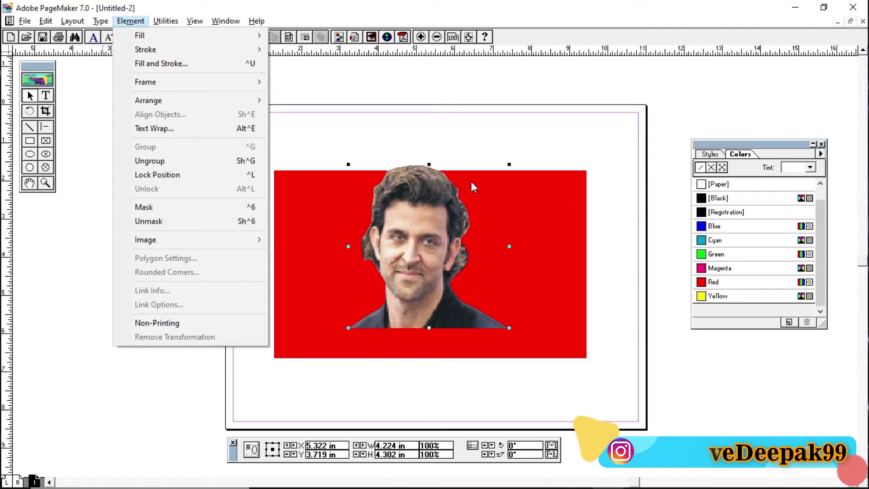
left_click(165, 161)
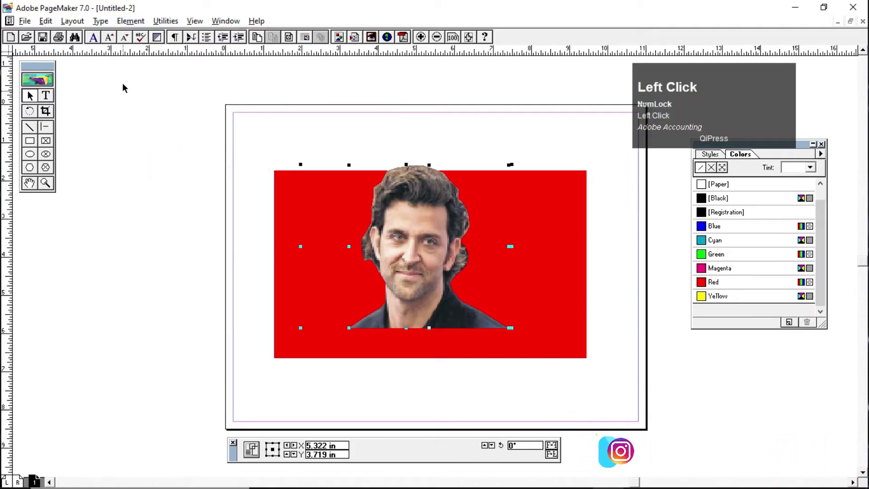
left_click(128, 22)
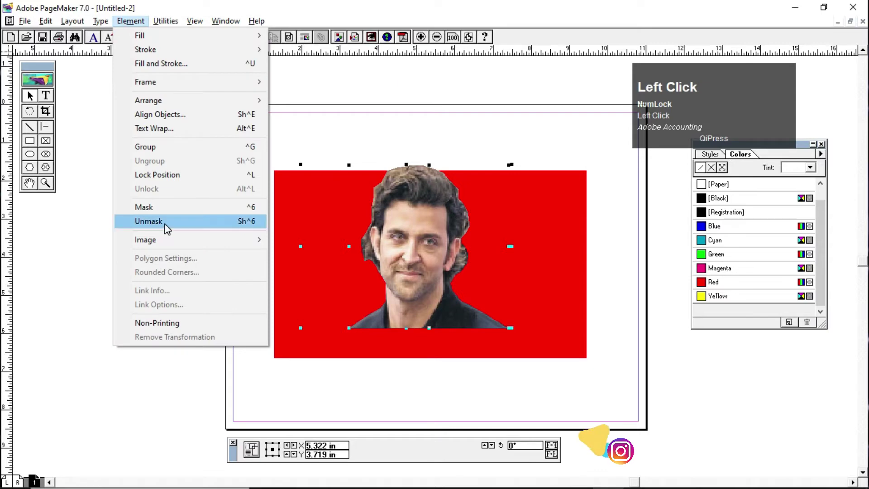
left_click(164, 222)
left_click(156, 302)
Move the unmasked photo off to the left of the page and delete both the photo and the red rectangle.
left_click_drag(488, 296, 499, 256)
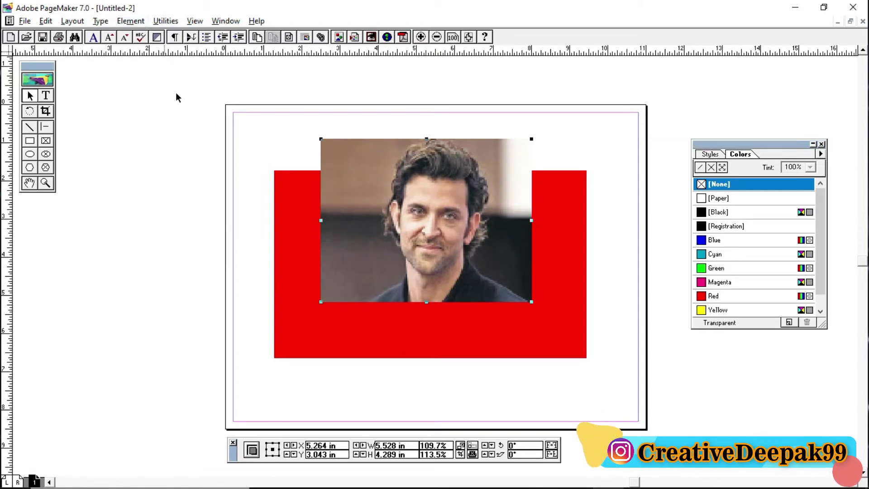
left_click_drag(374, 207, 144, 221)
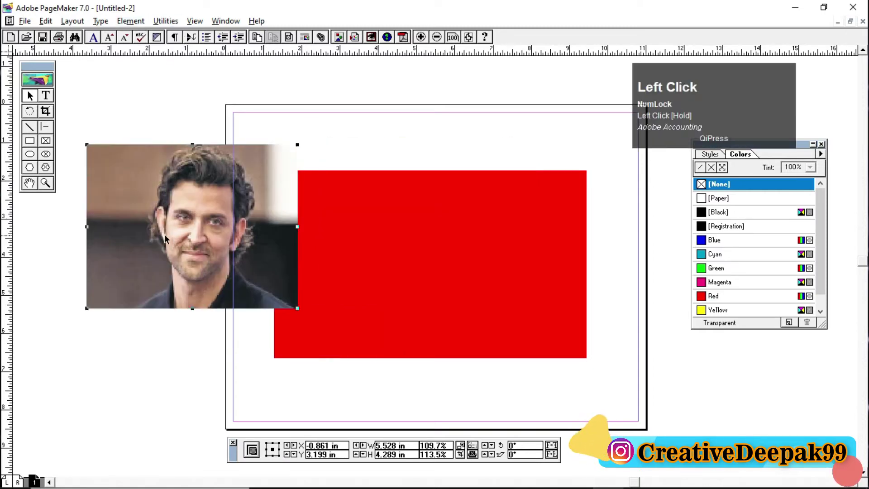
key("Delete")
left_click(359, 269)
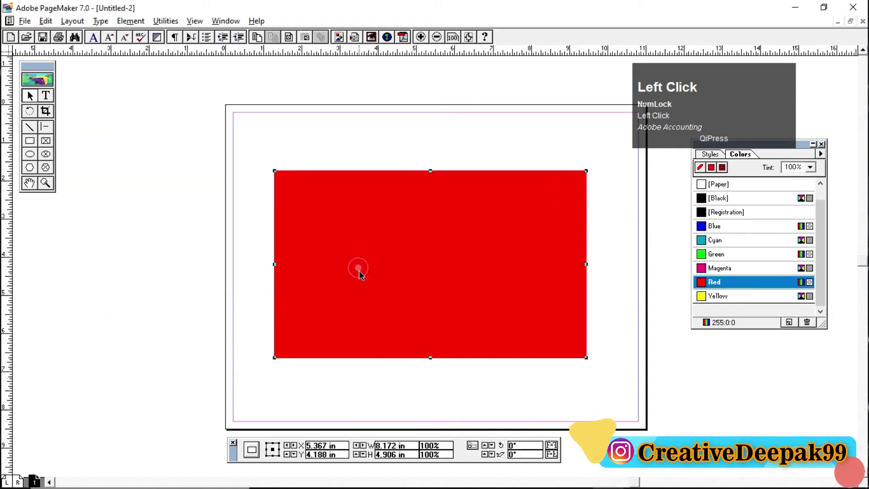
key("Delete")
Open the Polygon Settings dialog, examine its number of sides, star inset and preview, and close it.
left_click(130, 21)
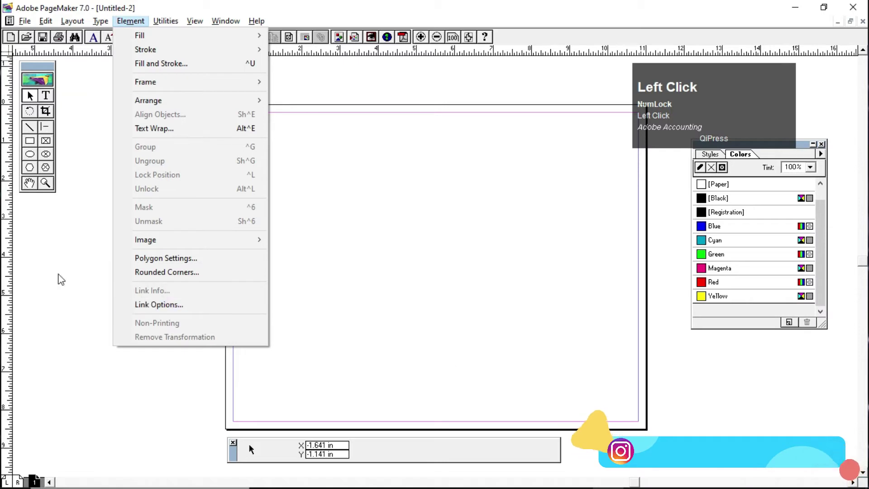
left_click(365, 272)
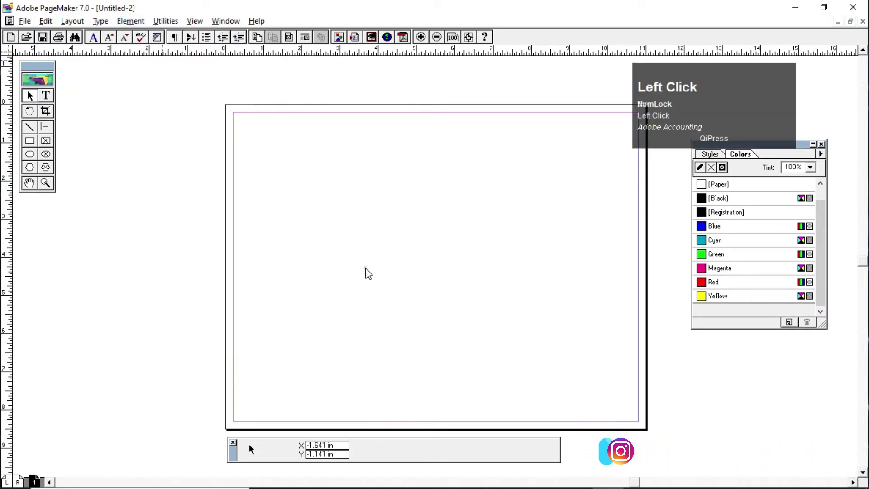
left_click(30, 168)
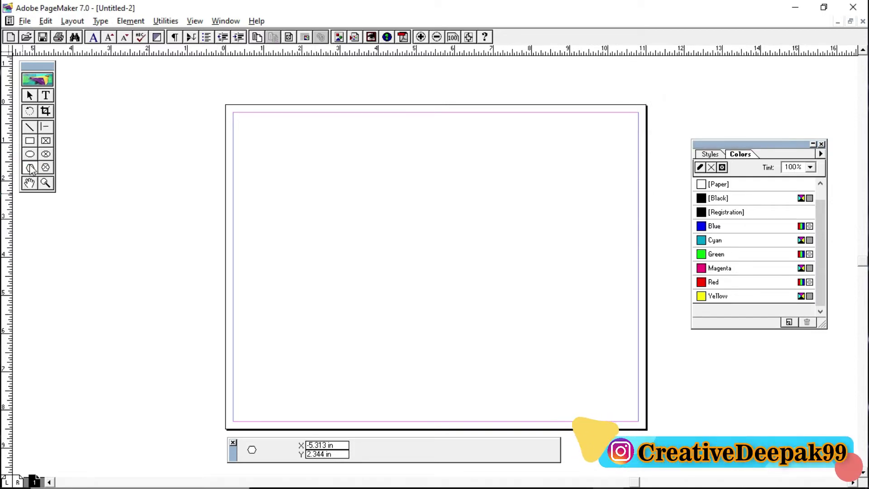
double_click(29, 168)
left_click_drag(471, 194, 462, 185)
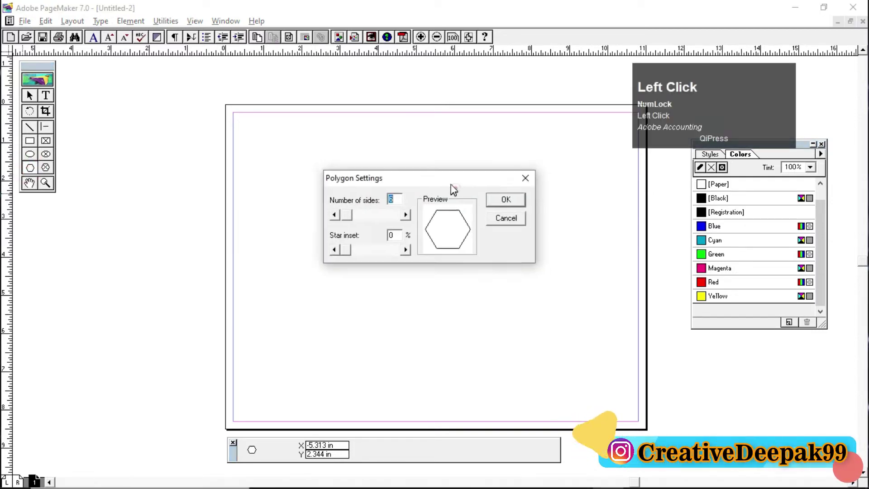
key("ctrl+2")
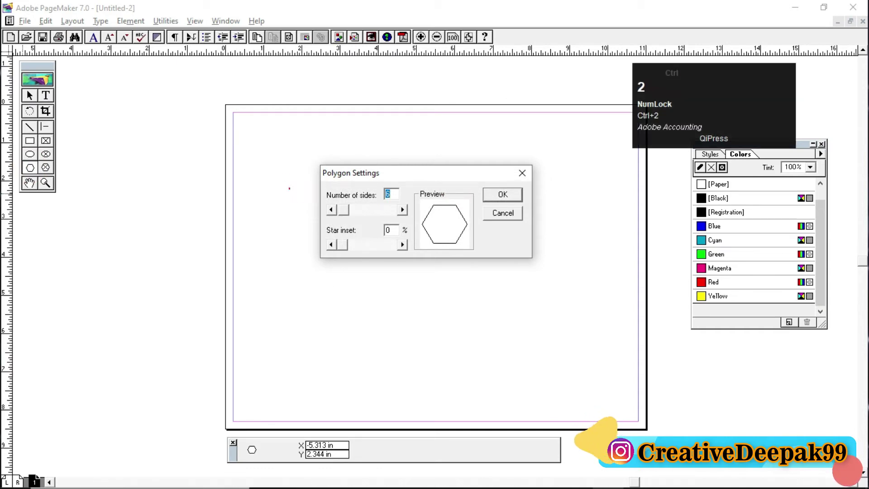
mouse_move(313, 159)
left_mouse_down()
mouse_move(427, 252)
mouse_move(539, 271)
left_mouse_up()
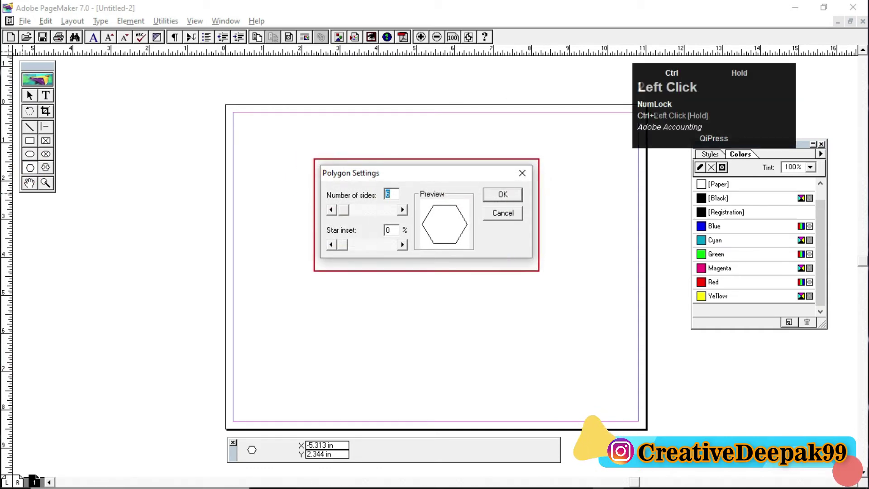
scroll(438, 223, "up", 2)
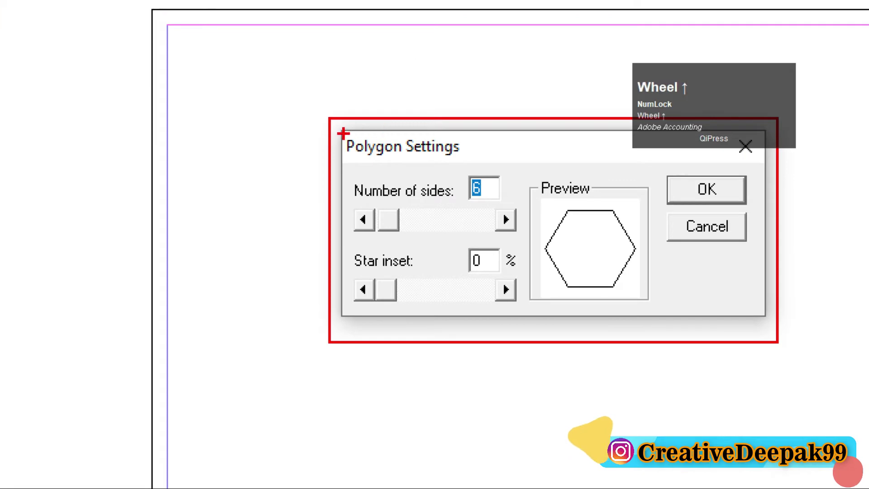
left_click_drag(343, 133, 477, 160)
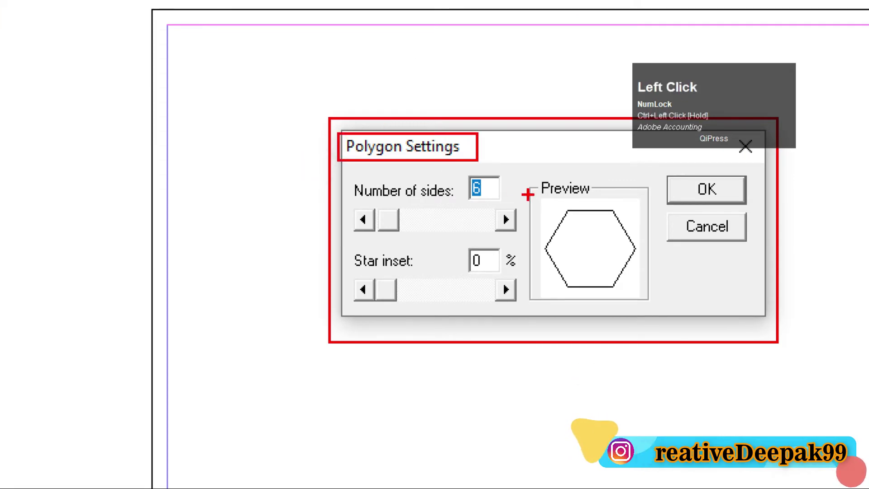
key("Escape")
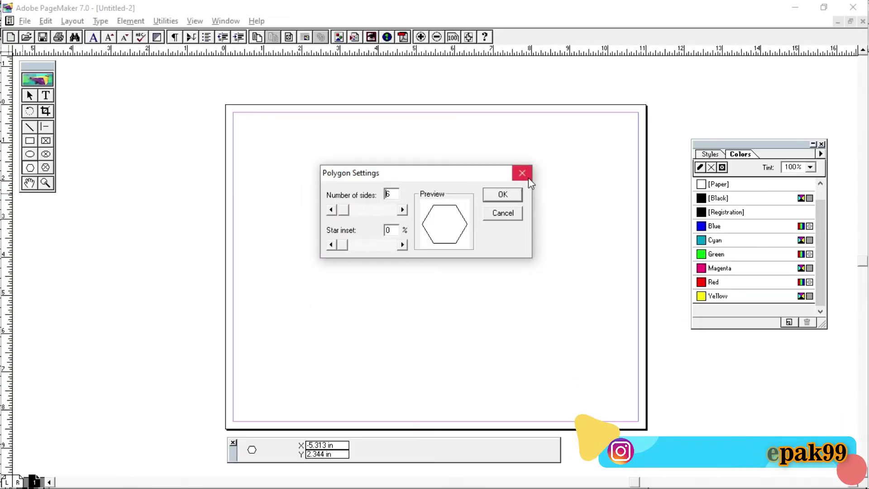
left_click(521, 174)
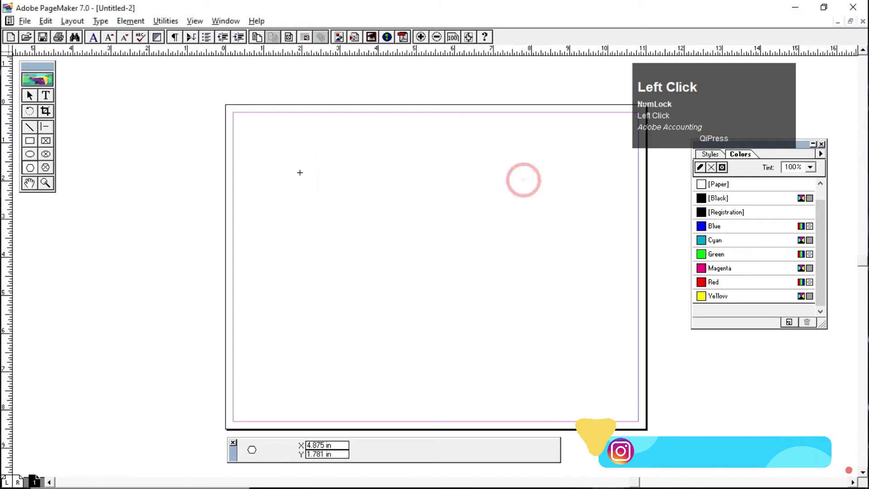
Set the polygon to 22 sides with a star inset of 29% in the Polygon Settings.
left_click(137, 26)
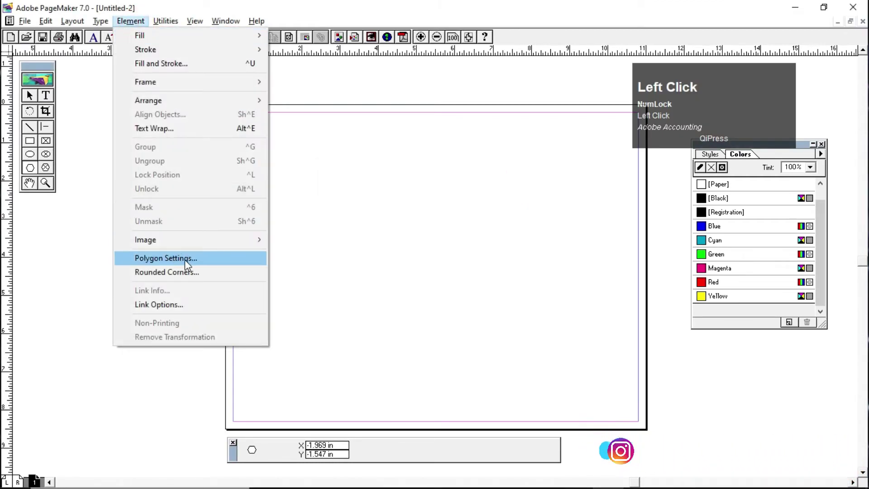
left_click(29, 171)
double_click(29, 168)
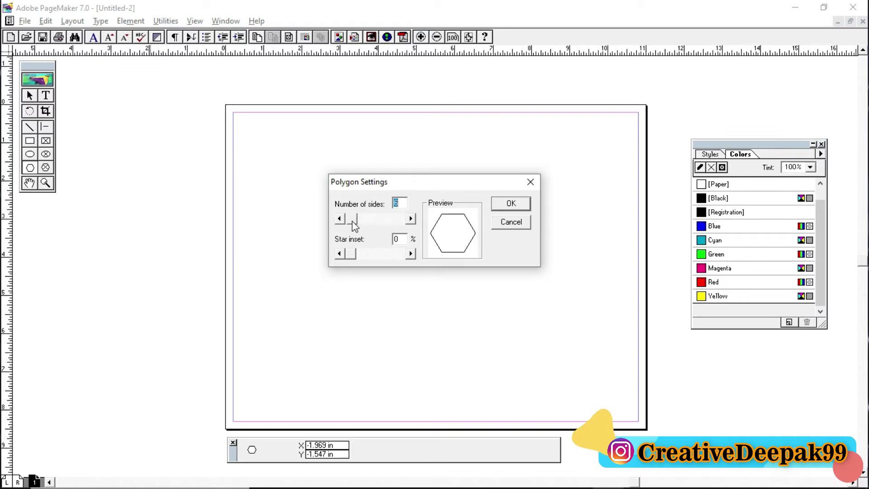
left_click_drag(354, 224, 361, 254)
left_click_drag(361, 224, 362, 221)
mouse_move(363, 255)
left_mouse_down()
mouse_move(374, 259)
mouse_move(367, 258)
left_mouse_up()
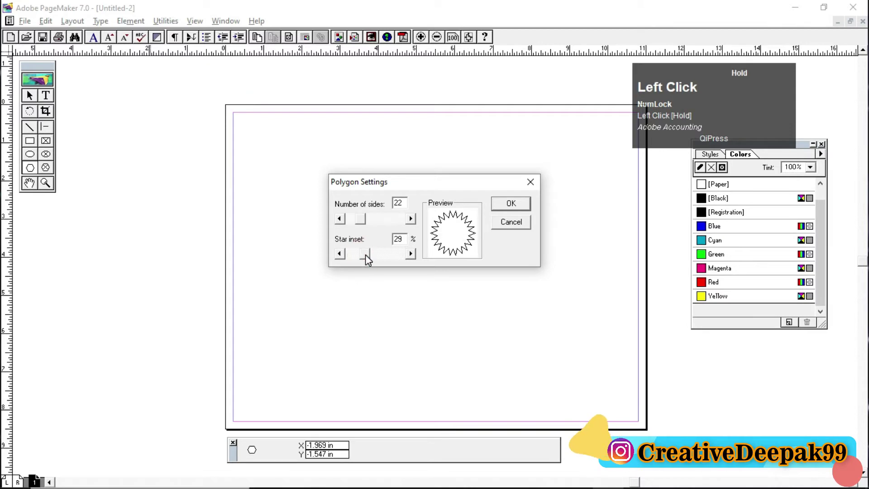
left_click(509, 204)
Draw a large star in the middle of the page and two overlapping smaller stars across the page's left edge.
left_click_drag(324, 146, 546, 323)
left_click_drag(129, 159, 280, 271)
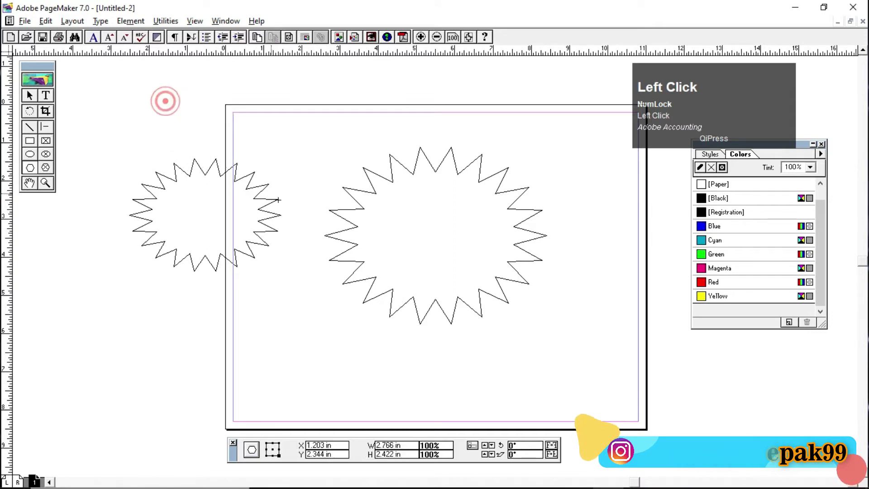
left_click_drag(166, 101, 296, 229)
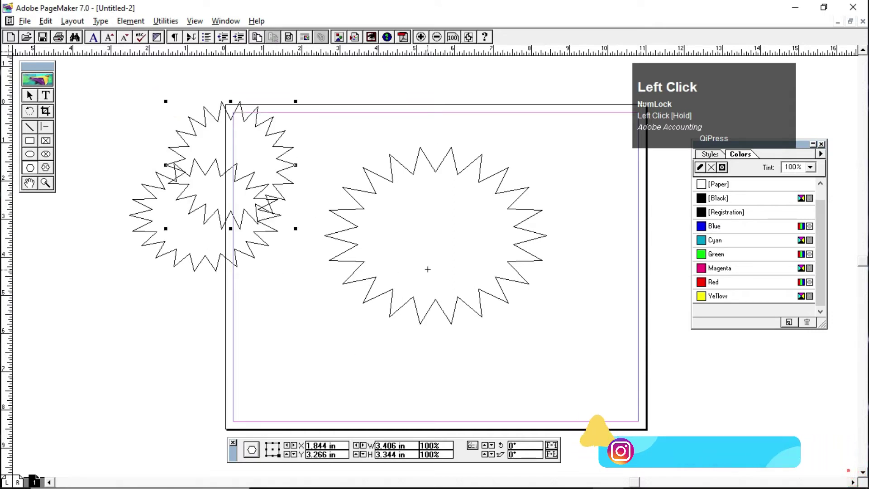
Set the star inset to 56% and draw two sharper stars, about 2.3 by 2.0 in and 5.9 by 5.8 in.
double_click(31, 169)
left_click_drag(364, 254, 373, 259)
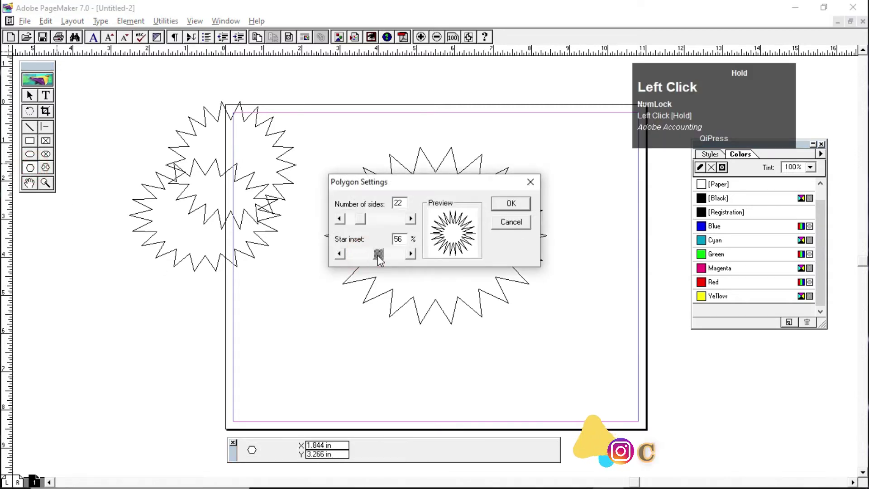
left_click(509, 202)
left_click_drag(413, 210, 501, 291)
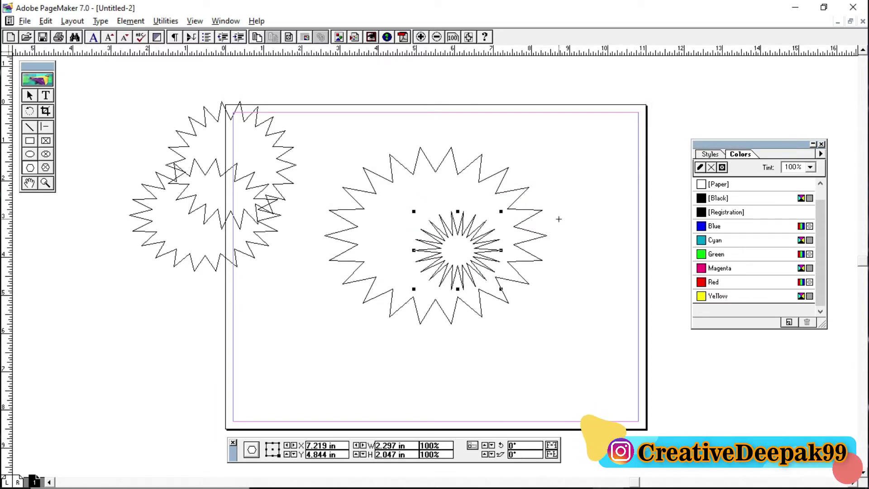
left_click_drag(538, 153, 763, 374)
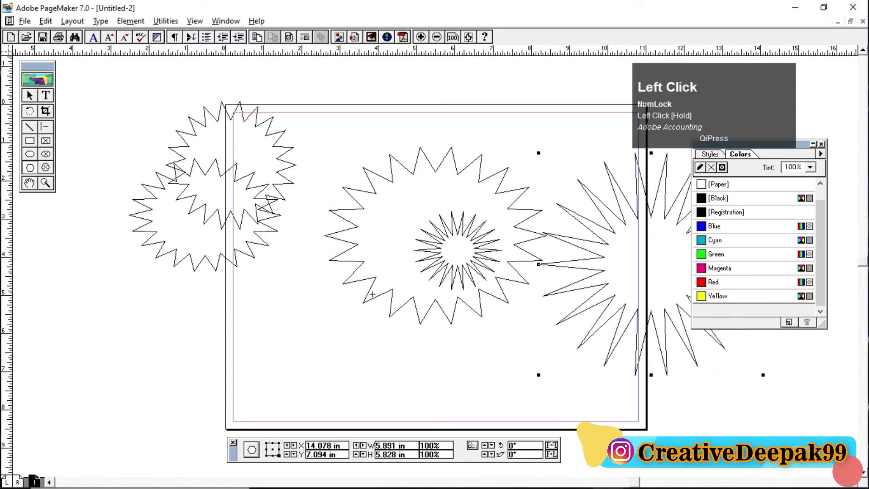
Change the selected large star to 36 sides with a 14% inset, and draw another star about 4.5 by 4.4 in below.
left_click(135, 21)
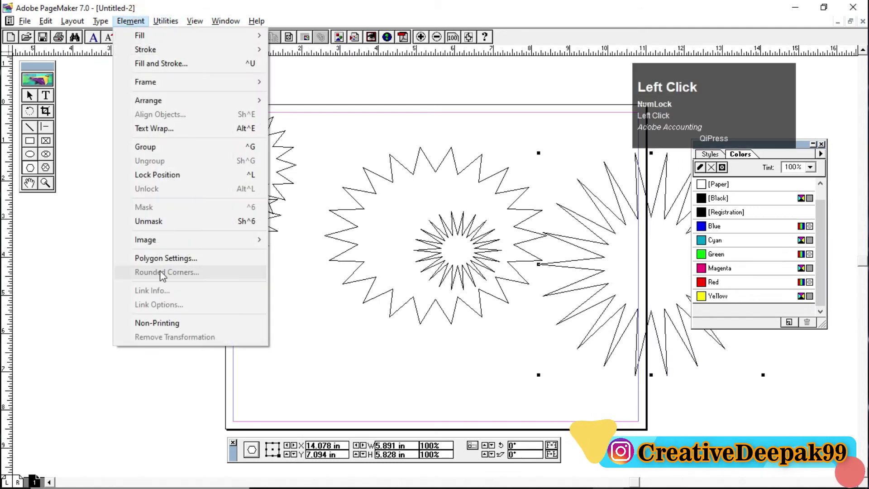
left_click(173, 258)
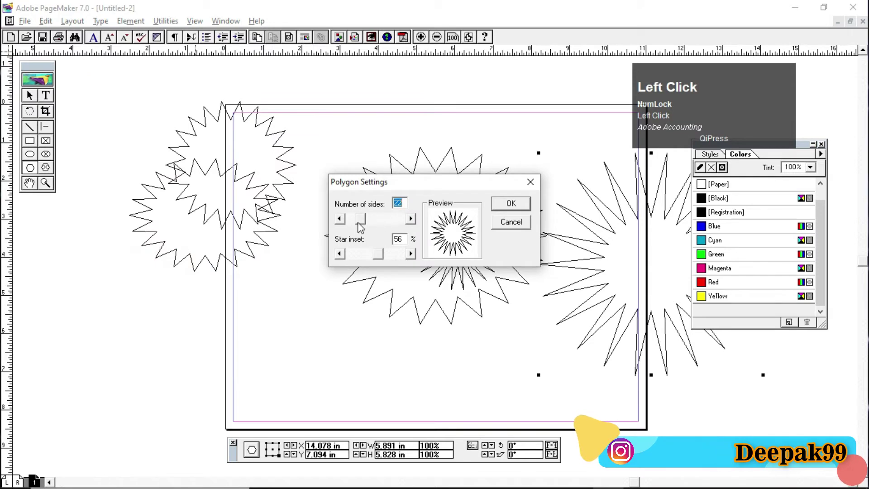
left_click_drag(360, 219, 367, 219)
left_click(378, 254)
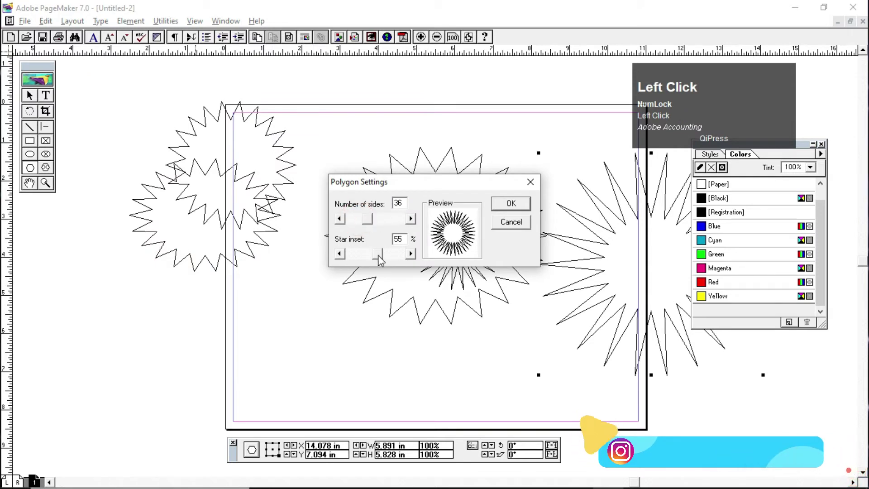
left_click_drag(379, 256, 362, 257)
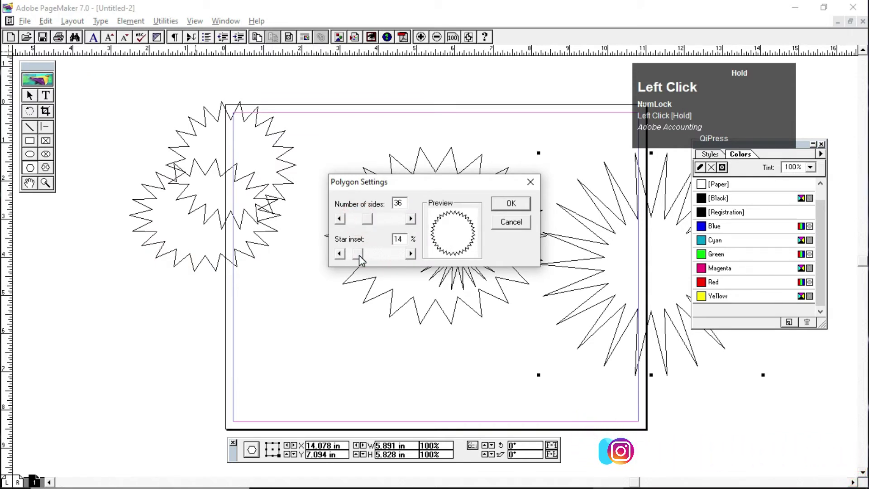
left_click(511, 203)
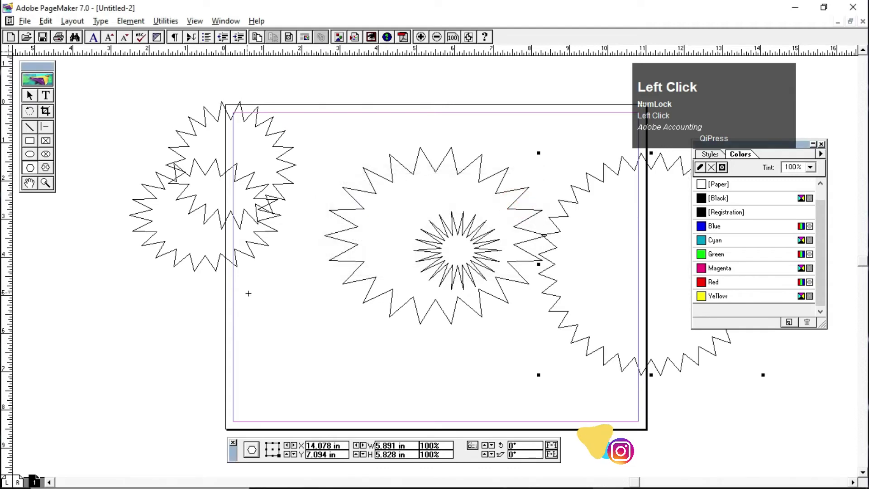
left_click_drag(252, 292, 426, 461)
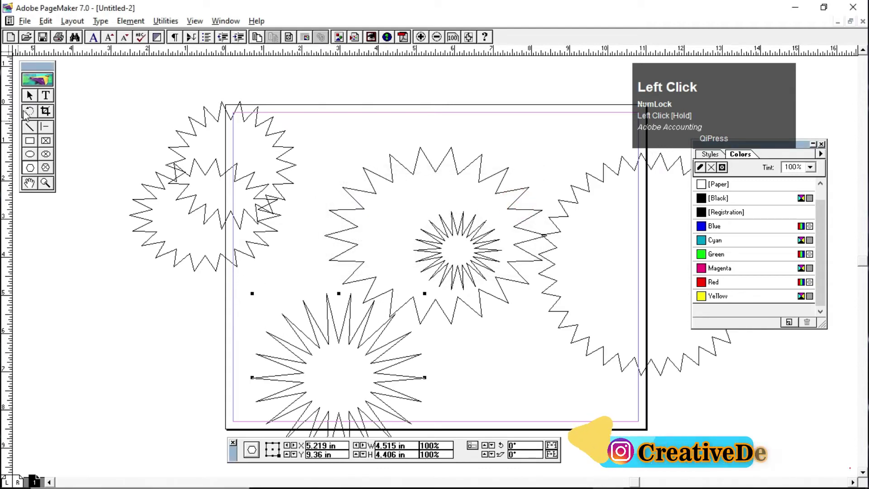
Select all the star polygons and delete them.
left_click(29, 96)
left_click(324, 355)
mouse_move(319, 342)
left_mouse_down()
mouse_move(267, 300)
mouse_move(321, 345)
left_mouse_up()
key("ctrl+a")
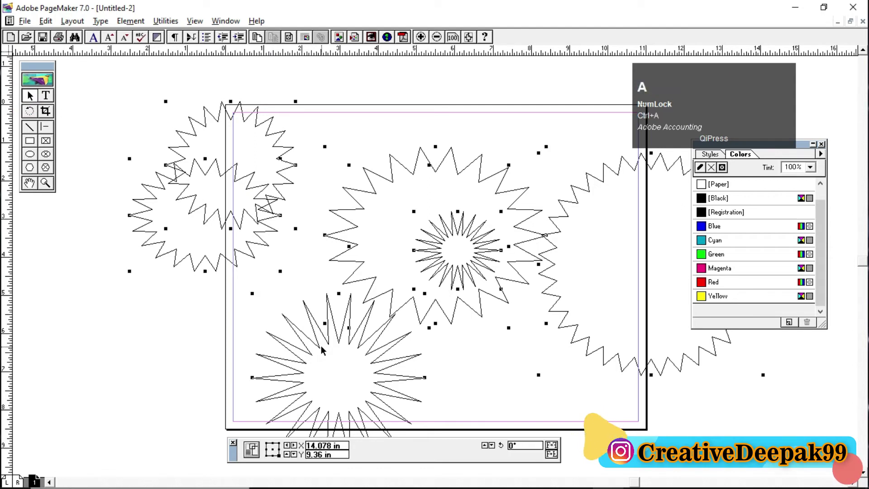
key("Delete")
Set the star inset to 19% and draw a 22-sided star about 5.9 by 5.7 in on the page.
left_click(131, 21)
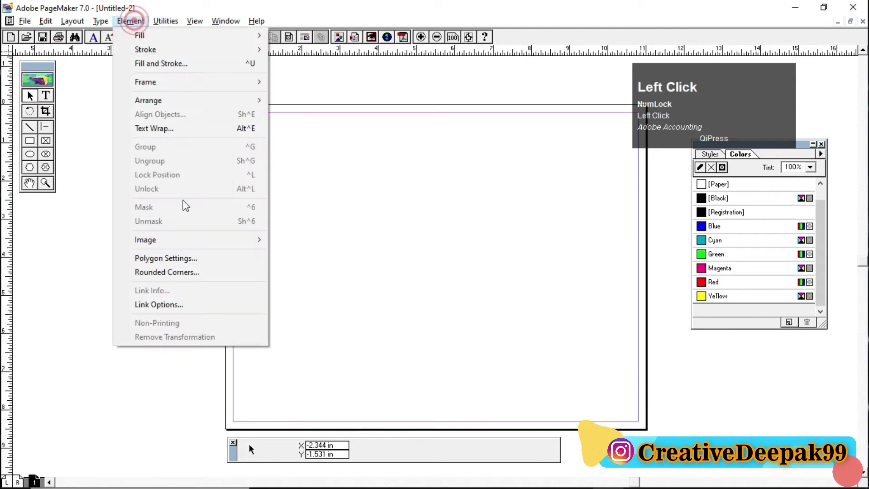
left_click(195, 263)
left_click_drag(377, 252, 360, 254)
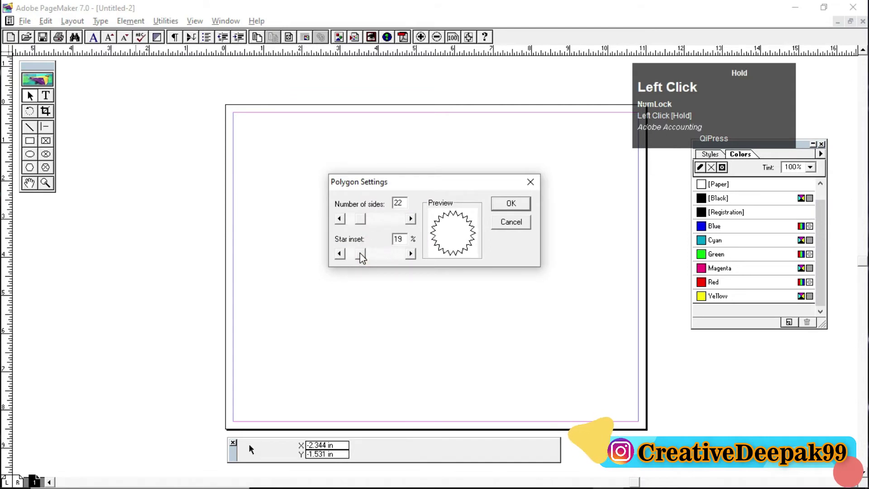
left_click(514, 205)
left_click(30, 168)
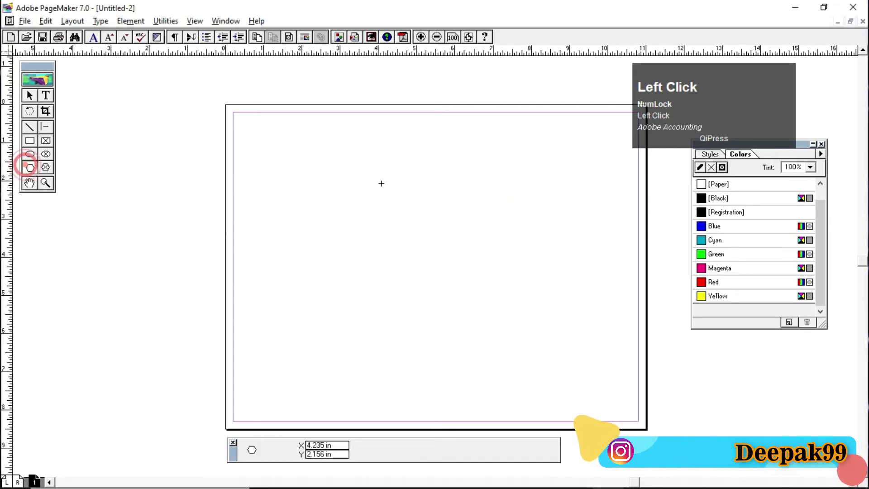
left_click_drag(358, 176, 581, 395)
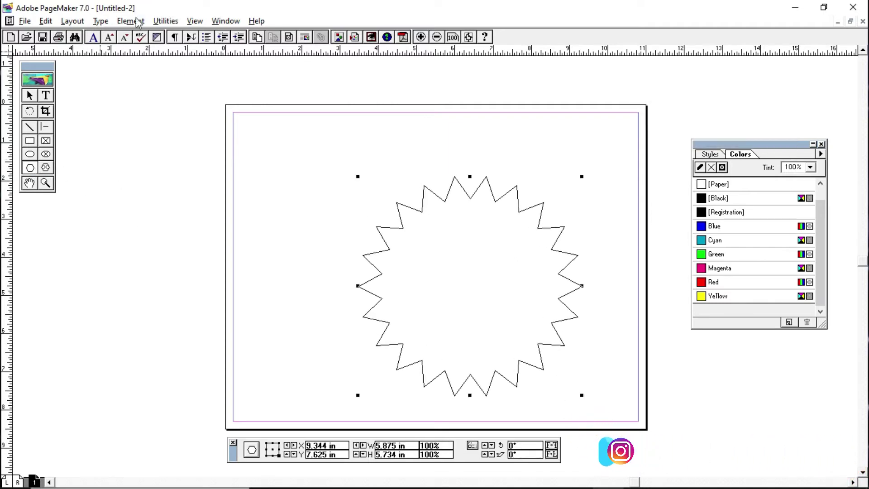
Preview 37 sides with a 17% star inset in the Polygon Settings and cancel without applying.
double_click(30, 168)
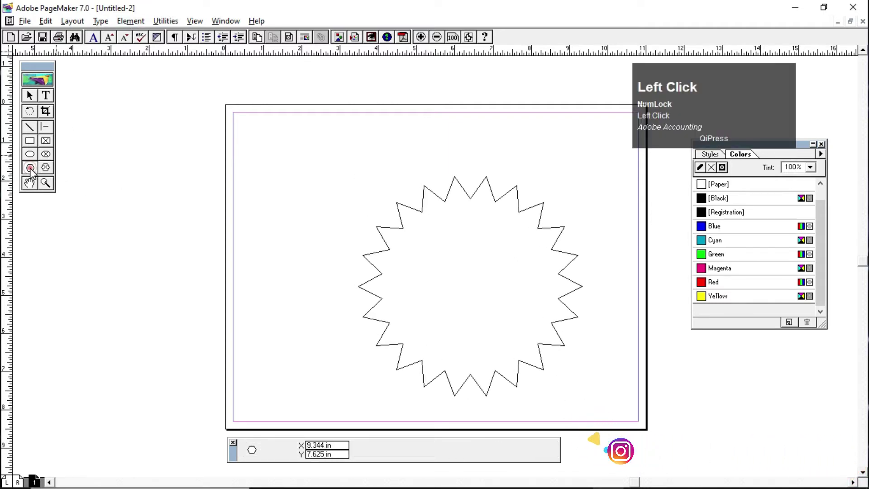
left_click(510, 221)
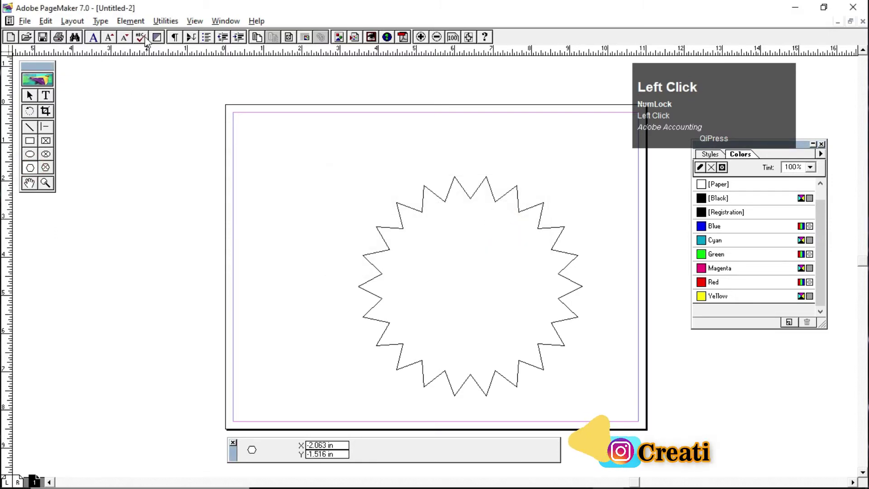
left_click(130, 21)
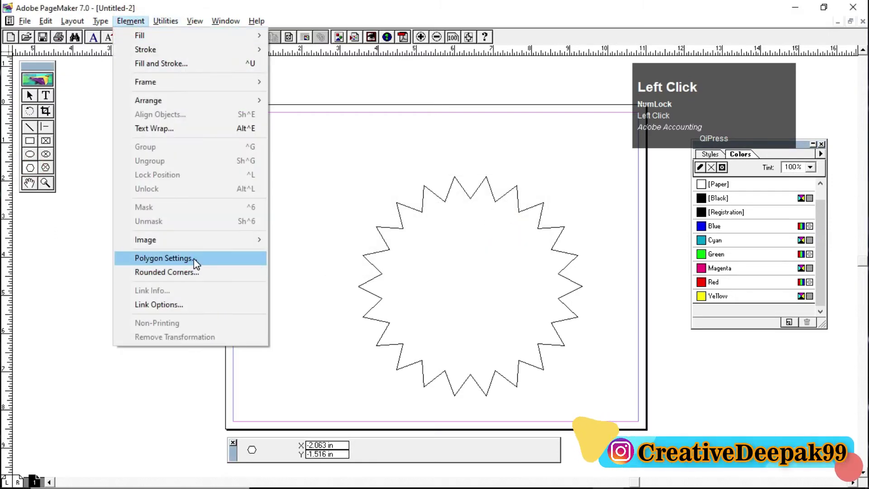
left_click(193, 258)
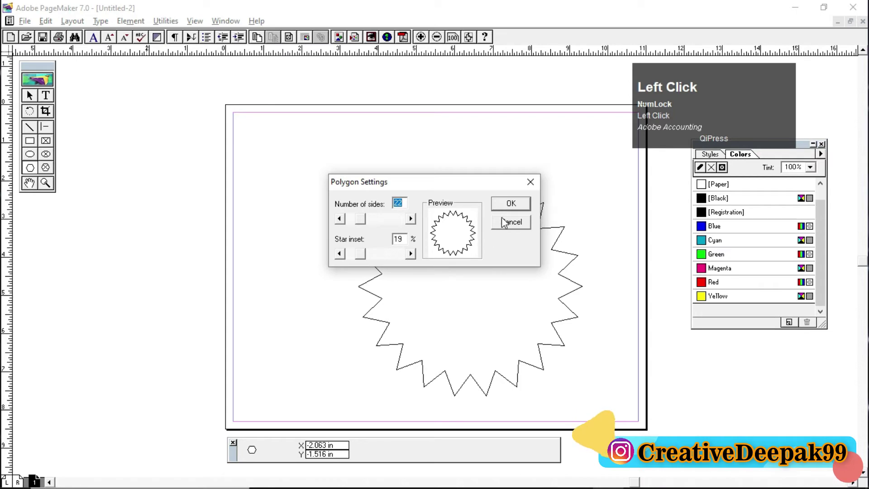
left_click_drag(362, 219, 362, 254)
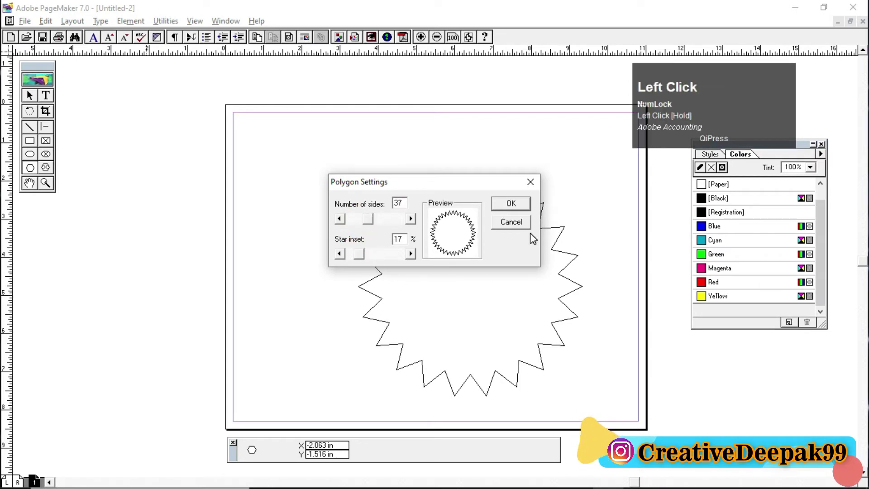
left_click(511, 221)
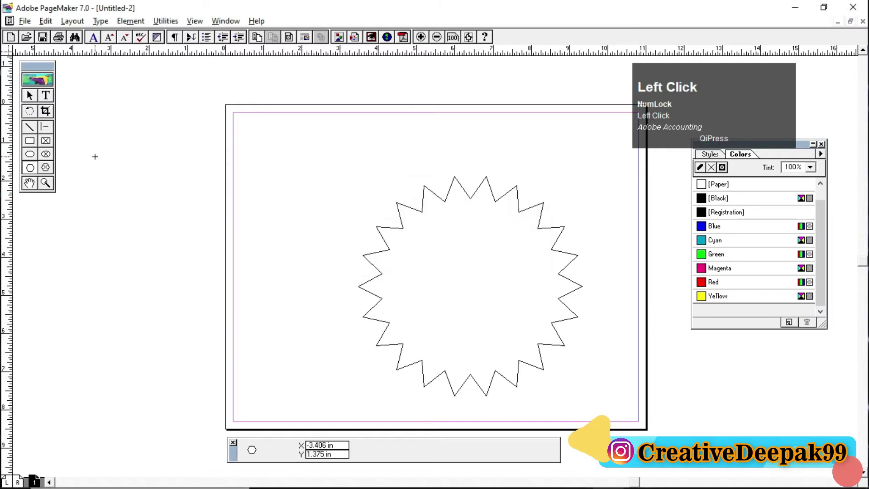
Select the star on the page and delete it.
left_click(30, 95)
left_click(424, 210)
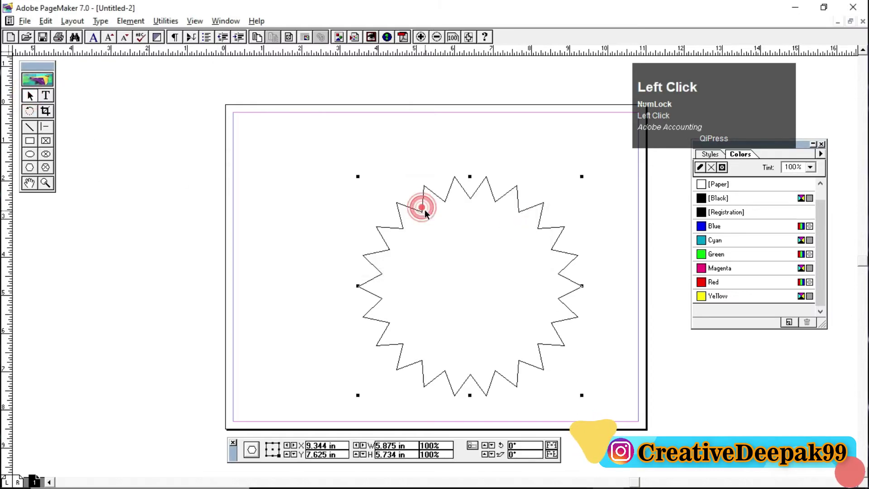
key("Delete")
left_click(130, 21)
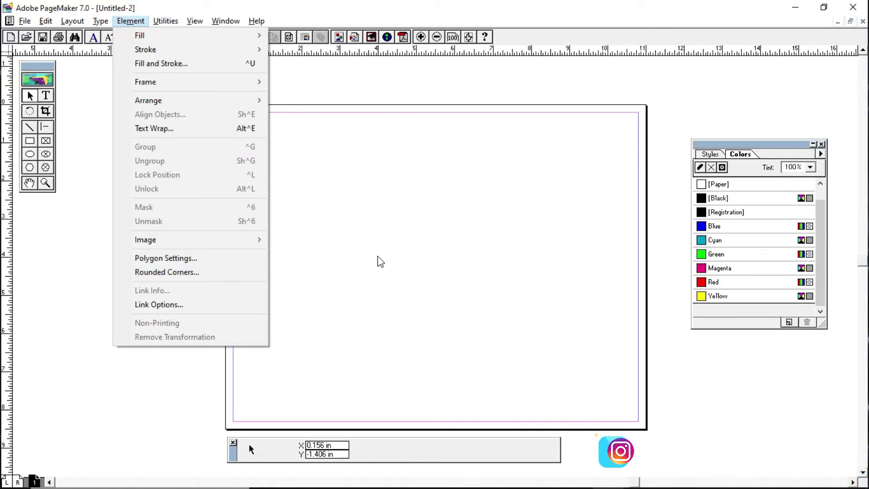
left_click(378, 226)
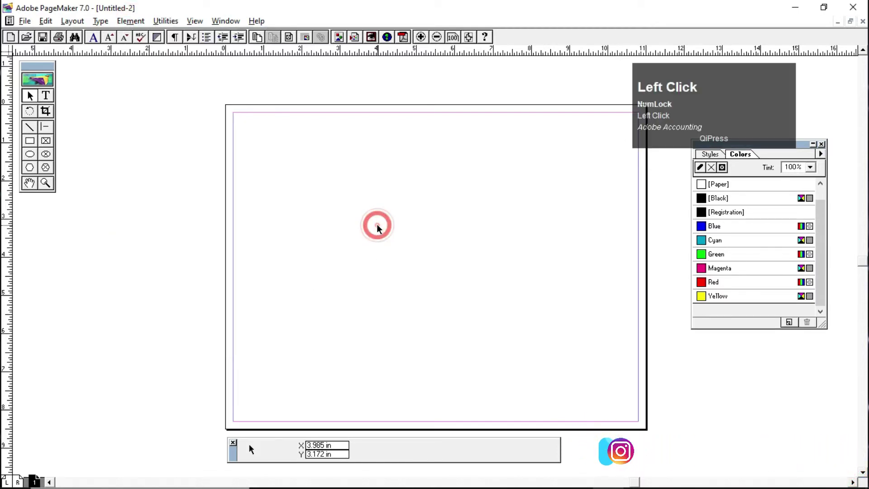
Draw two overlapping rectangles, about 5.8 by 3.5 in and 5.6 by 3.7 in, and deselect them.
left_click(30, 141)
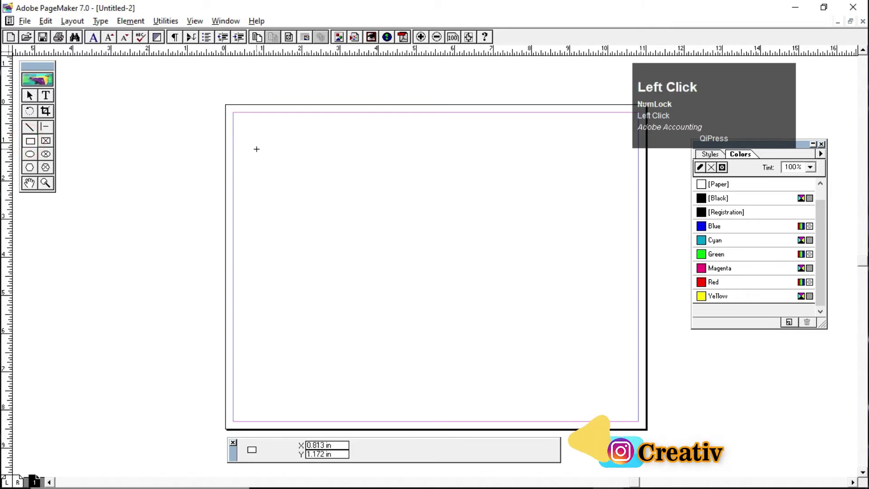
left_click_drag(257, 148, 478, 282)
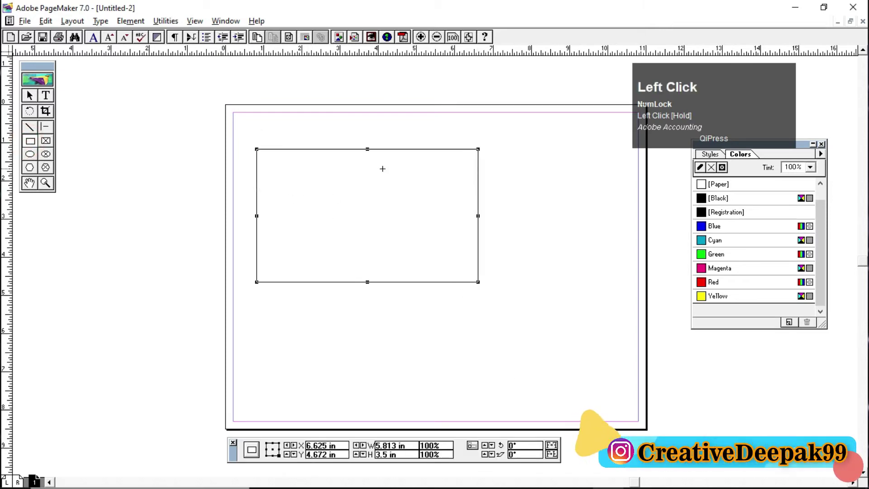
left_click_drag(516, 314, 301, 173)
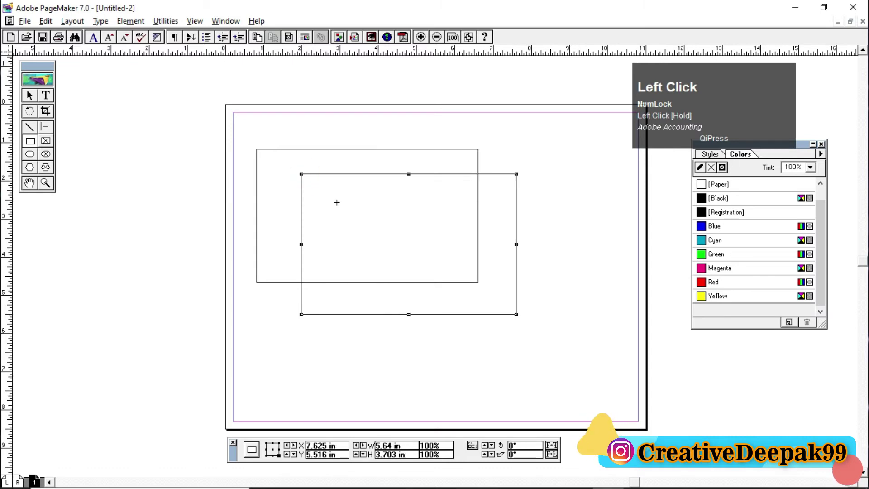
left_click(306, 162)
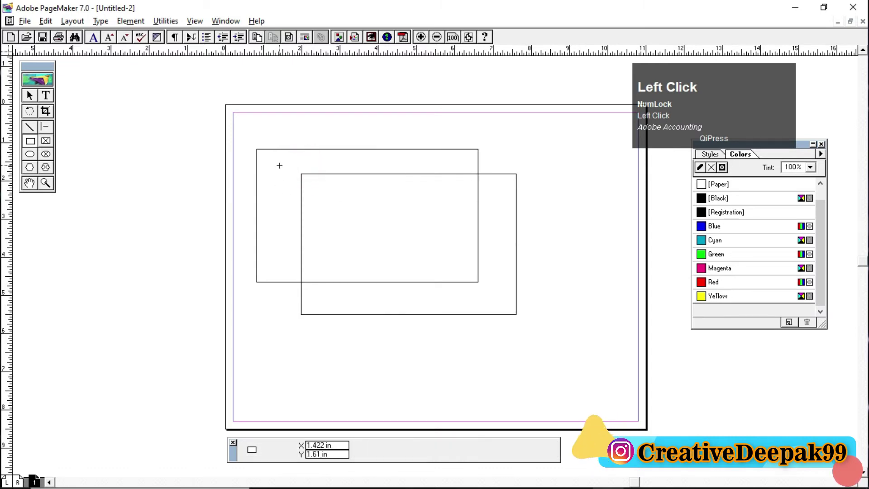
Frame both rectangles with a red on-screen annotation box to examine their square corners.
key("ctrl+w")
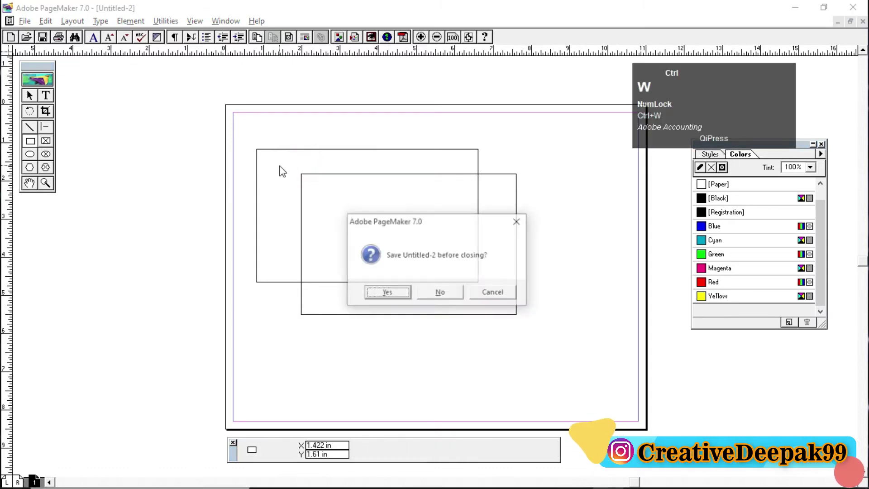
key("Escape")
key("ctrl+2")
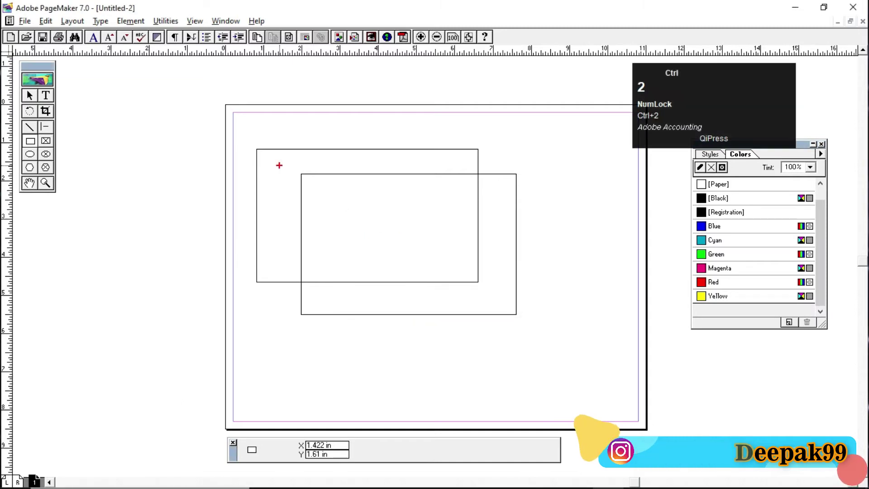
left_click_drag(240, 132, 551, 332)
scroll(380, 234, "up", 1)
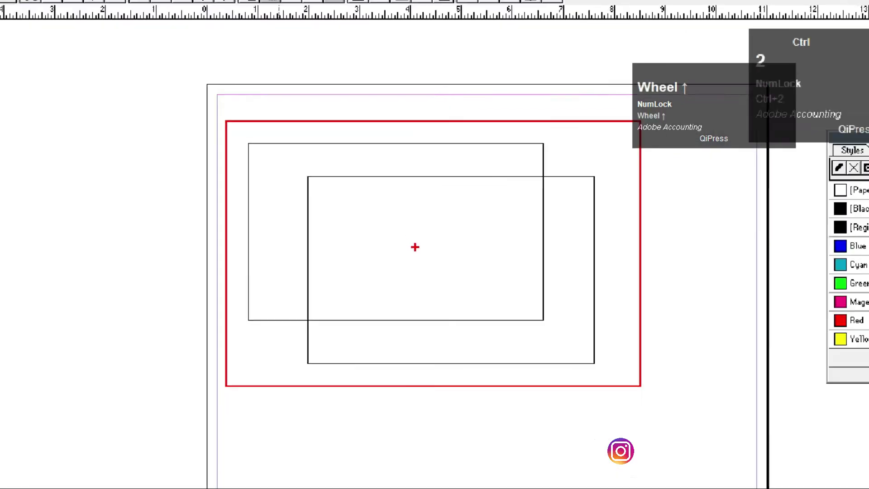
Mark the upper-left corner of each overlapping rectangle with a red annotation box to examine its square shape.
left_click_drag(296, 161, 357, 216)
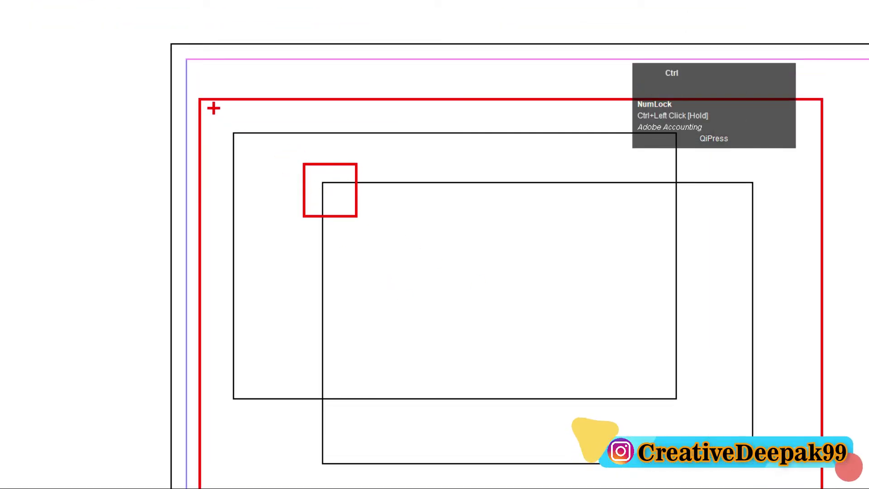
left_click_drag(213, 107, 267, 159)
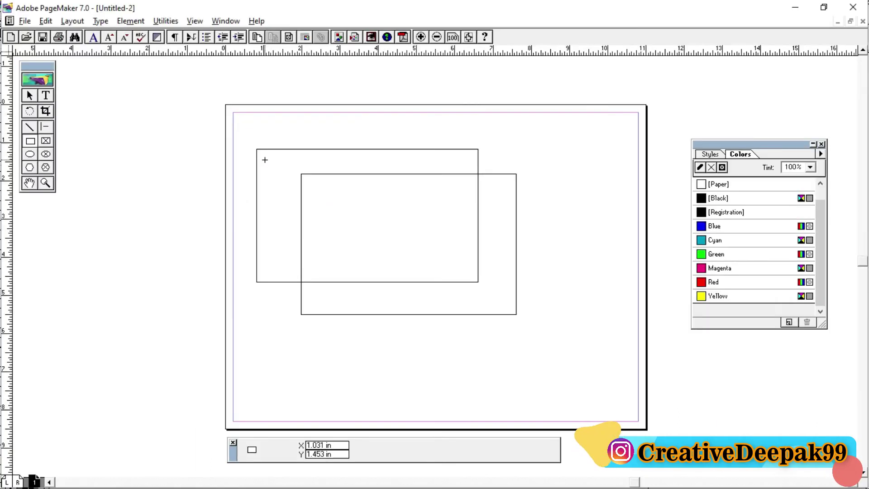
Select both overlapping rectangles and delete them from the page.
left_click(29, 95)
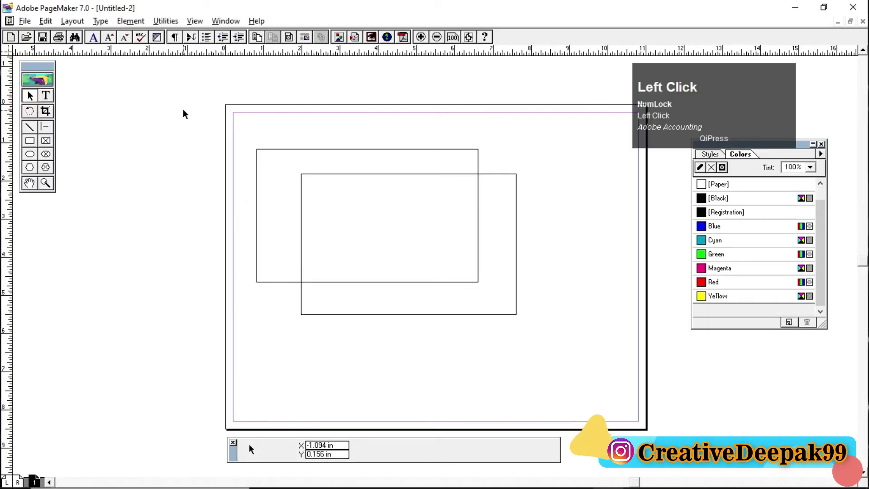
left_click_drag(183, 110, 628, 351)
key("Delete")
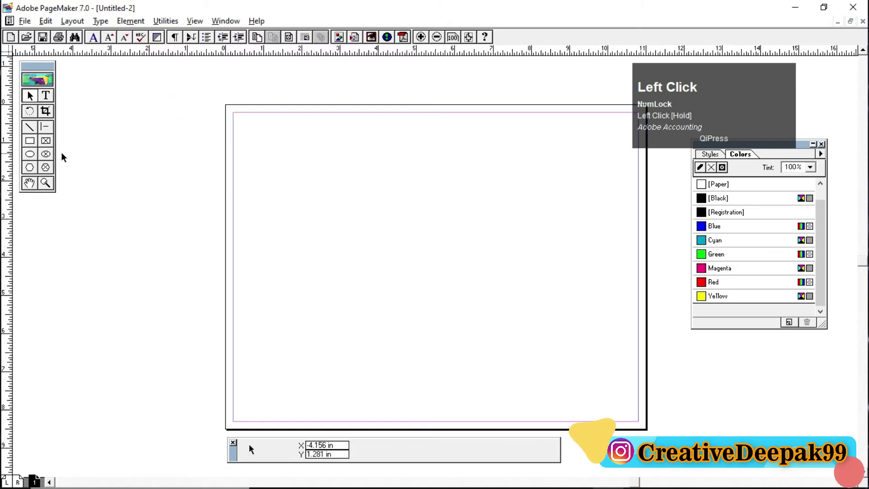
Draw a rectangle about 2.3 by 1.8 in near the page's upper-left corner and deselect it.
left_click(30, 141)
left_click_drag(267, 161, 356, 232)
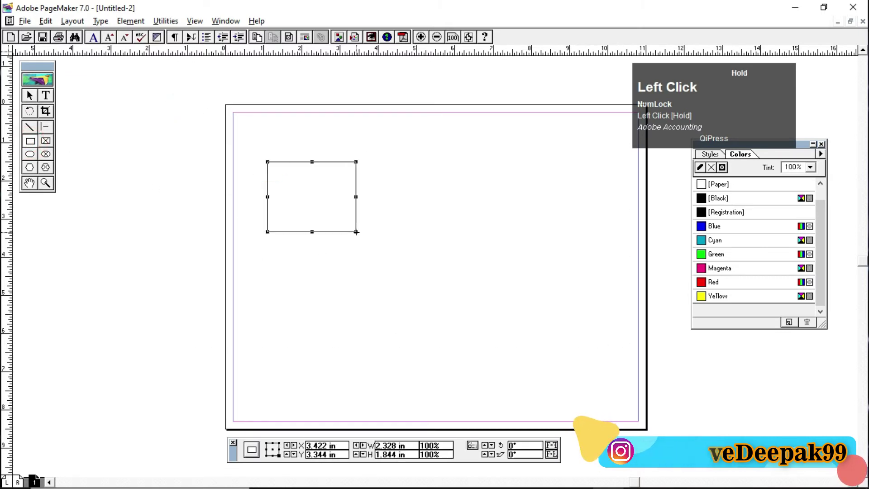
left_click(250, 171)
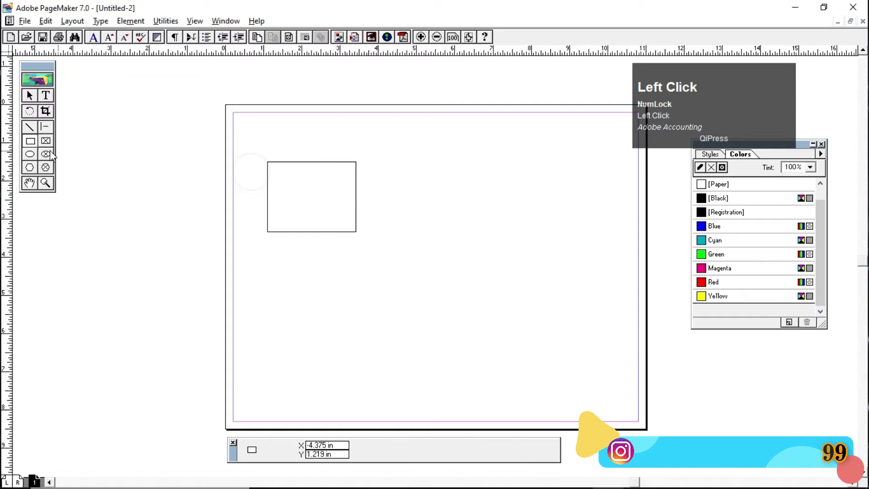
Open the Rounded Corners settings from the Rectangle tool, frame the dialog and its title with red annotations, and close it unchanged.
double_click(29, 142)
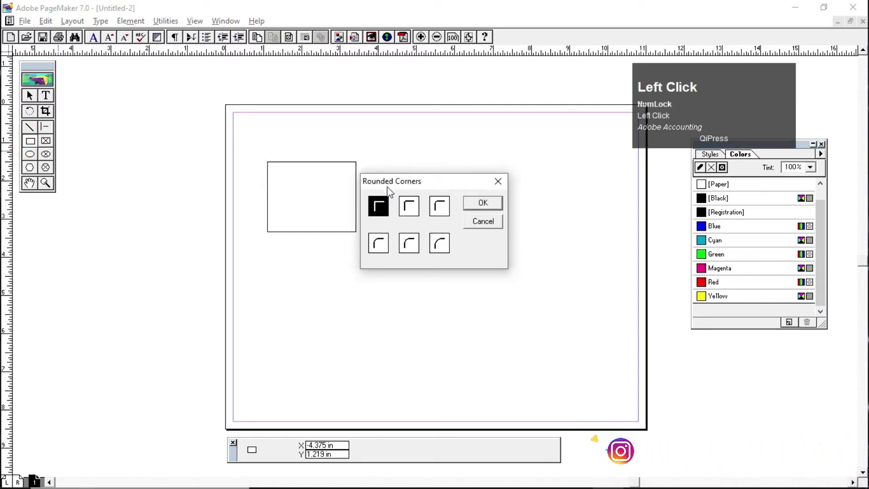
key("ctrl+2")
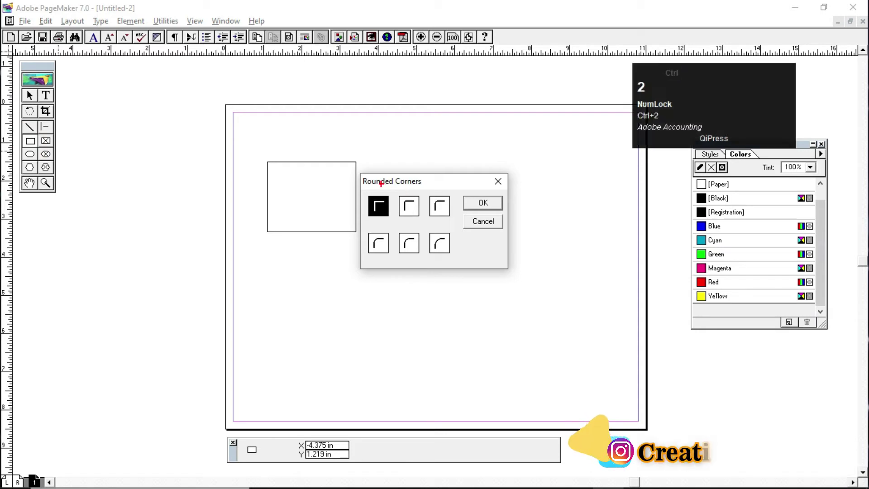
mouse_move(360, 167)
left_mouse_down()
mouse_move(387, 224)
mouse_move(508, 272)
left_mouse_up()
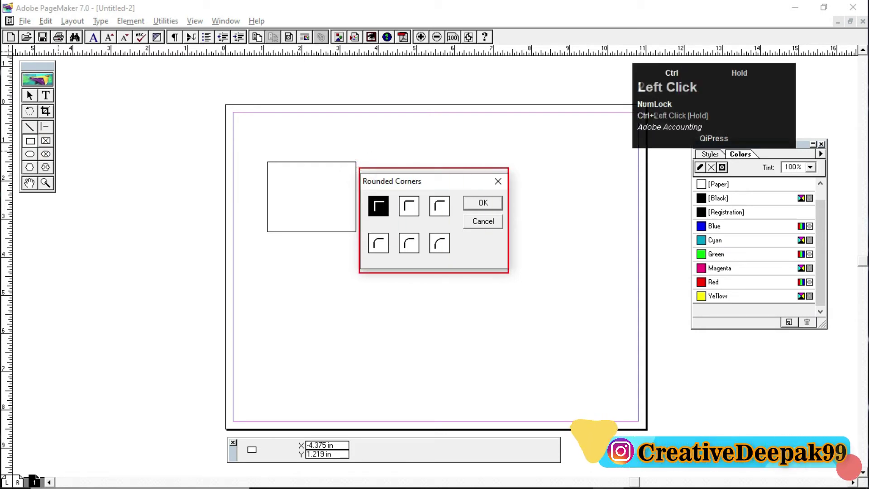
scroll(431, 229, "up", 2)
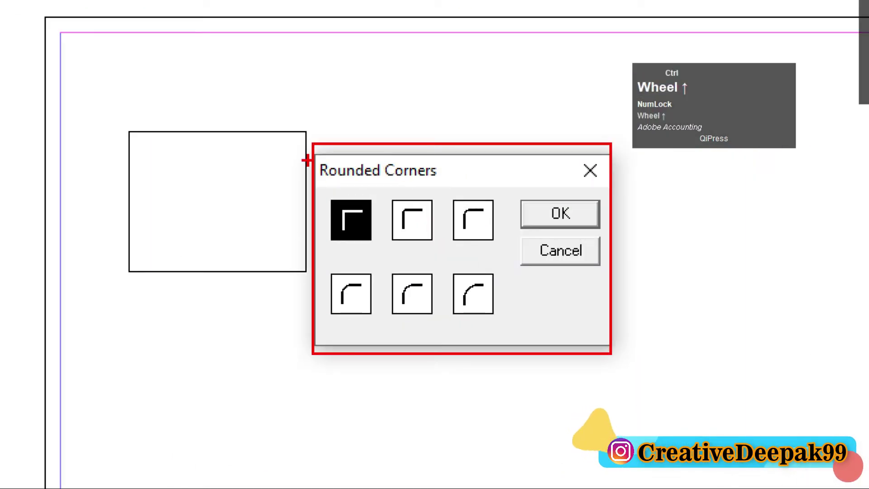
left_click_drag(307, 161, 447, 185)
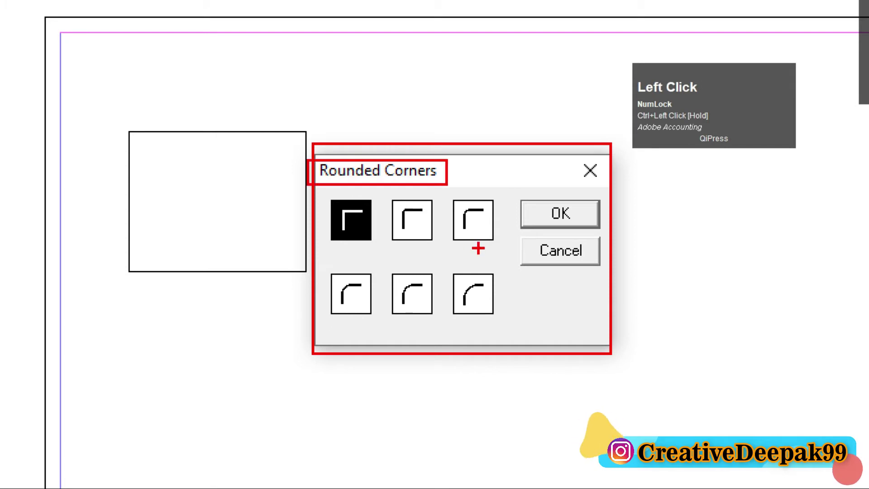
key("ctrl+2")
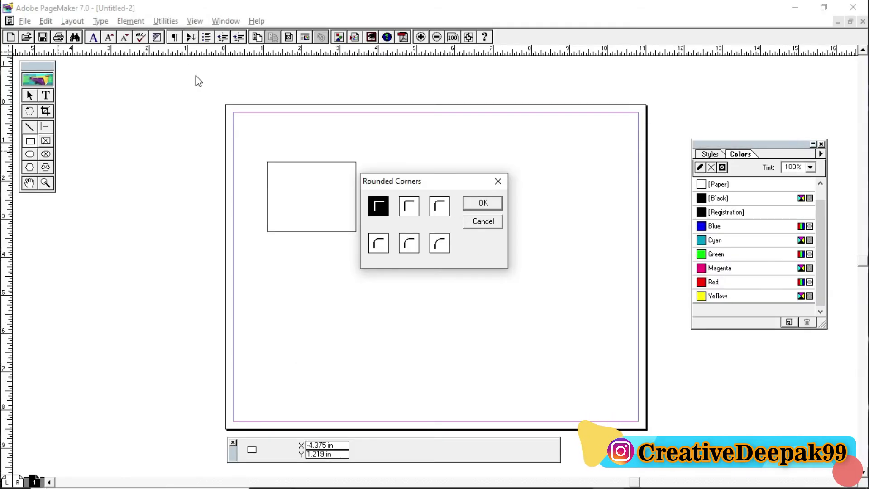
left_click(498, 182)
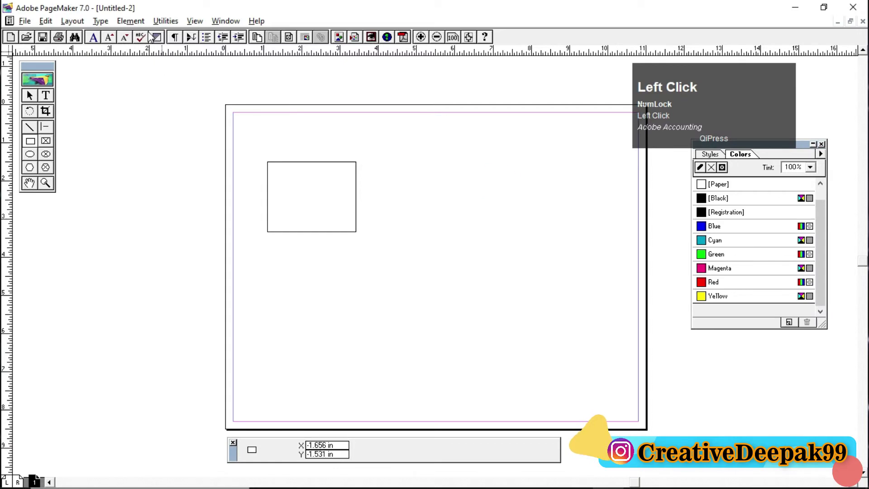
Reopen the Rounded Corners settings through the Element commands and mark the dialog, its title and the corner styles with red annotations.
left_click(131, 20)
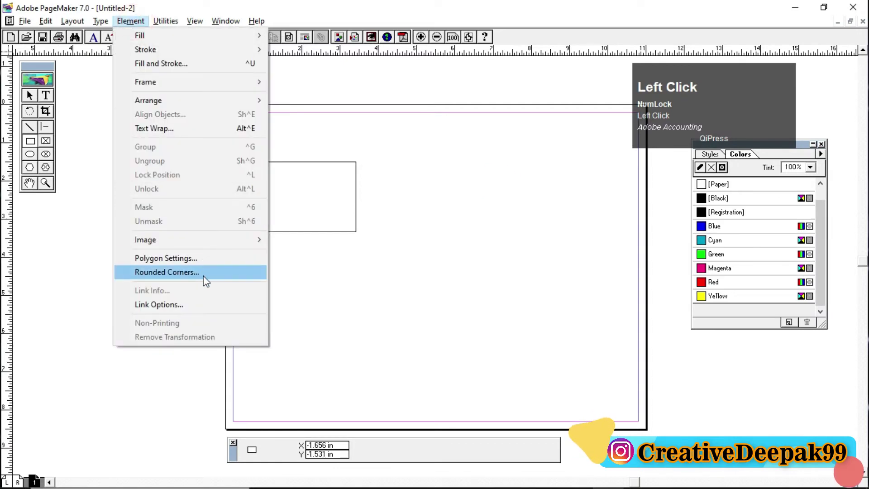
left_click(185, 272)
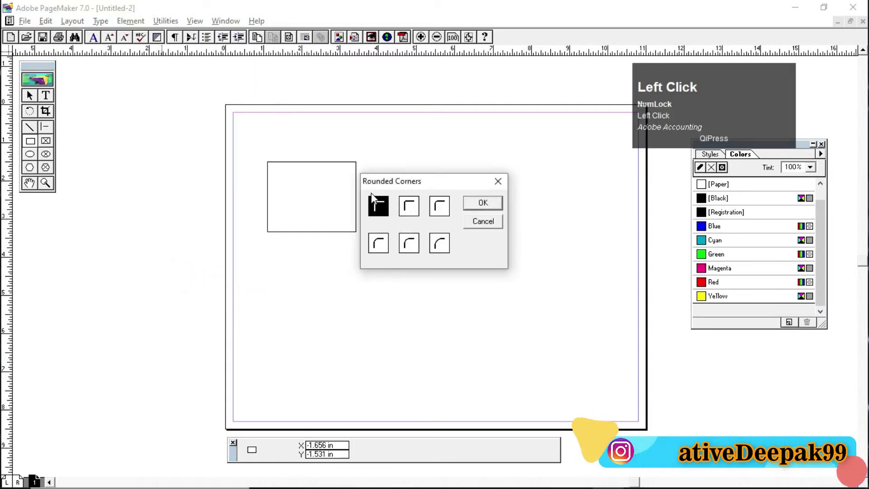
key("ctrl+2")
mouse_move(355, 167)
left_mouse_down()
mouse_move(530, 266)
mouse_move(515, 276)
left_mouse_up()
scroll(421, 233, "up", 2)
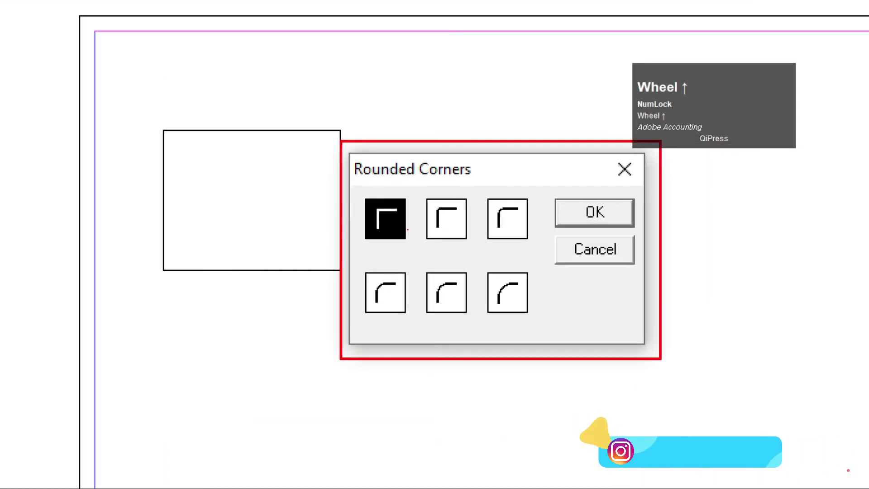
scroll(483, 253, "up", 2)
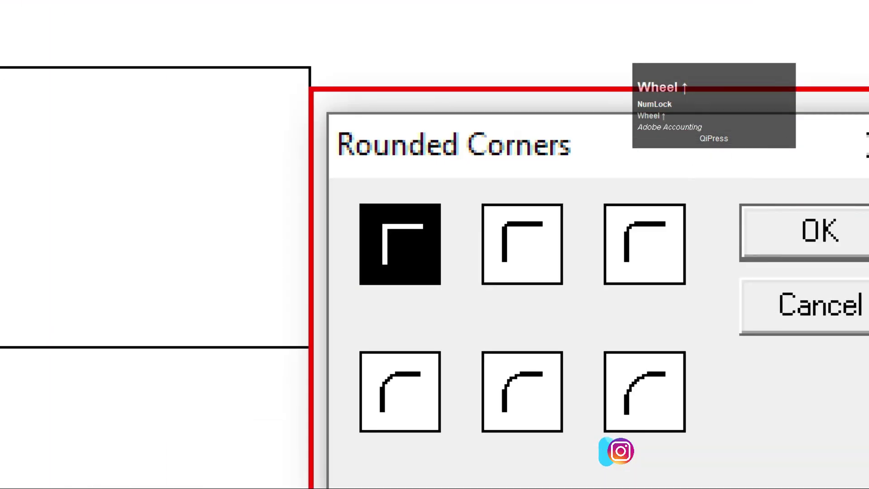
scroll(369, 192, "down", 2)
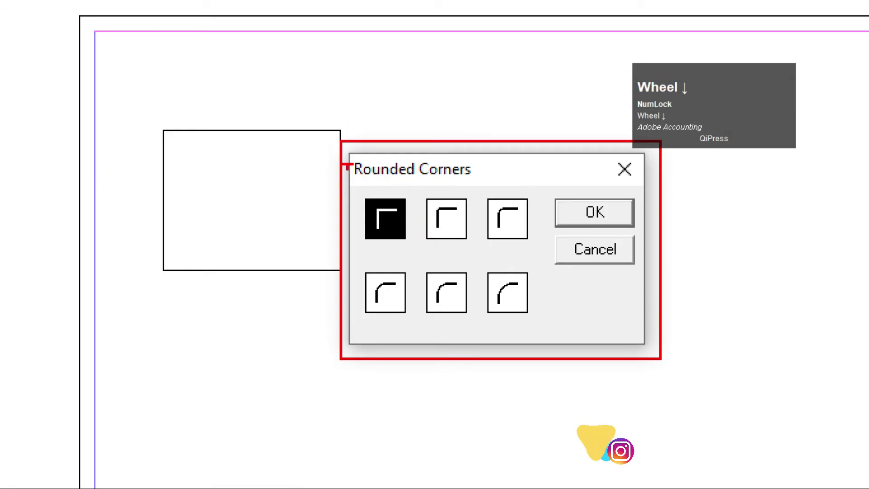
left_click_drag(345, 156, 490, 183)
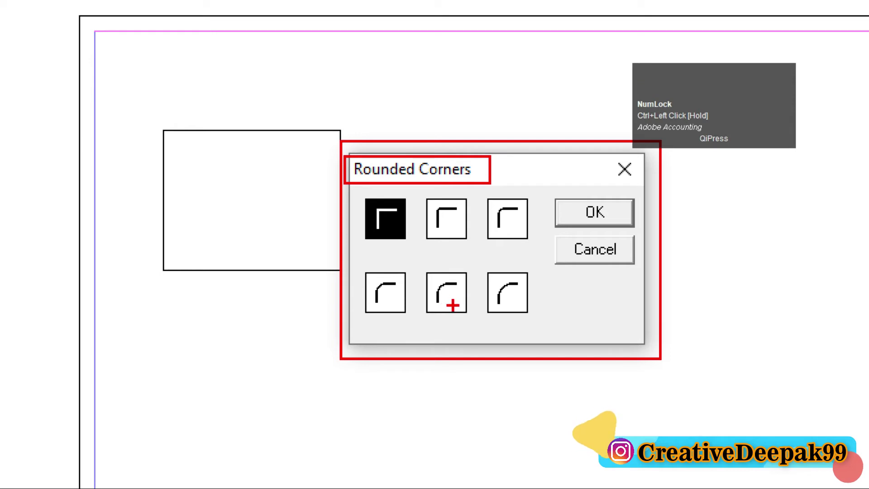
left_click(412, 246)
left_click(442, 246)
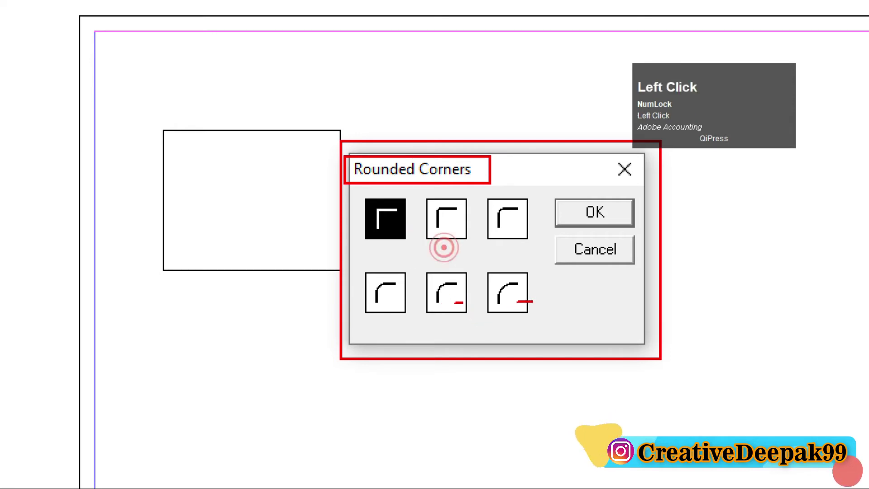
left_click(441, 208)
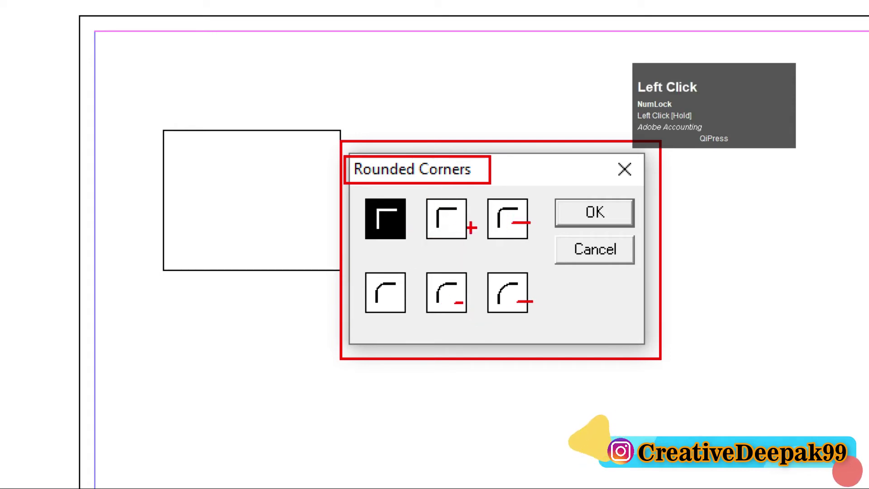
left_click(411, 209)
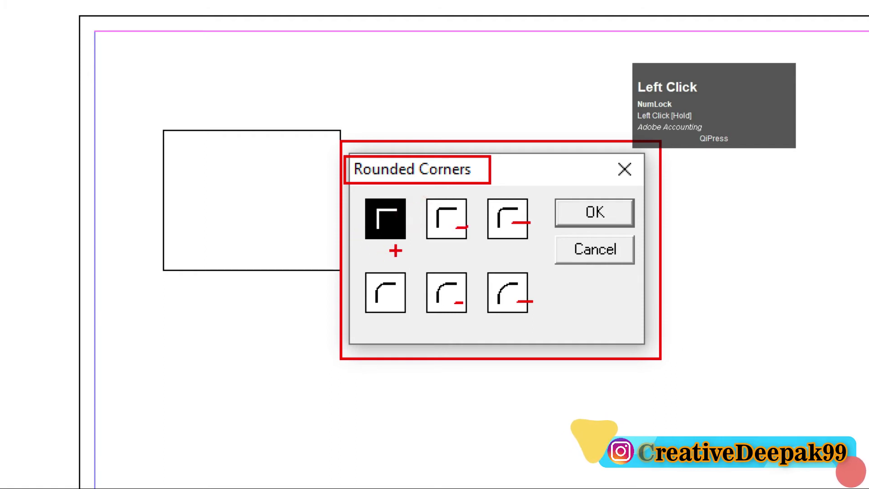
left_click(360, 230)
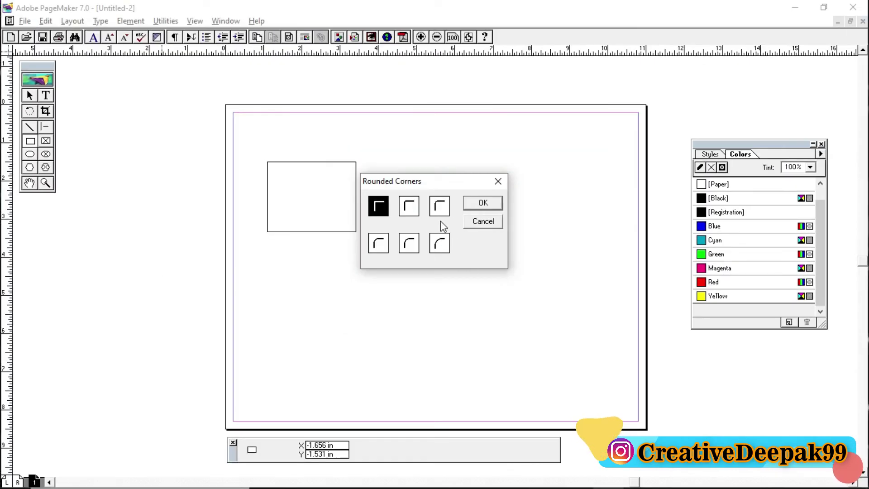
Apply the most rounded corner style and draw a larger rectangle overlapping the square-cornered one, then deselect it.
left_click(440, 207)
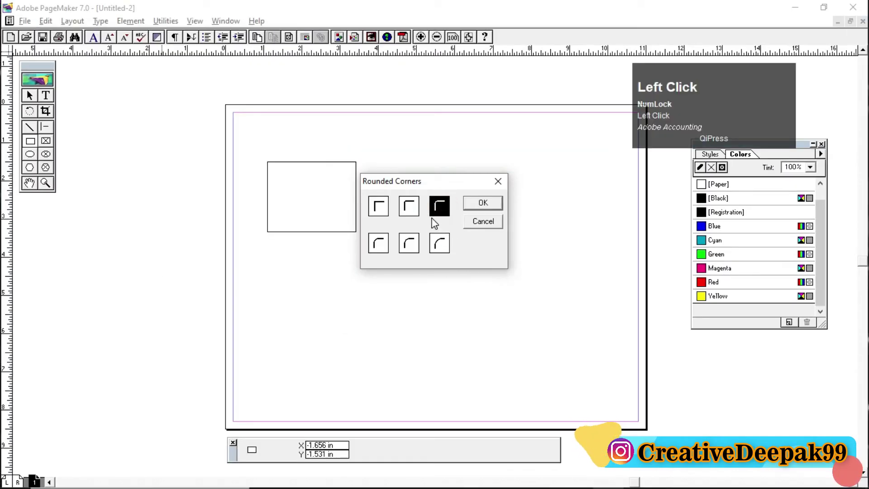
left_click(439, 247)
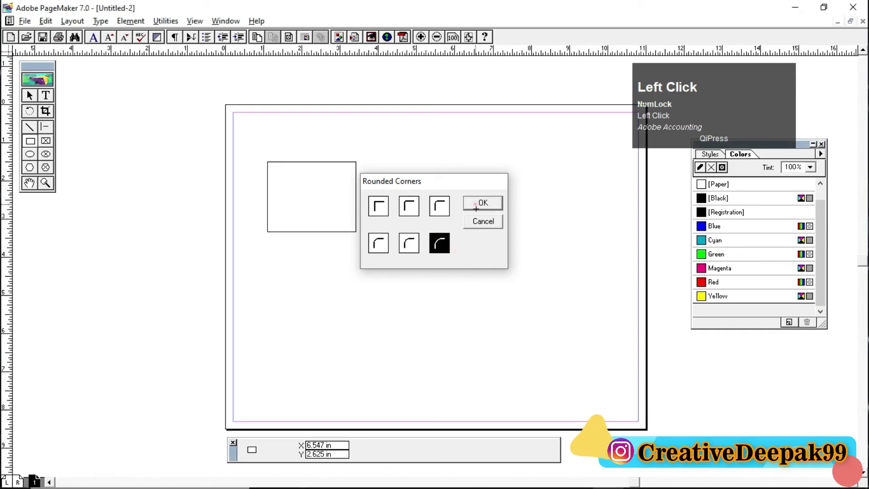
left_click(480, 207)
left_click_drag(284, 181, 414, 278)
left_click(472, 218)
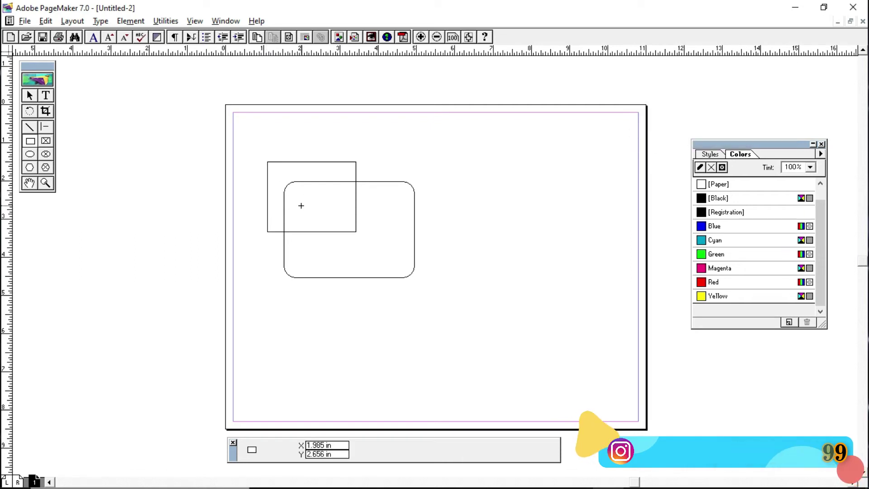
Mark the upper-left corners of the square and rounded rectangles with red annotations to compare their shapes.
key("ctrl+2")
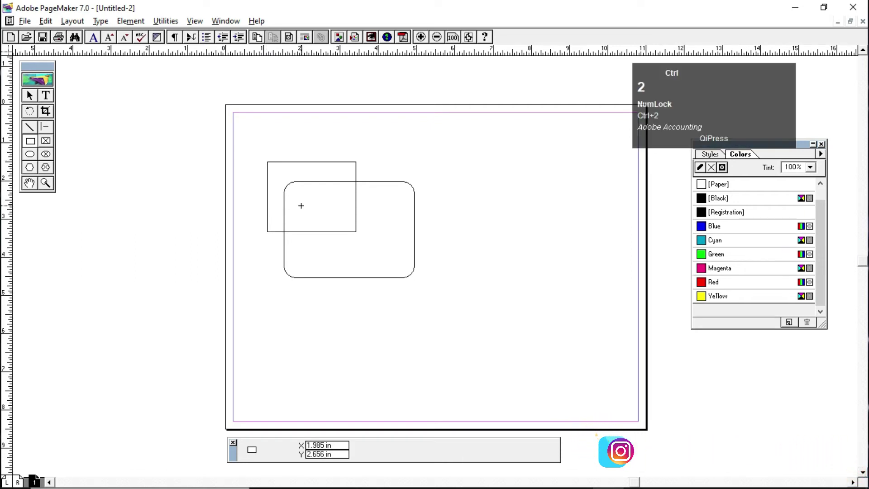
left_click(697, 448)
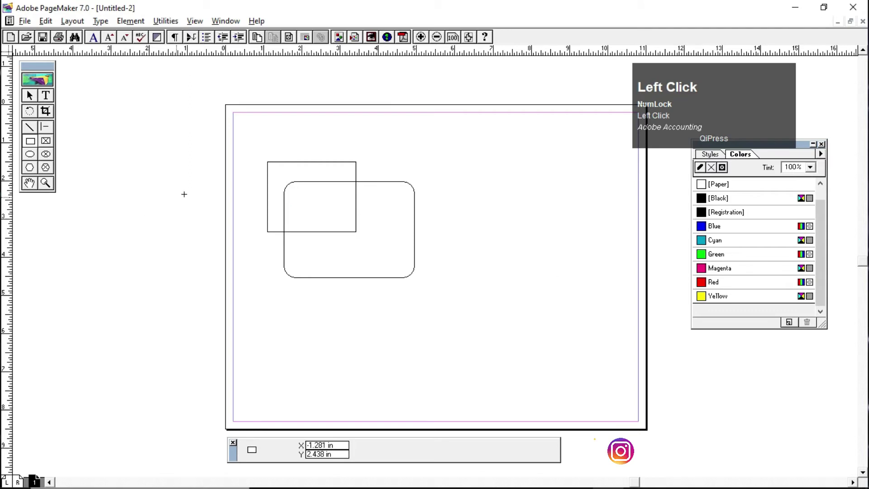
key("ctrl+2")
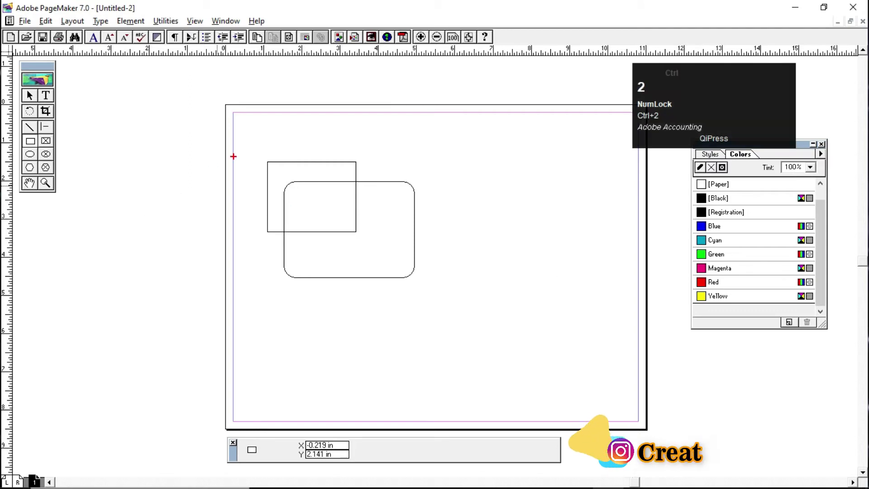
left_click_drag(243, 151, 322, 204)
scroll(281, 188, "up", 2)
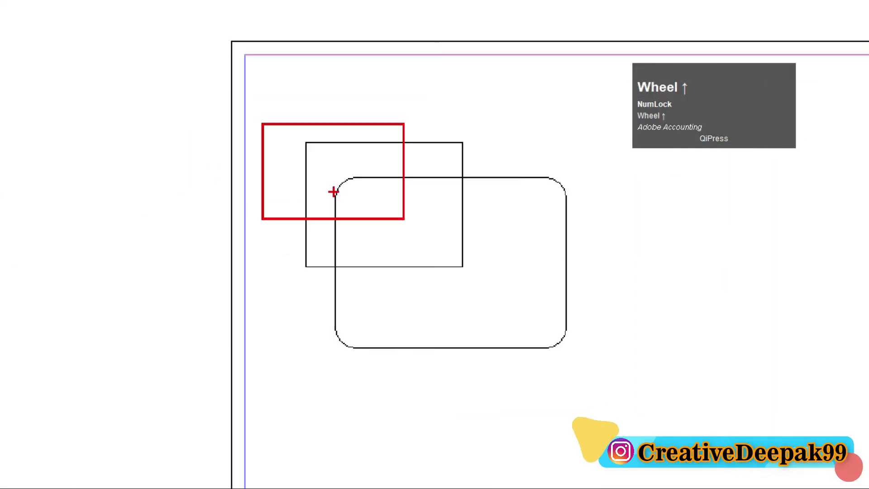
left_click_drag(303, 130, 391, 215)
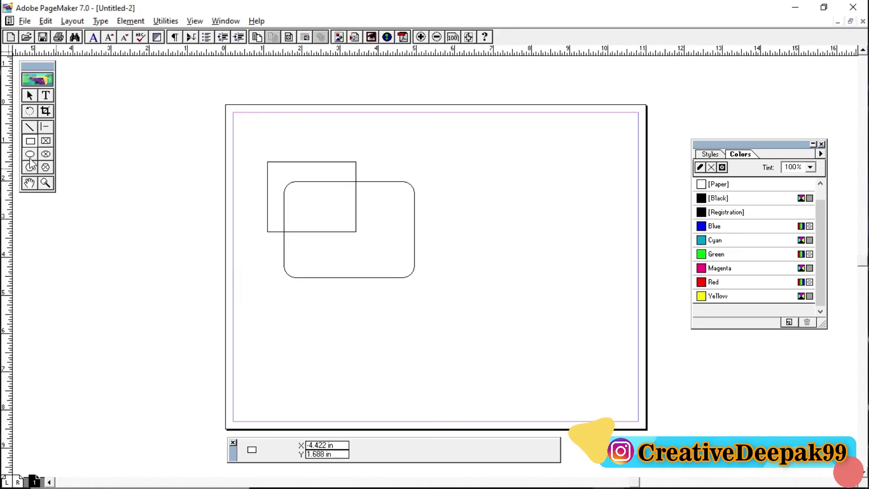
Set the corner style to the third, slightly rounded option and draw a smaller rectangle inside the rounded one.
double_click(30, 143)
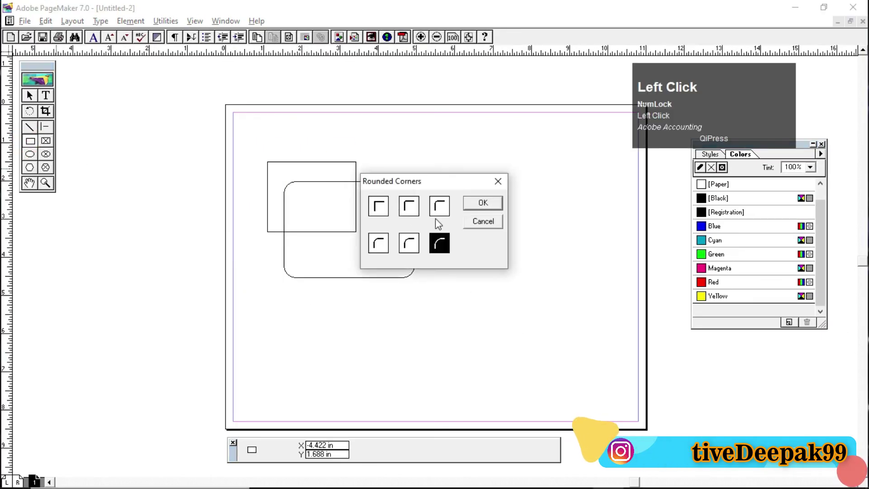
left_click(378, 243)
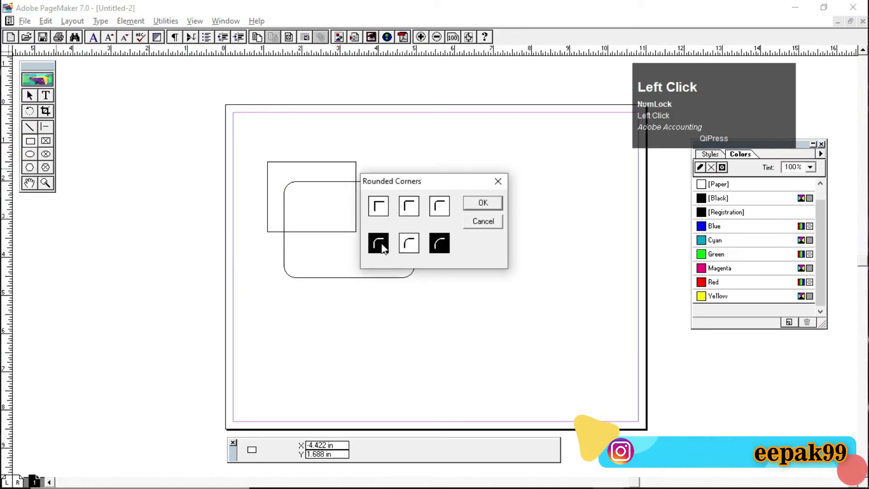
left_click(439, 206)
left_click(482, 202)
left_click_drag(302, 198, 399, 275)
left_click(491, 169)
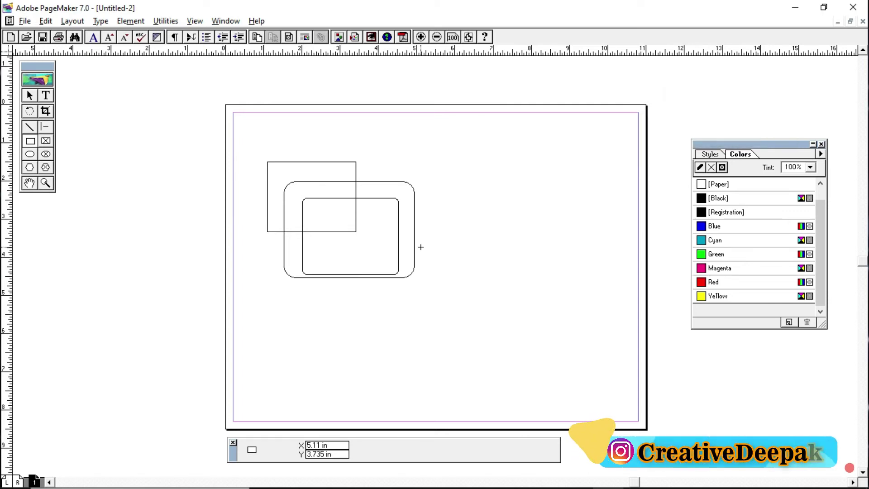
Delete all the rectangles from the page and return to the selection tool.
key("ctrl+a")
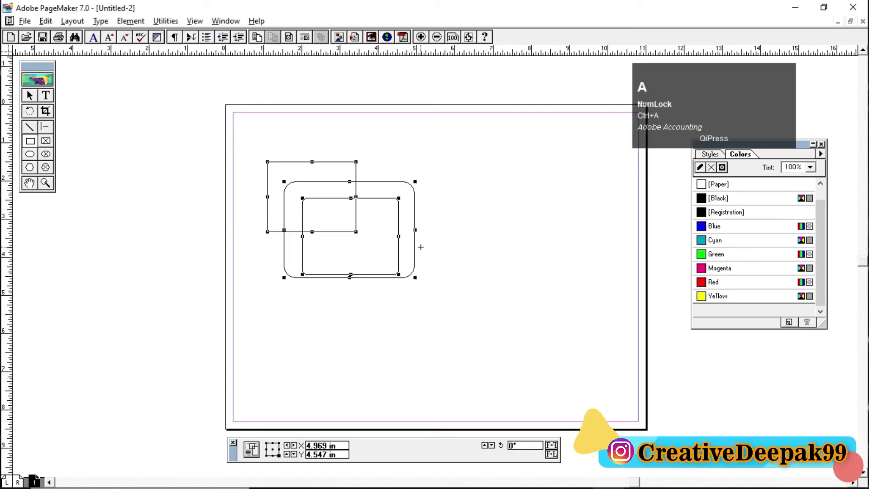
key("Delete")
left_click(30, 96)
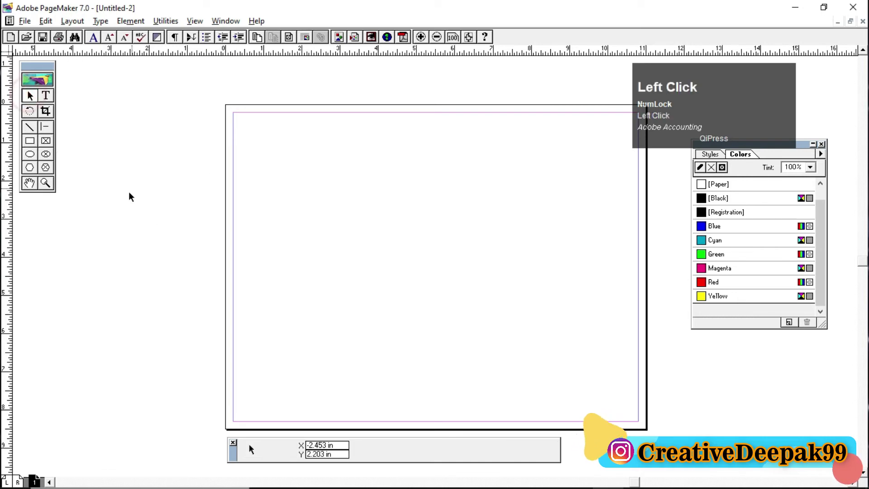
left_click(131, 21)
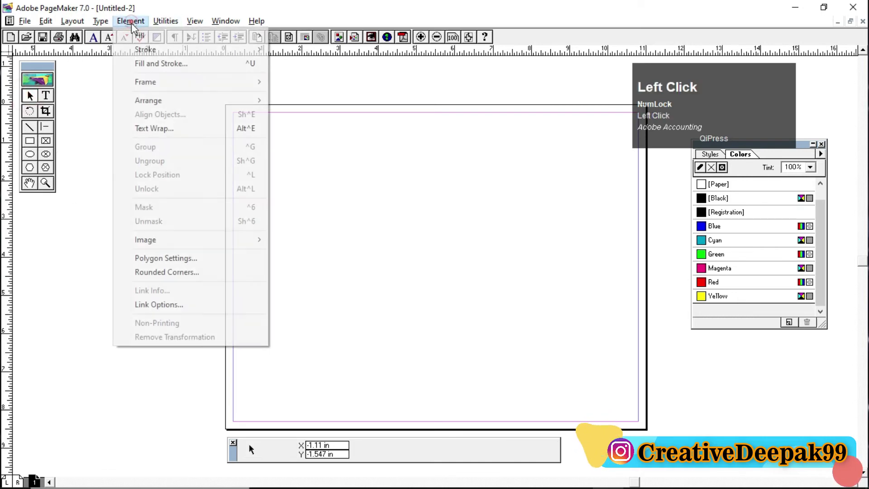
left_click(159, 292)
left_click(406, 241)
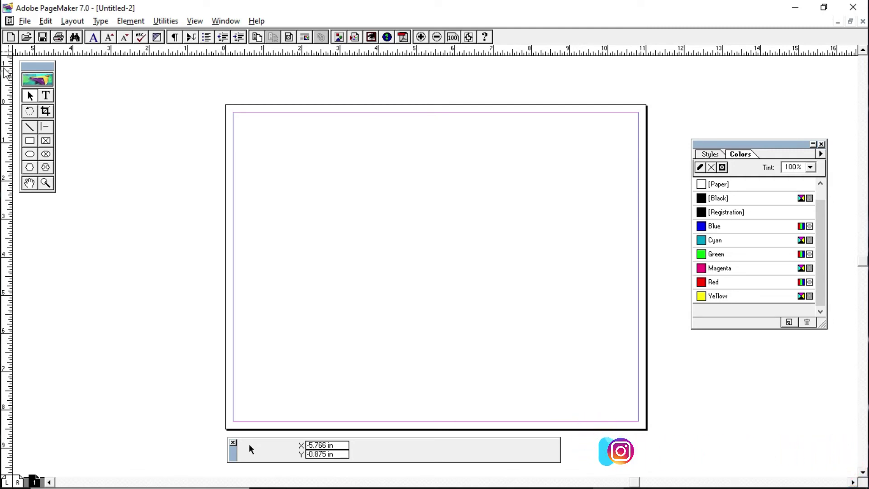
Place the (NOGIRUL) image at about 2.9 by 3.7 in, move it to the page's right half and deselect it.
left_click(25, 21)
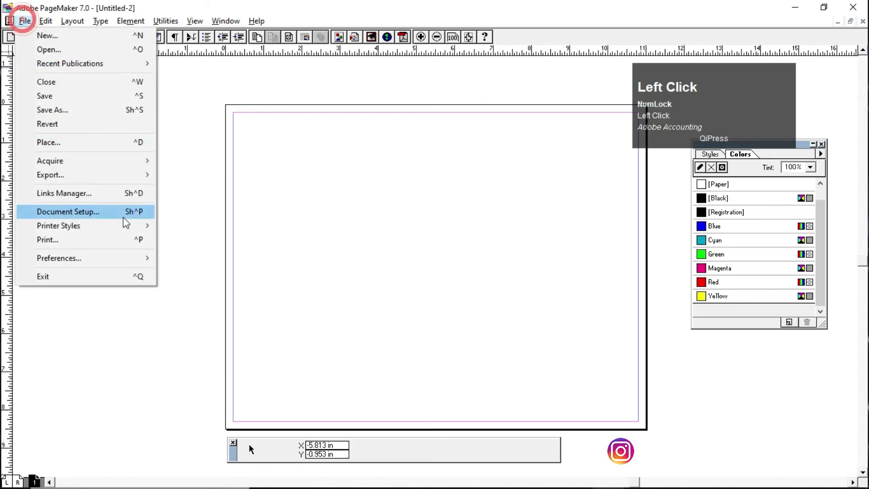
left_click(58, 146)
left_click(177, 106)
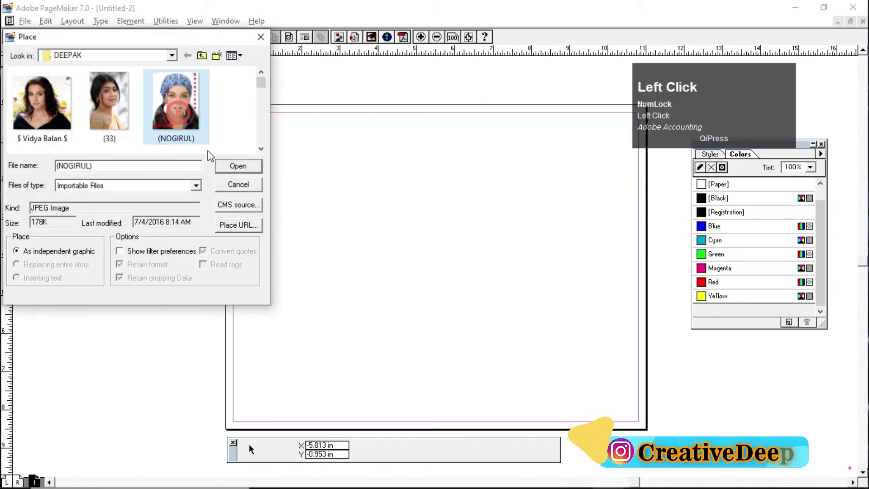
left_click(259, 168)
left_click_drag(301, 147, 492, 309)
left_click_drag(464, 274, 536, 270)
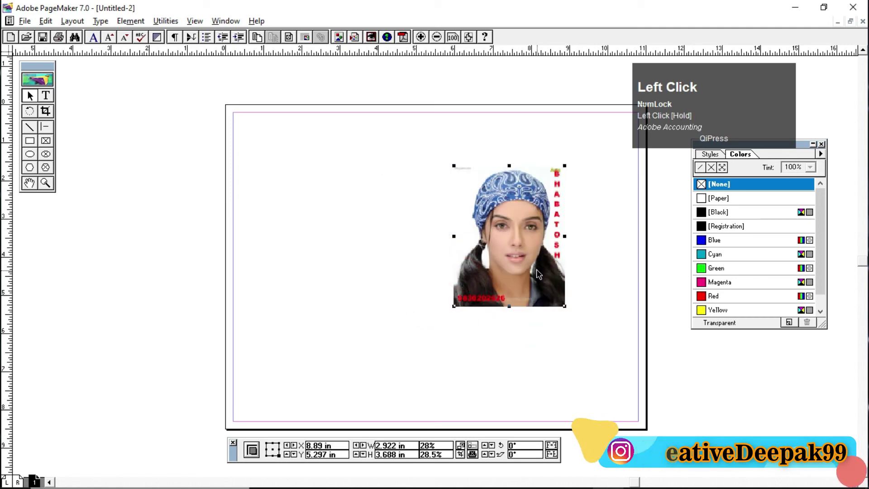
left_click_drag(534, 271, 555, 269)
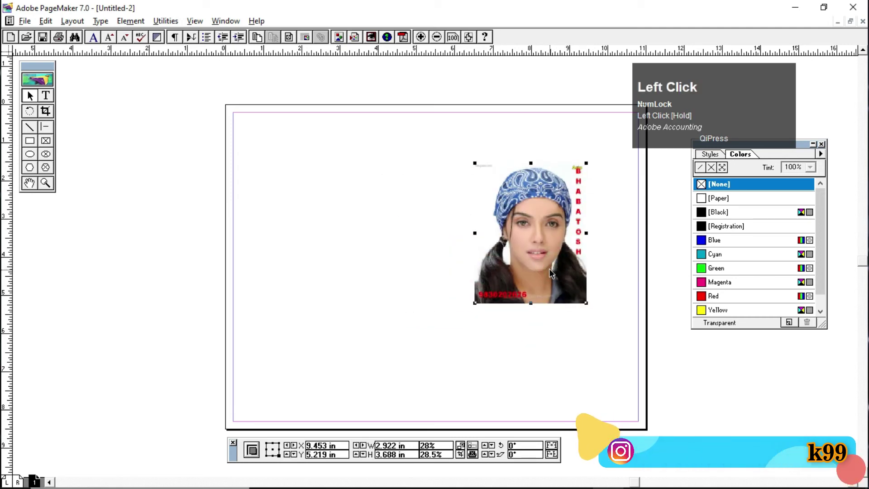
left_click(360, 218)
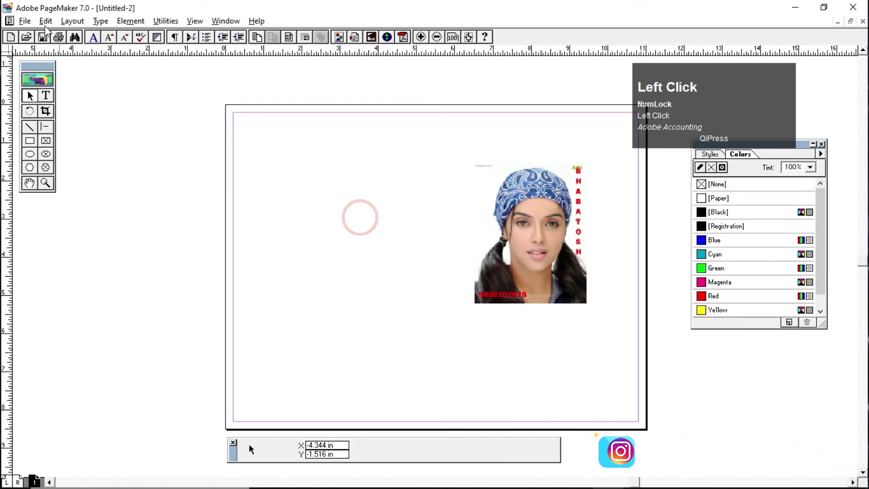
Place image (33) at about 3.3 by 3.7 in across the page's left edge, and shift the headscarf photo slightly.
left_click(24, 21)
left_click(58, 143)
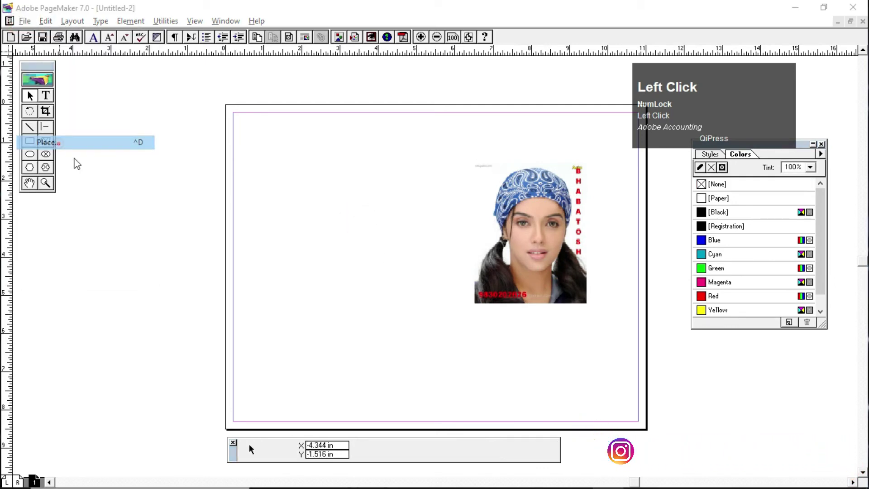
left_click(113, 125)
left_click(221, 168)
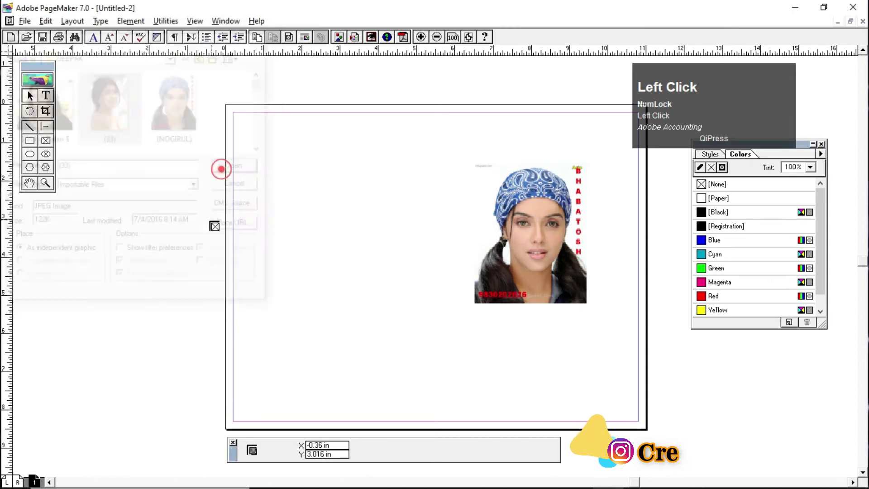
left_click_drag(144, 135, 270, 275)
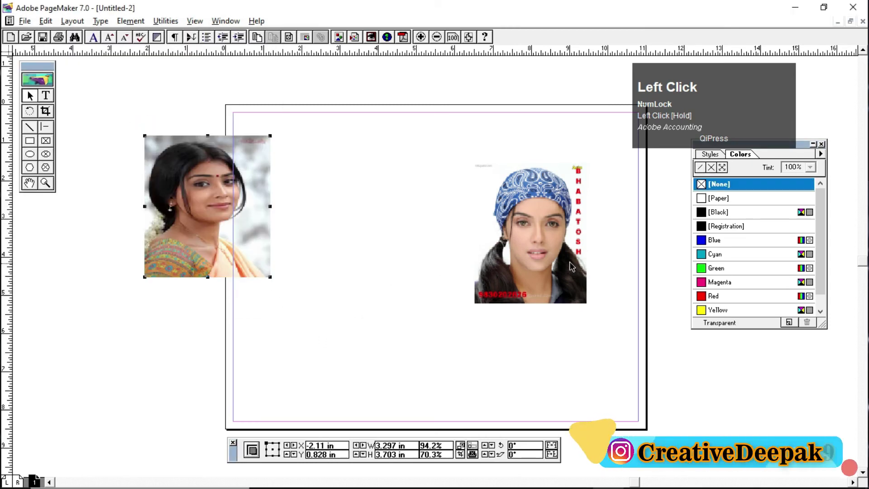
left_click_drag(545, 246, 541, 253)
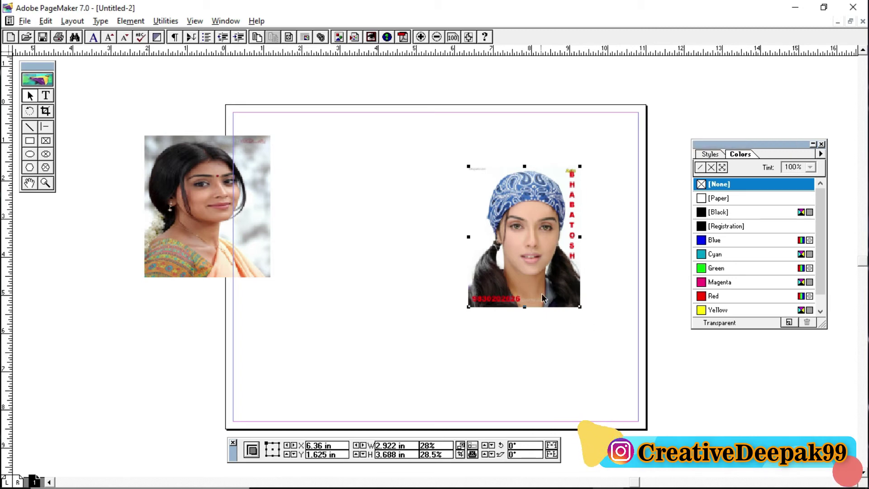
left_click(484, 355)
Compare whether Link Info is available with the headscarf photo selected and with nothing selected.
left_click(523, 233)
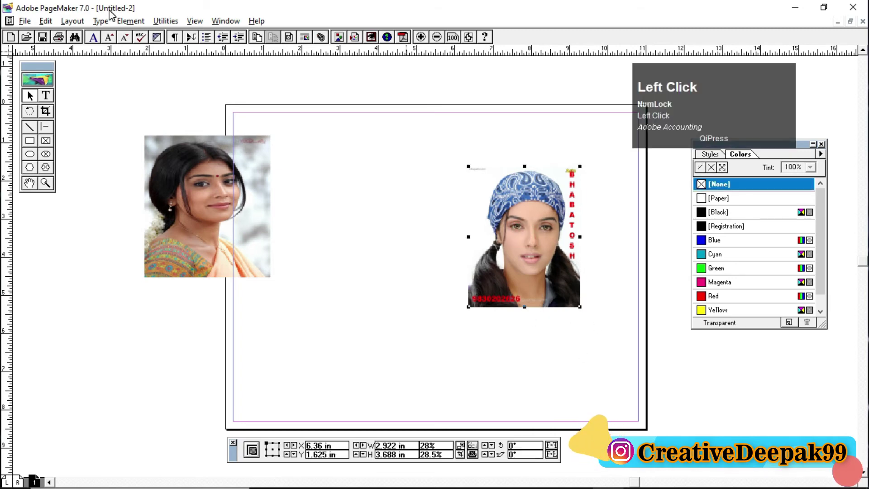
left_click(131, 22)
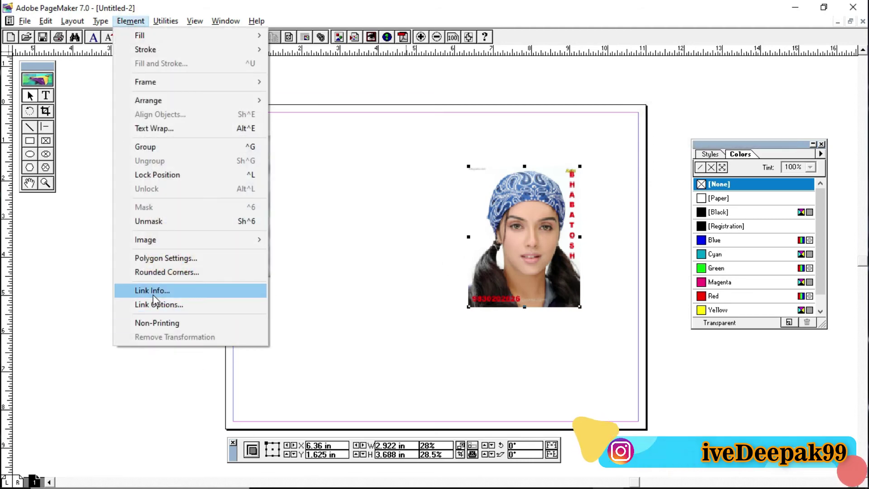
left_click(401, 258)
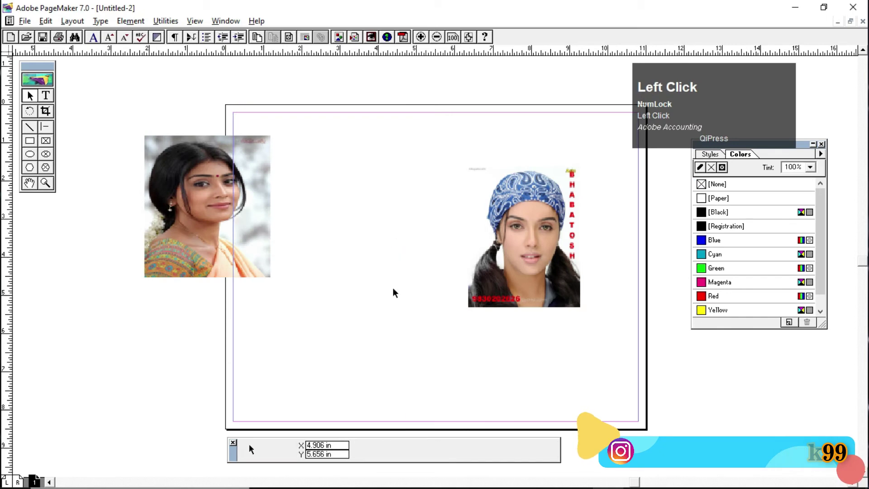
left_click(131, 21)
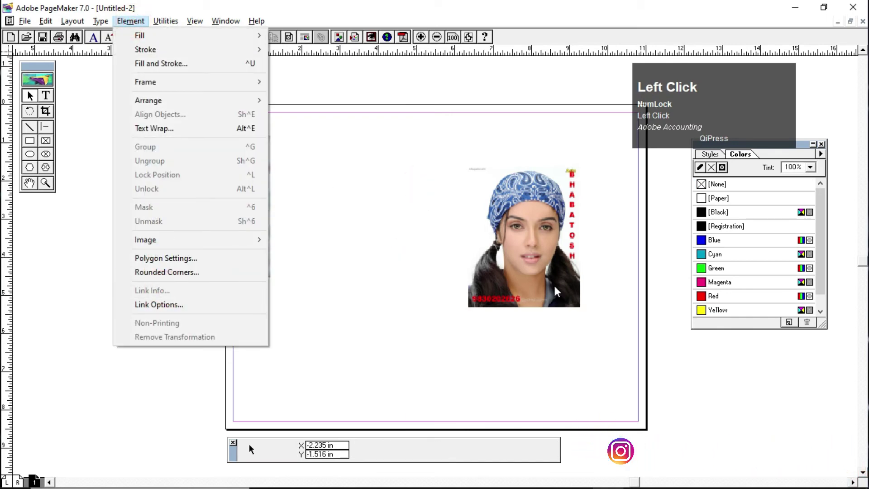
Try to relink the headscarf photo through Link Info to the red-sari image whose file name starts with 7b28a270.
left_click(549, 261)
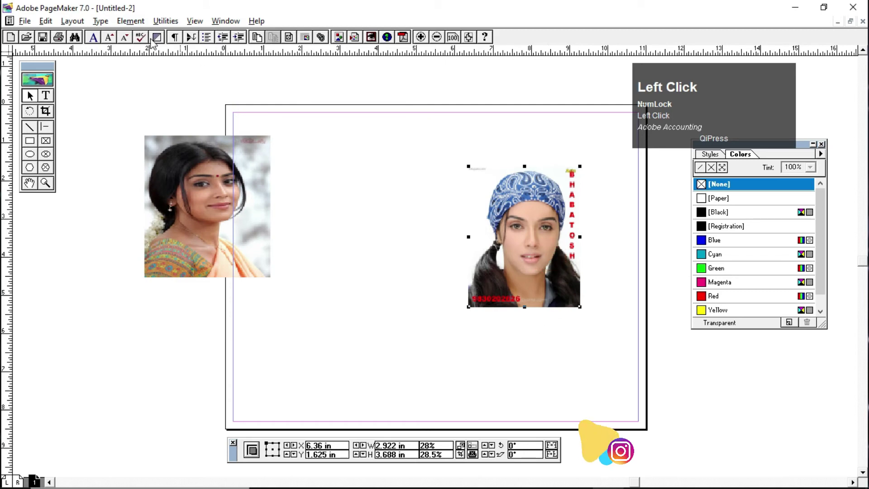
left_click(131, 22)
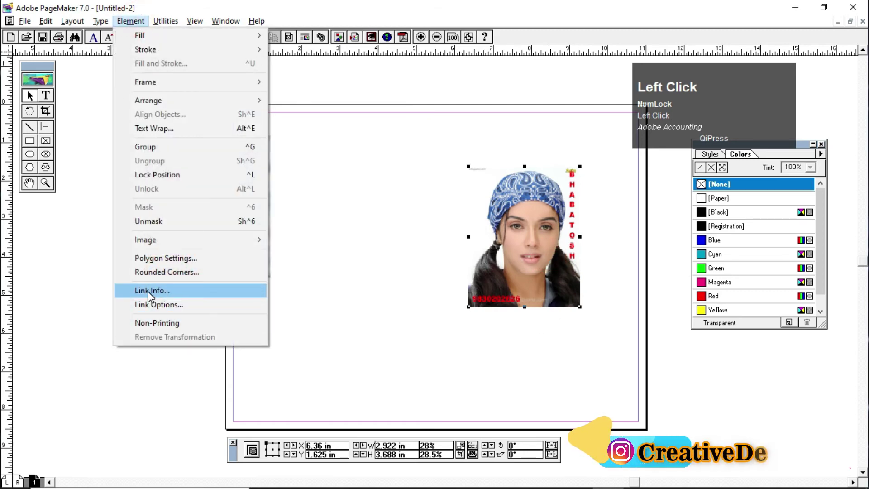
left_click(149, 292)
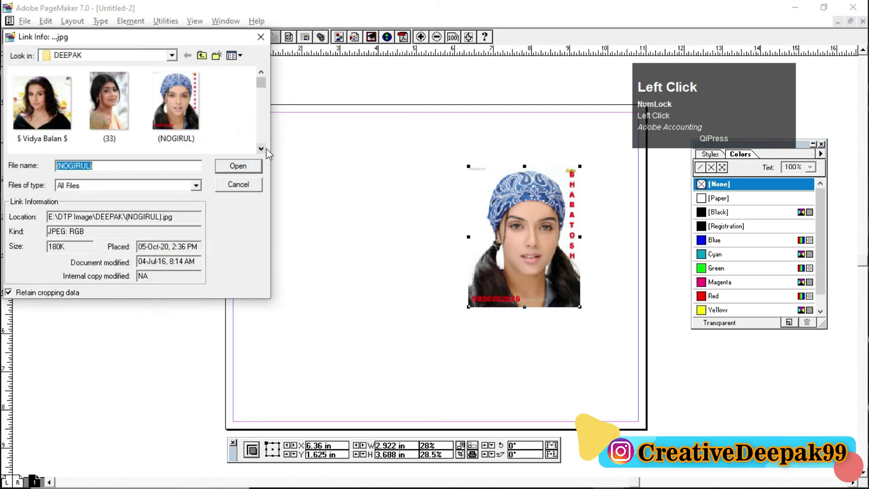
left_click(262, 148)
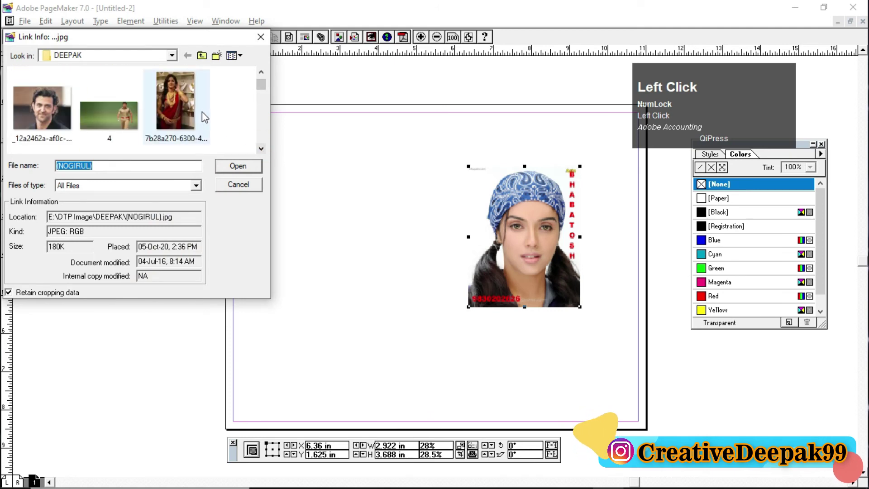
left_click(180, 111)
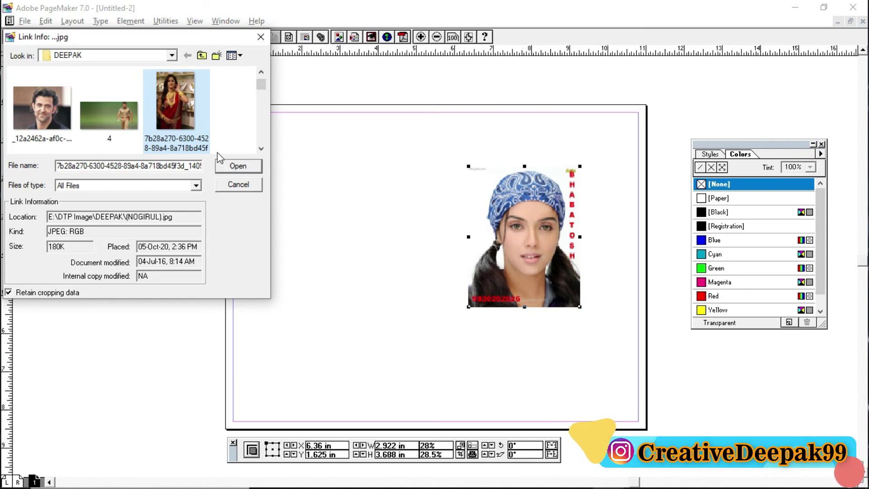
left_click(254, 168)
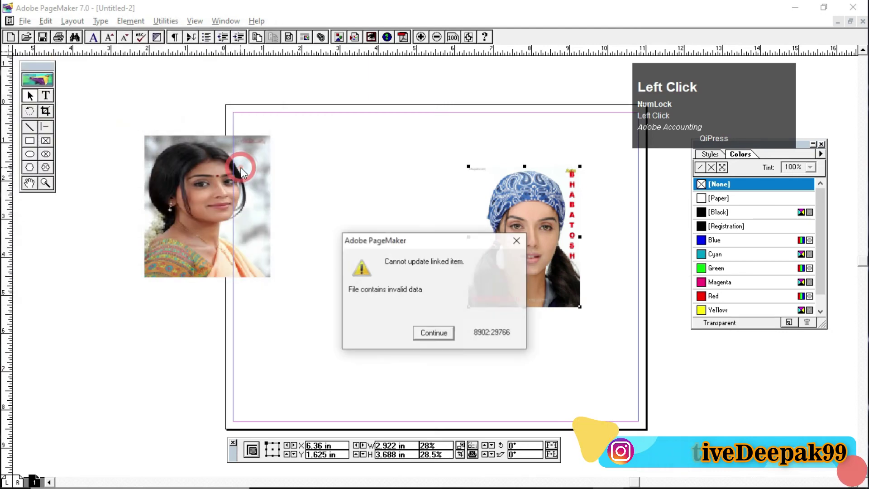
left_click(434, 333)
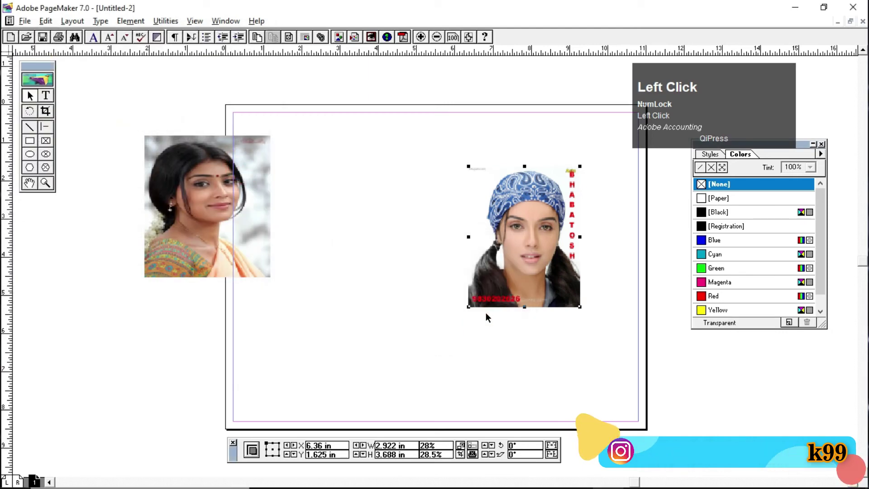
Replace the headscarf photo with the image 57h_2 through its Link Info.
left_click(130, 20)
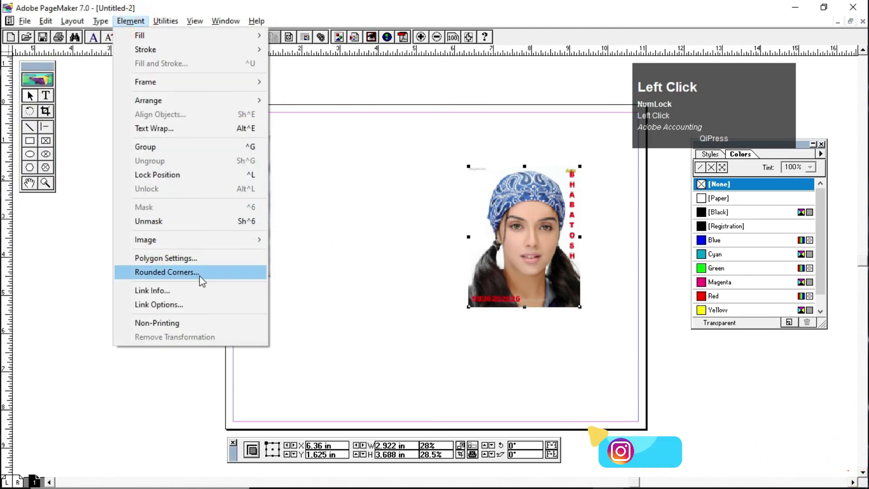
left_click(181, 291)
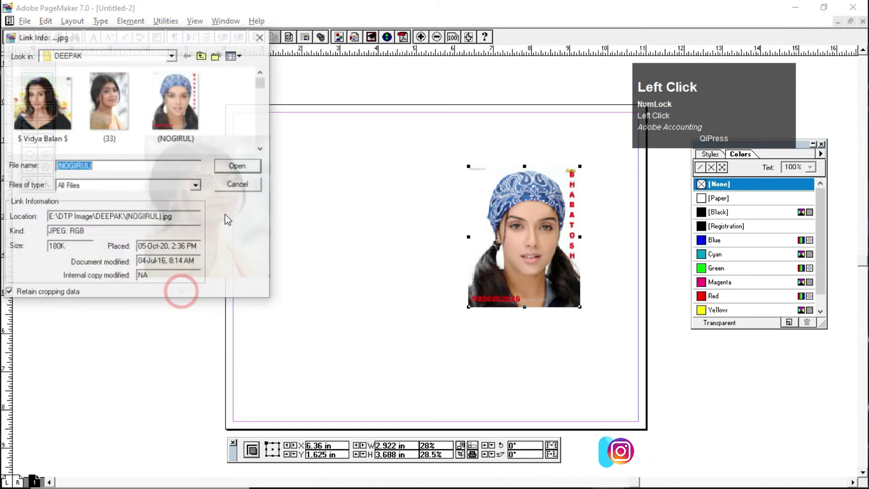
left_click(262, 148)
left_click(262, 148)
left_click(262, 149)
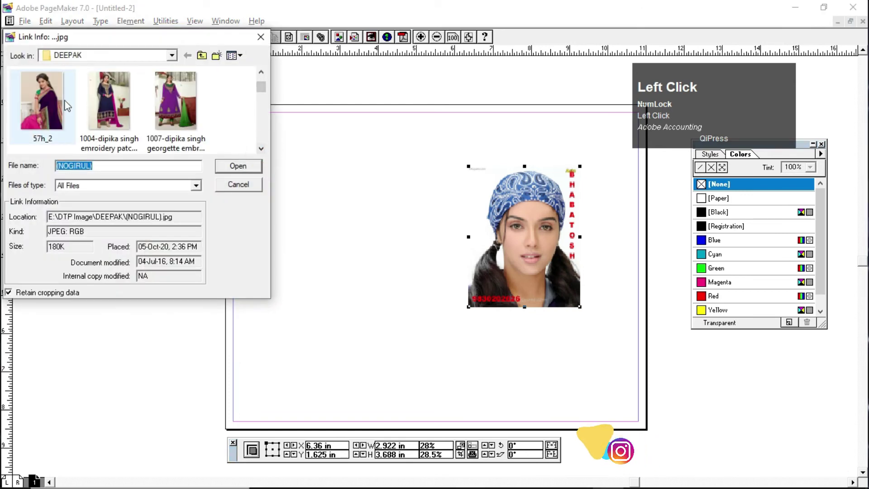
left_click(156, 120)
left_click(42, 128)
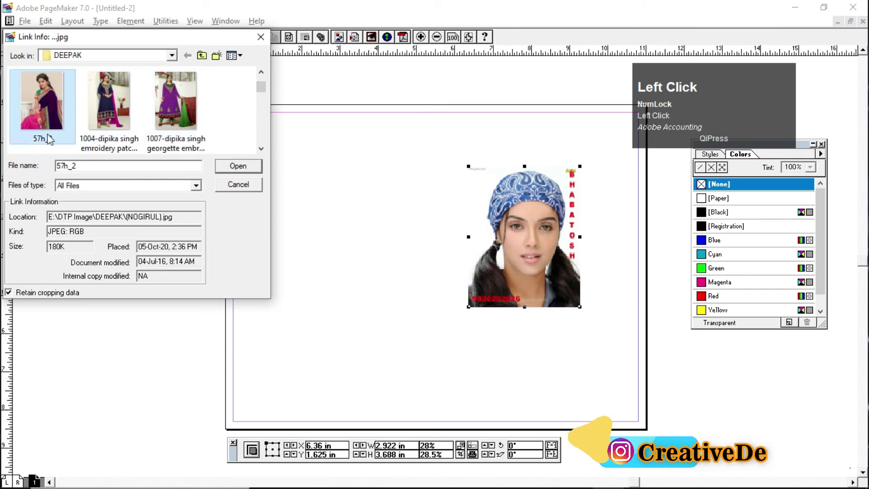
left_click(239, 166)
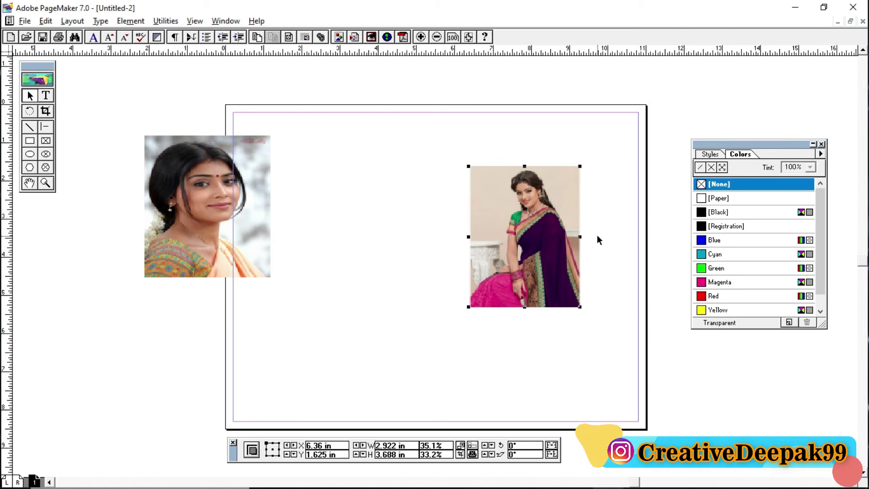
Move image (33) fully onto the page and enlarge it to about 3.45 by 4.45 in.
left_click_drag(178, 245, 299, 248)
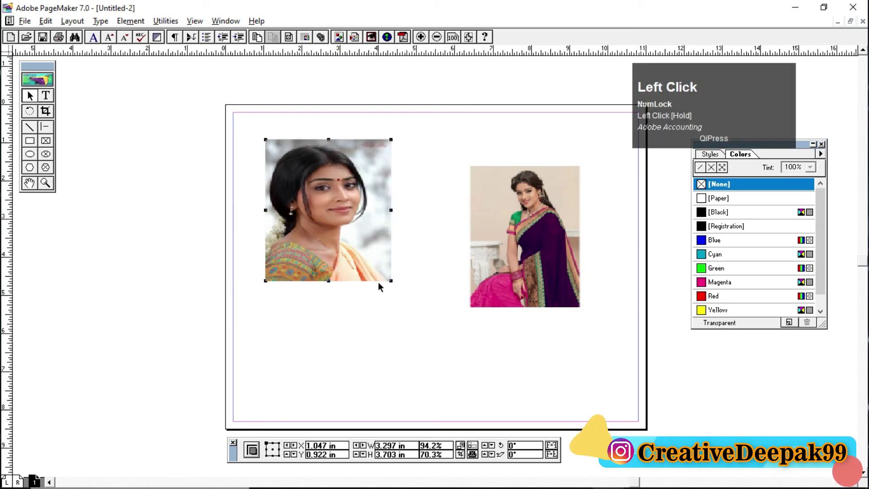
left_click_drag(390, 283, 396, 309)
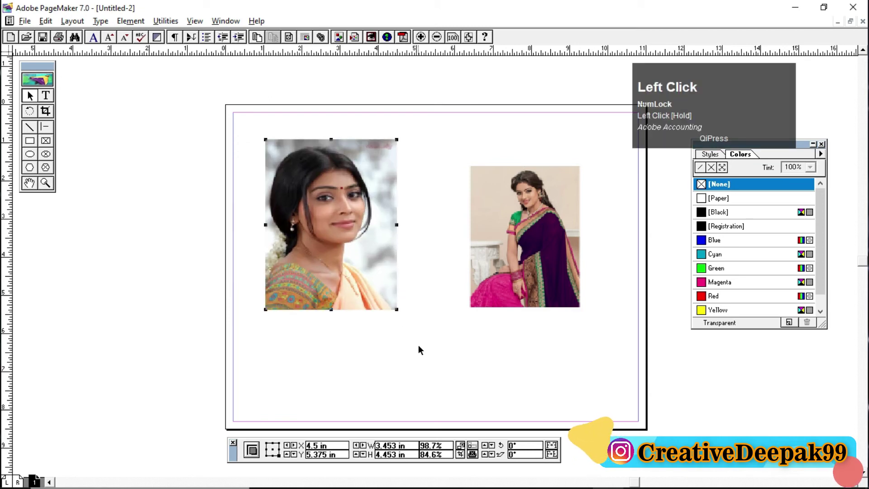
Replace image (33) through Link Info with the purple anarkali suit image whose file name starts with 1007, including a complete copy in the publication.
left_click(130, 21)
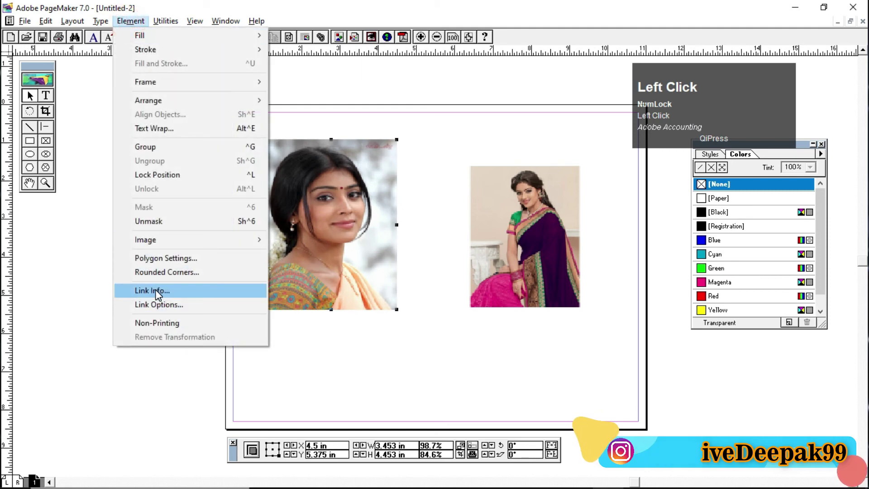
left_click(156, 292)
scroll(125, 135, "down", 1)
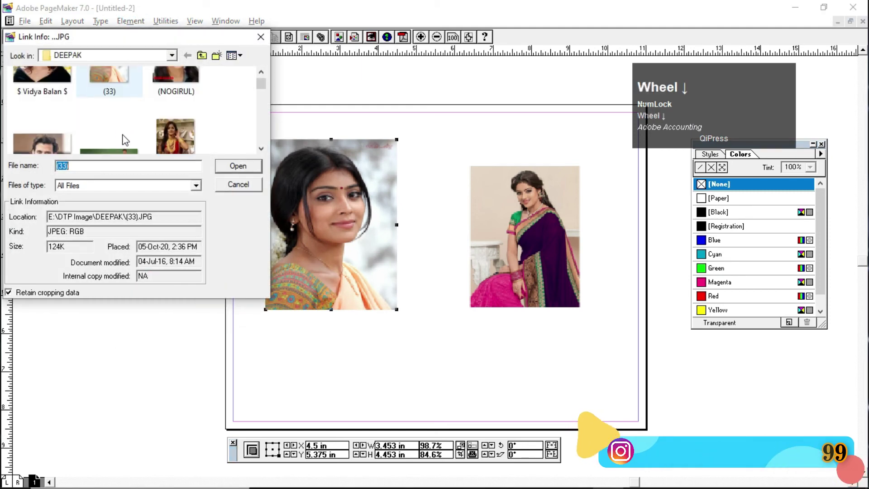
scroll(120, 139, "down", 3)
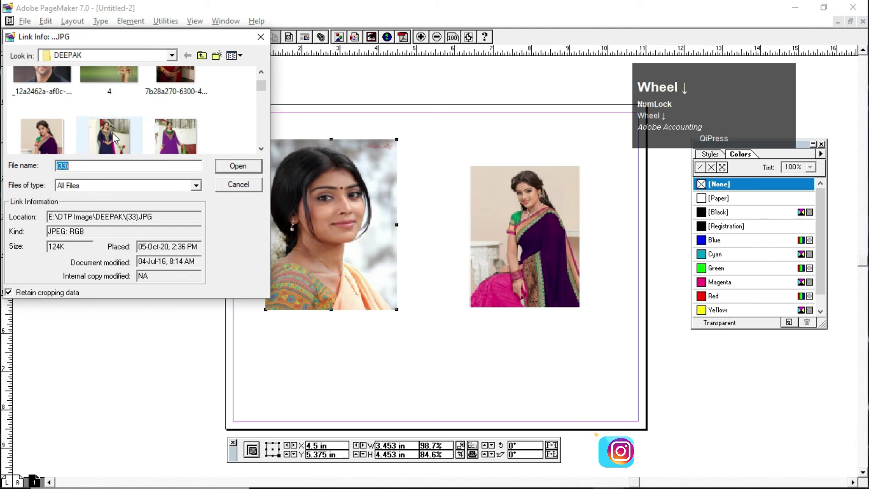
left_click(175, 136)
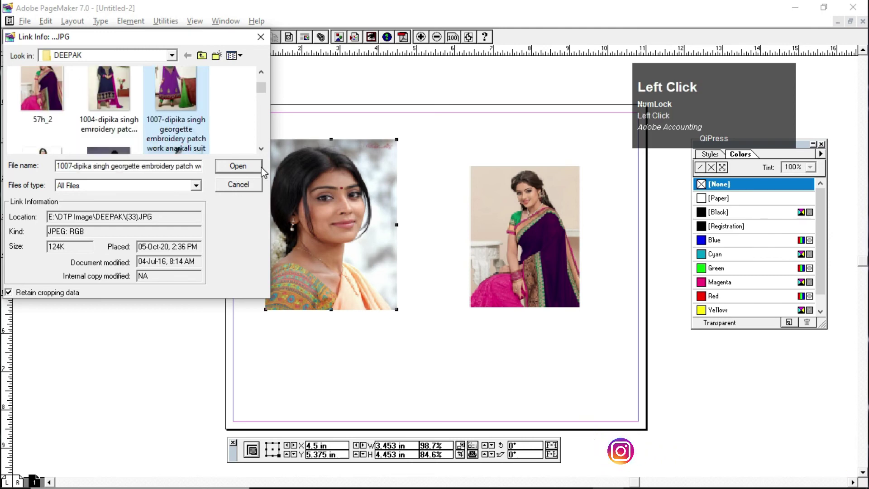
left_click(244, 167)
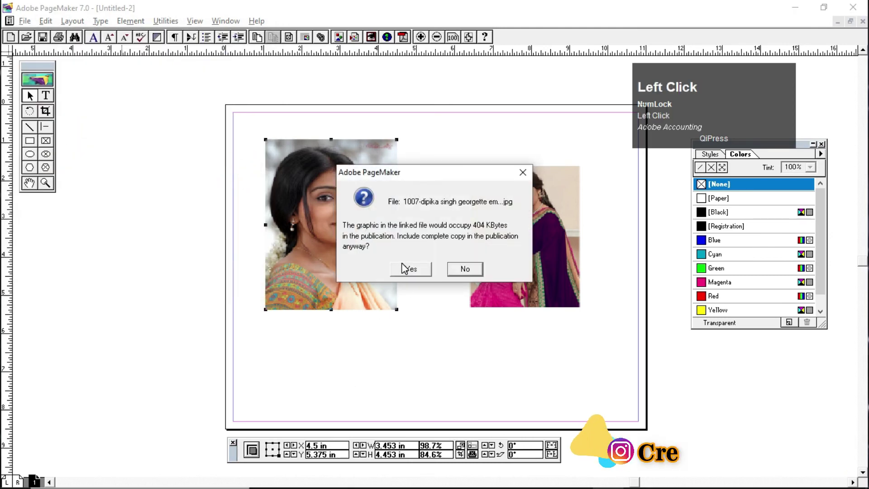
left_click(409, 271)
Reposition the purple suit image on the page to about X 4.81 in, Y 5.83 in.
left_click_drag(337, 244, 234, 253)
left_click_drag(268, 276, 364, 283)
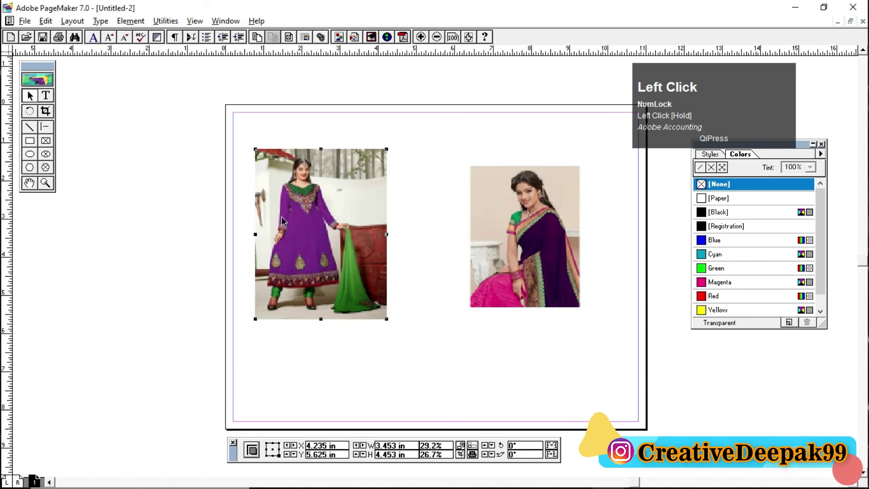
left_click(130, 21)
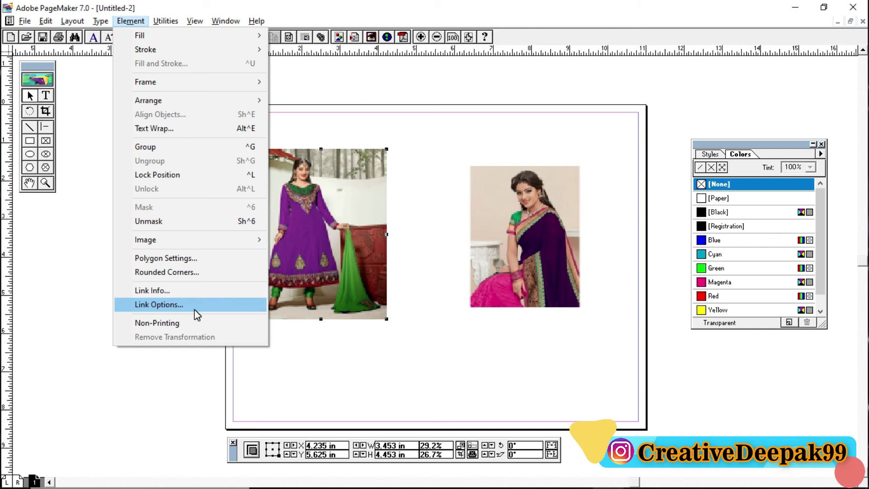
left_click(317, 259)
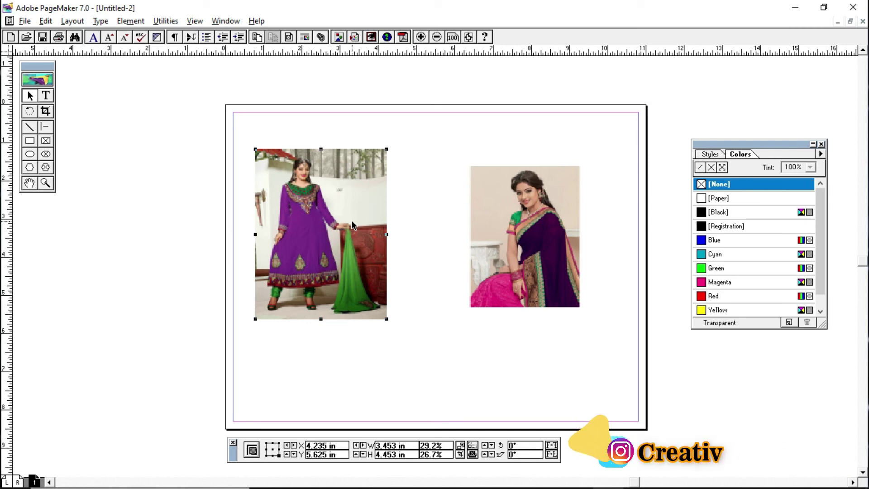
left_click(179, 243)
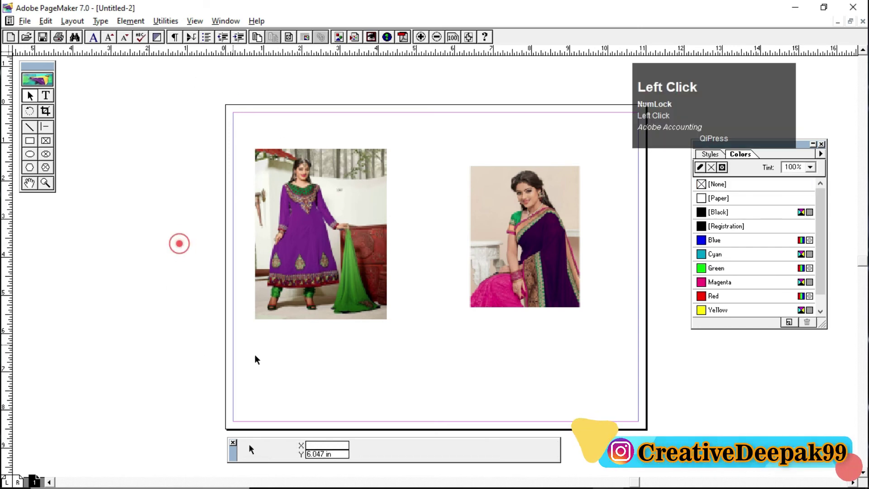
left_click_drag(335, 254, 353, 260)
Examine the Link Options for the purple suit image, including storing a copy and updating automatically, and leave them as they are.
left_click(130, 20)
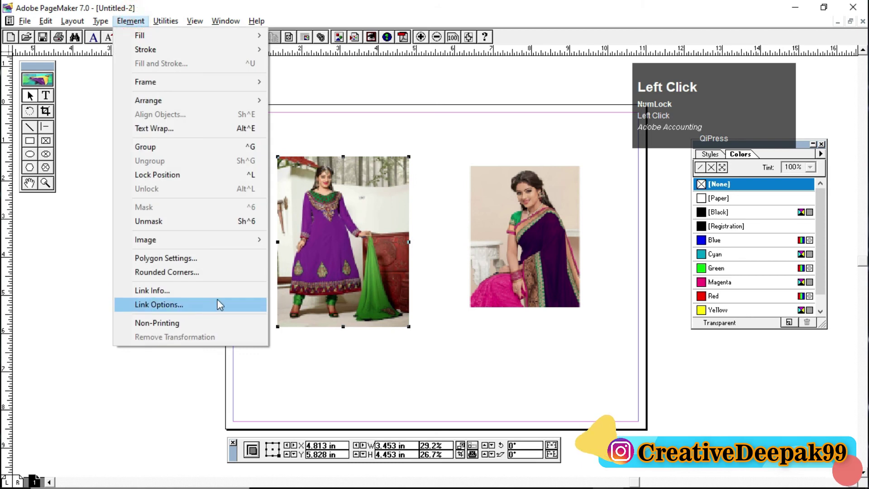
left_click(181, 304)
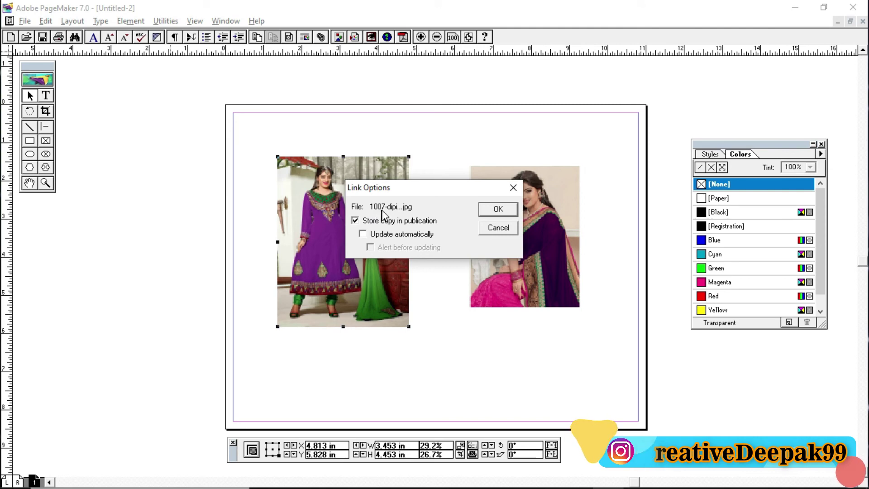
key("ctrl+2")
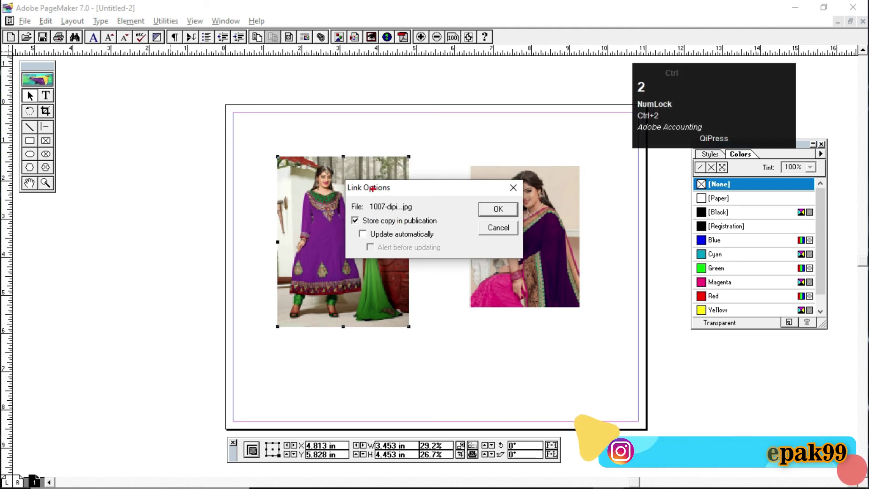
mouse_move(340, 179)
left_mouse_down()
mouse_move(478, 260)
mouse_move(528, 260)
left_mouse_up()
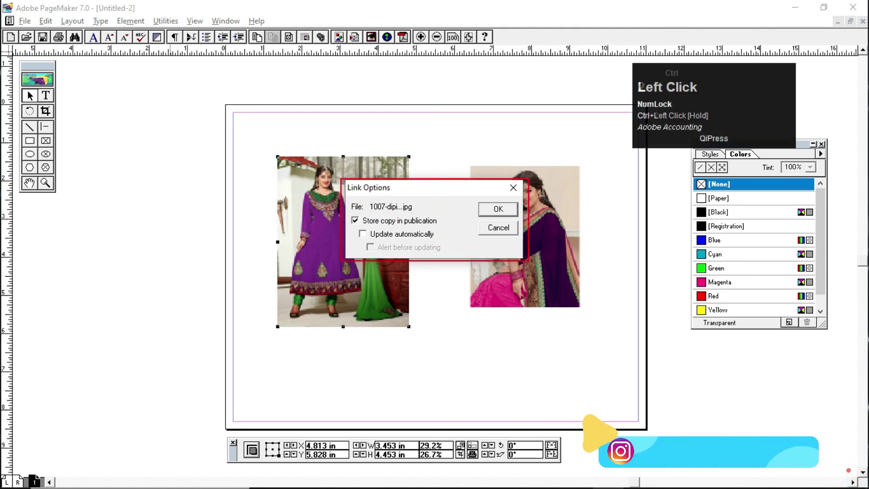
scroll(405, 223, "up", 2)
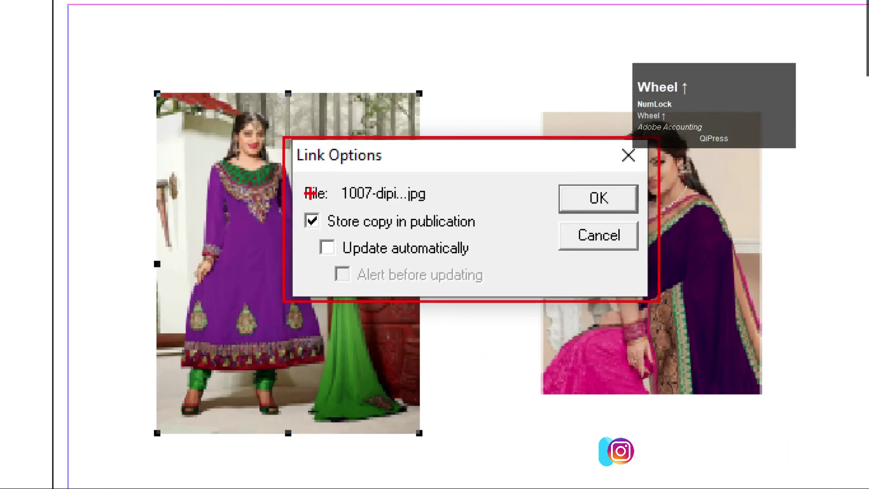
mouse_move(333, 183)
left_mouse_down()
mouse_move(368, 205)
mouse_move(408, 205)
left_mouse_up()
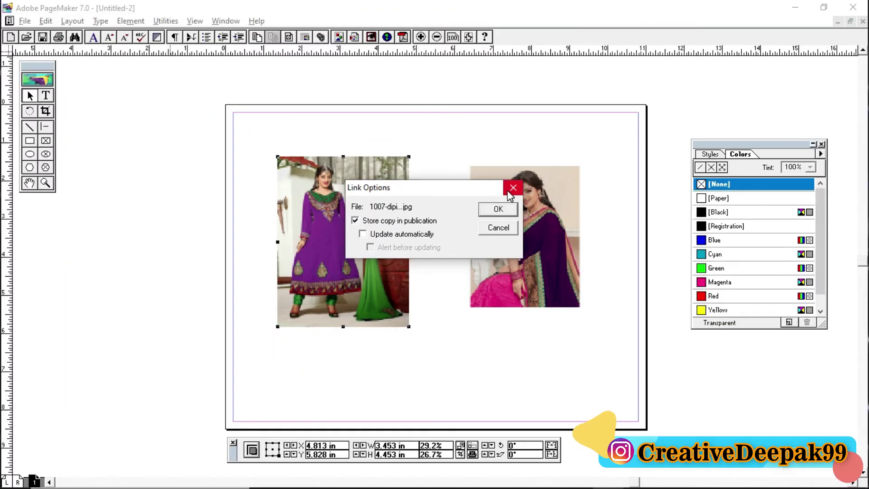
left_click(509, 192)
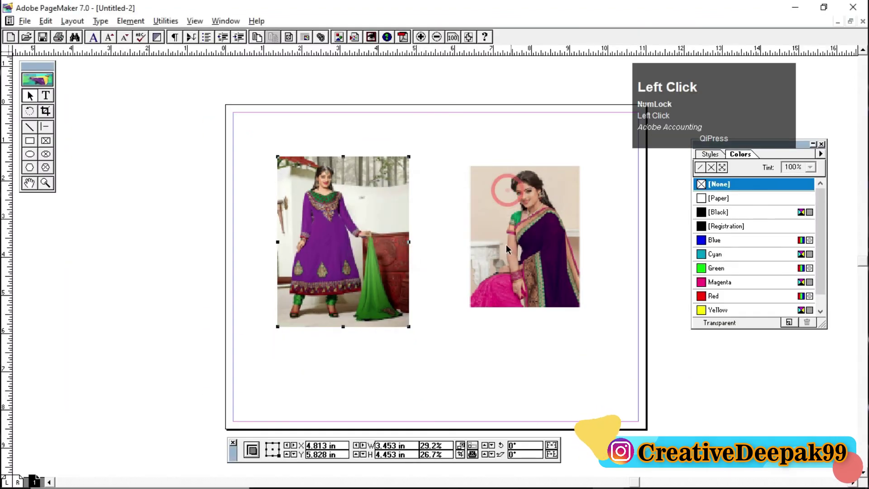
Examine the purple suit image's Link Info and locate its linked source file in the DEEPAK folder without relinking it.
left_click(131, 21)
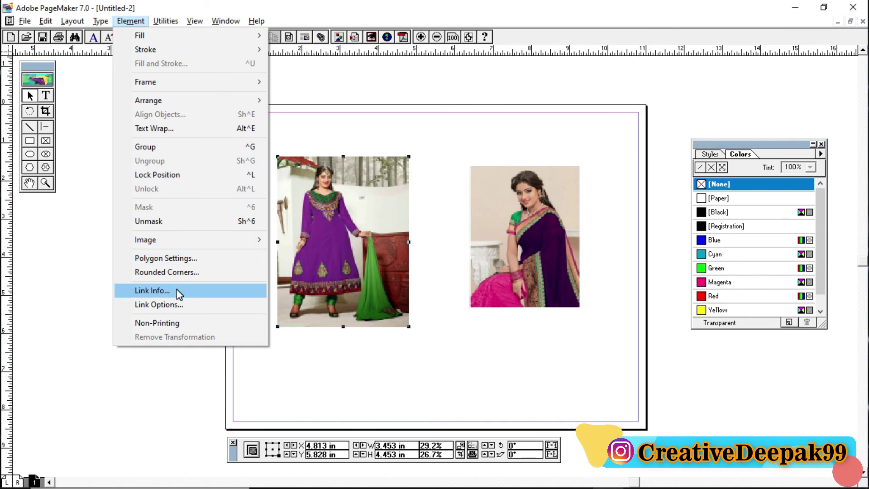
key("Num_Lock")
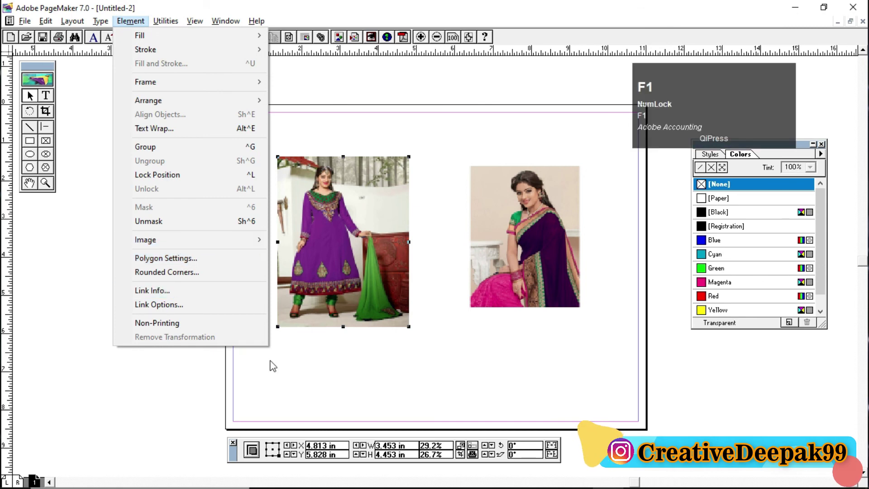
left_click(175, 293)
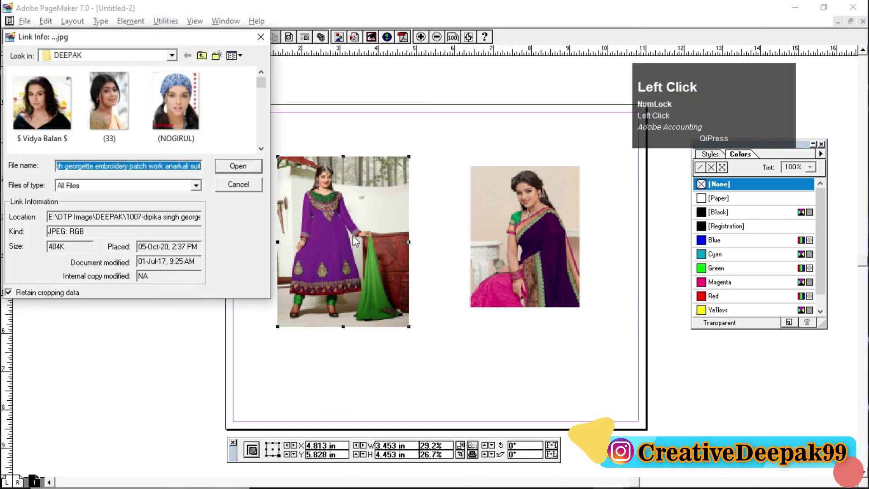
left_click(261, 148)
left_click(261, 148)
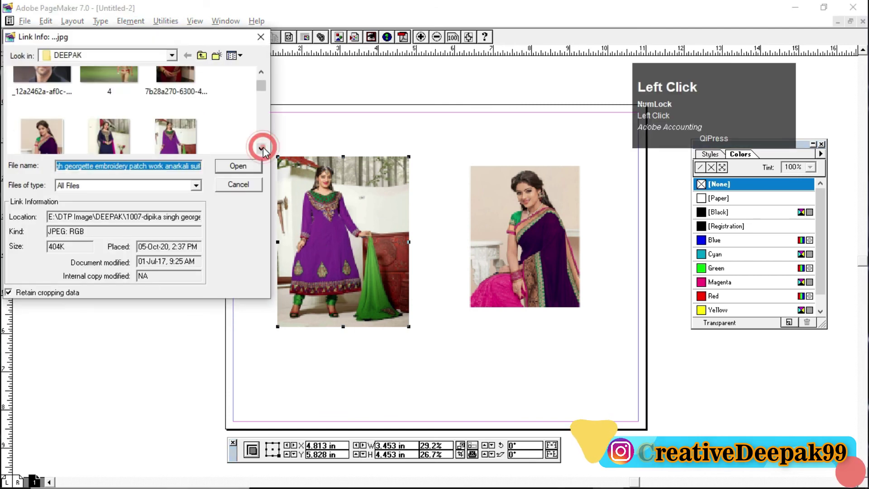
left_click(261, 148)
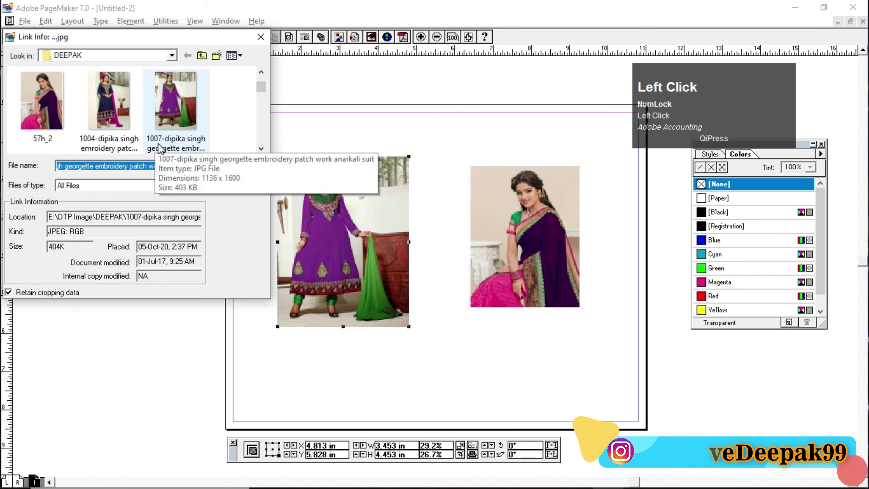
key("ctrl")
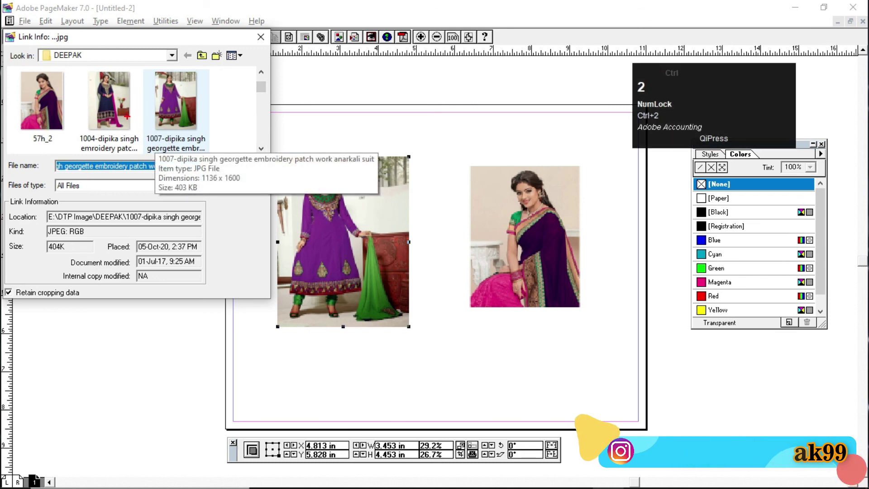
mouse_move(143, 123)
left_mouse_down()
mouse_move(192, 159)
mouse_move(209, 159)
left_mouse_up()
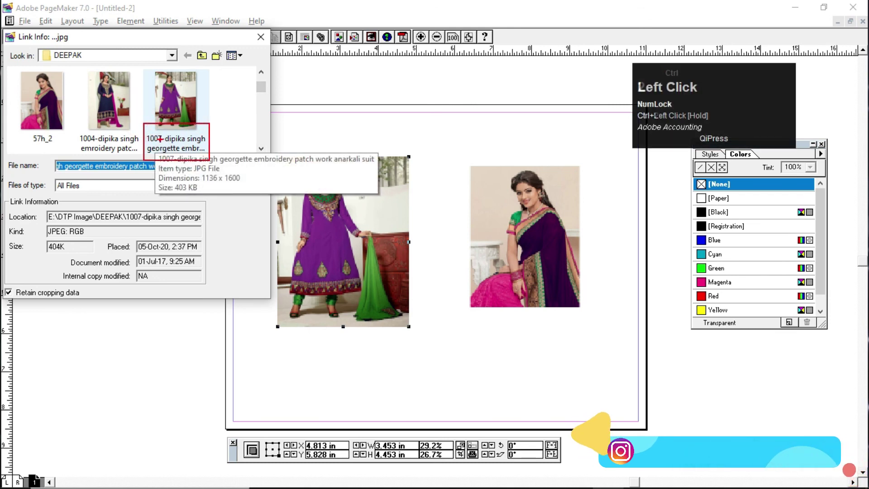
scroll(159, 138, "up", 2)
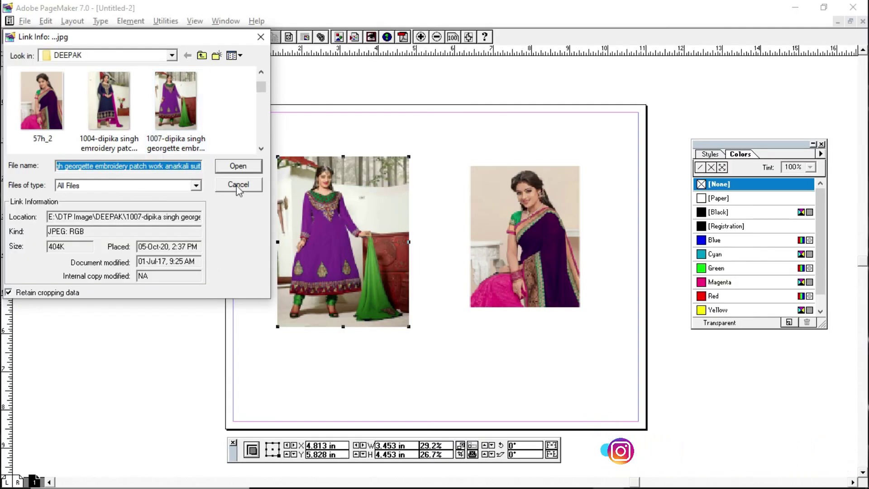
left_click(238, 185)
left_click(131, 20)
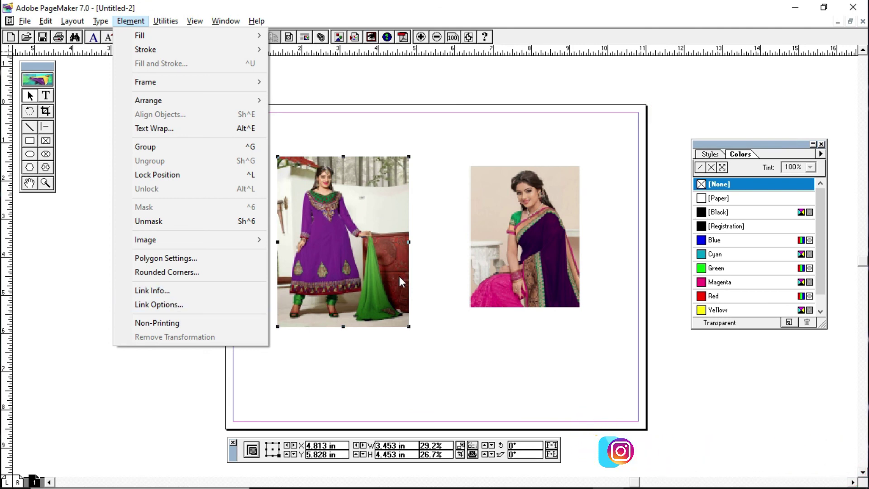
left_click(378, 278)
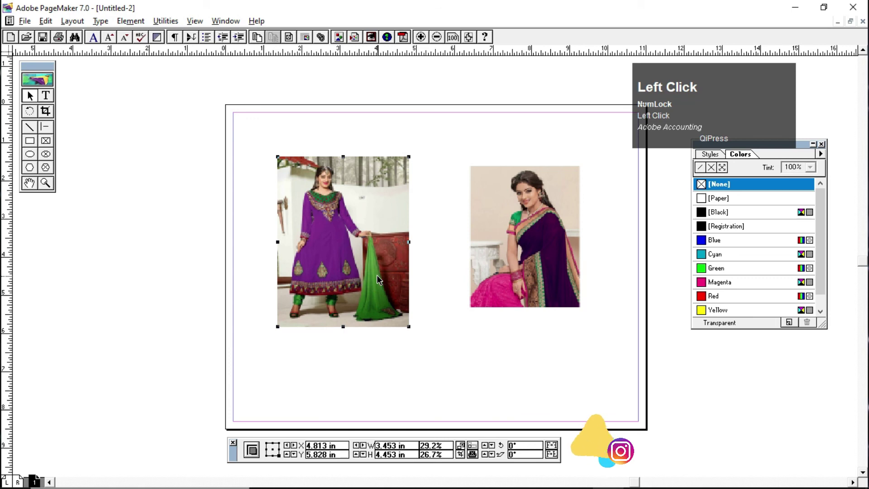